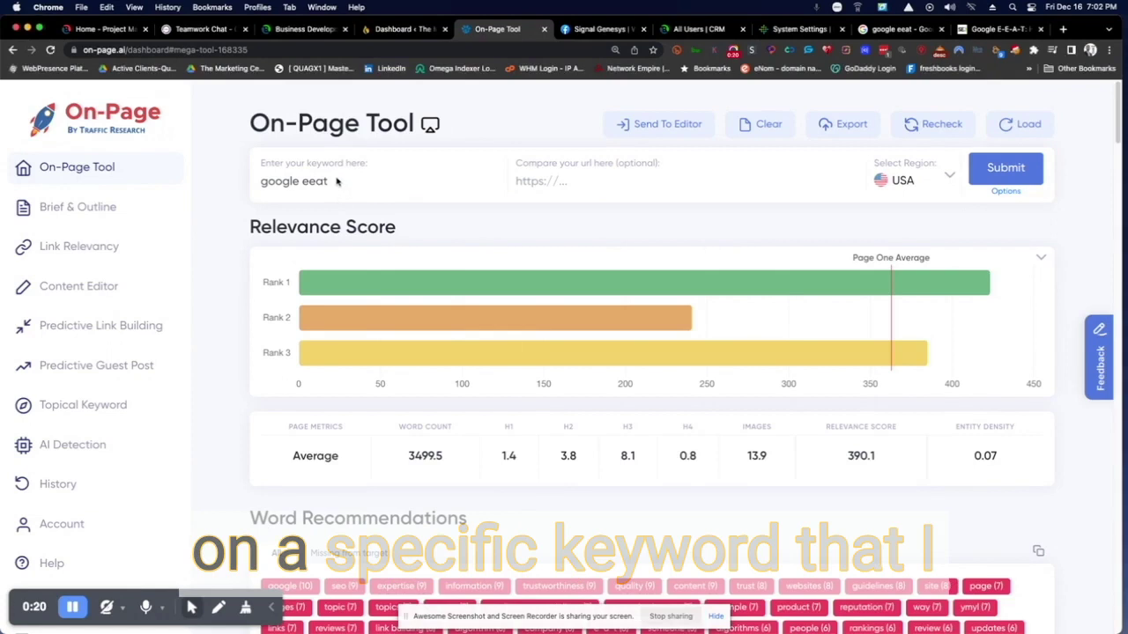
left_click_drag(353, 184, 250, 185)
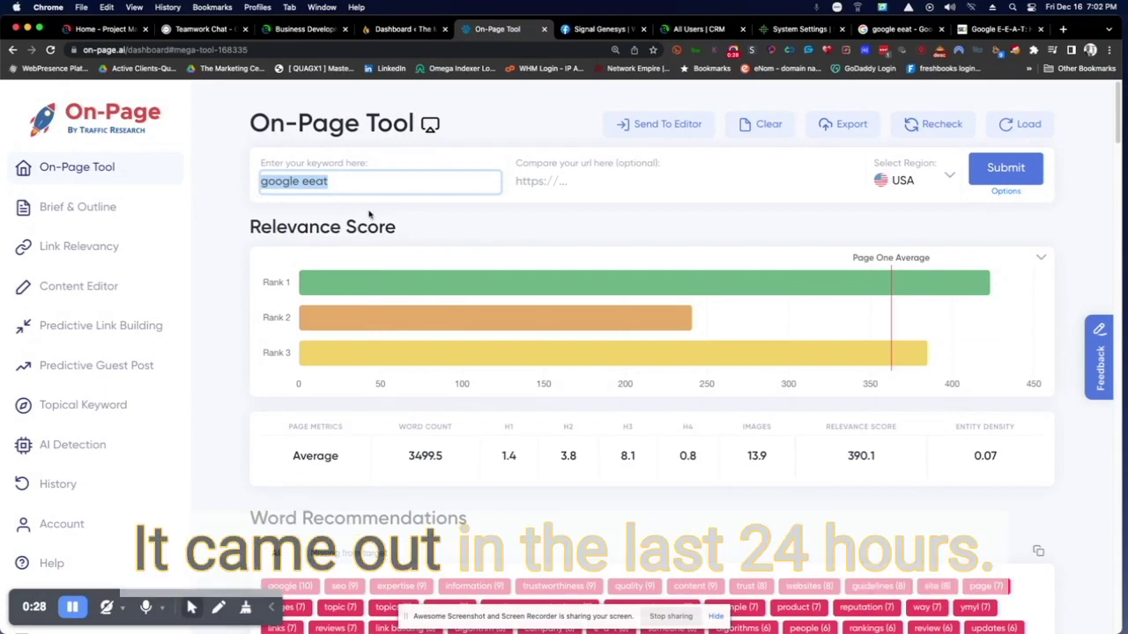
left_click(341, 184)
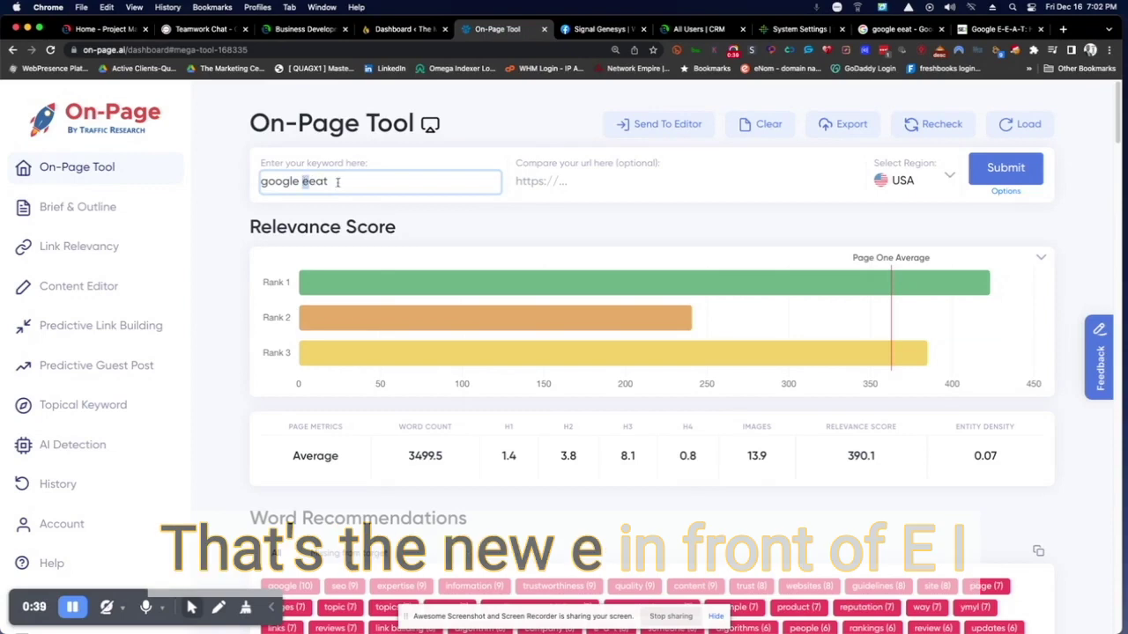
left_click(339, 182)
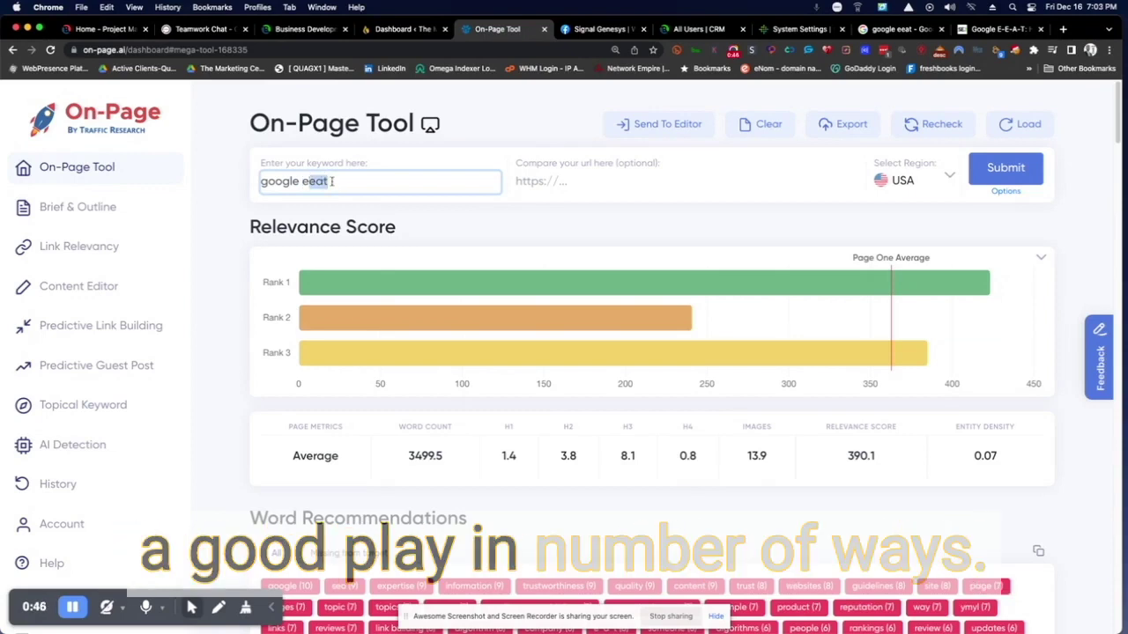
left_click(306, 181)
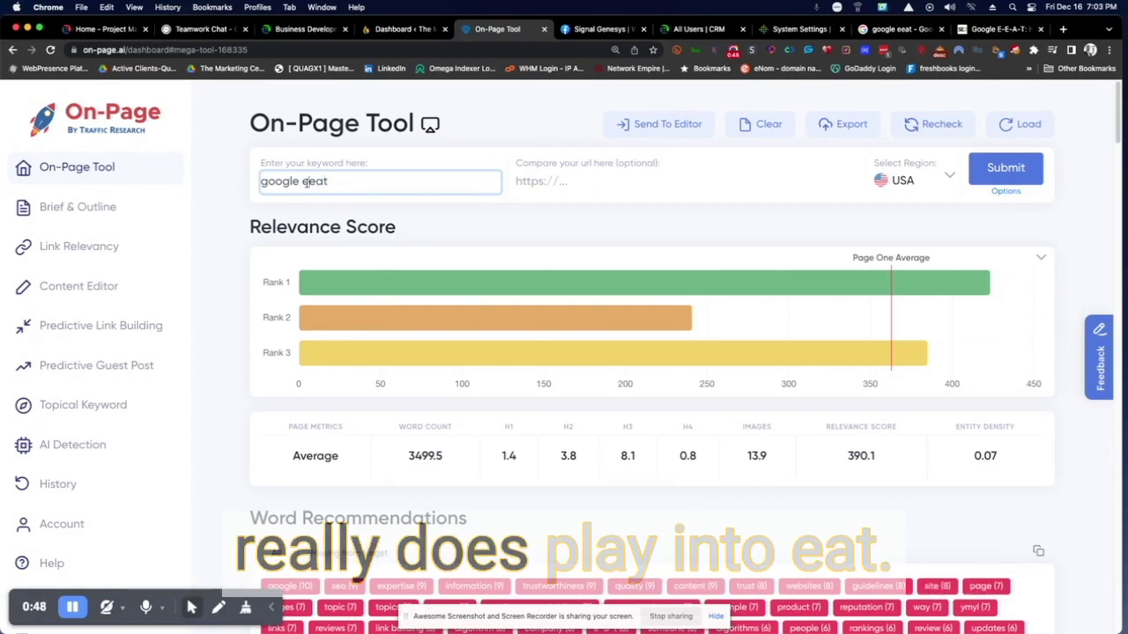
double_click(319, 181)
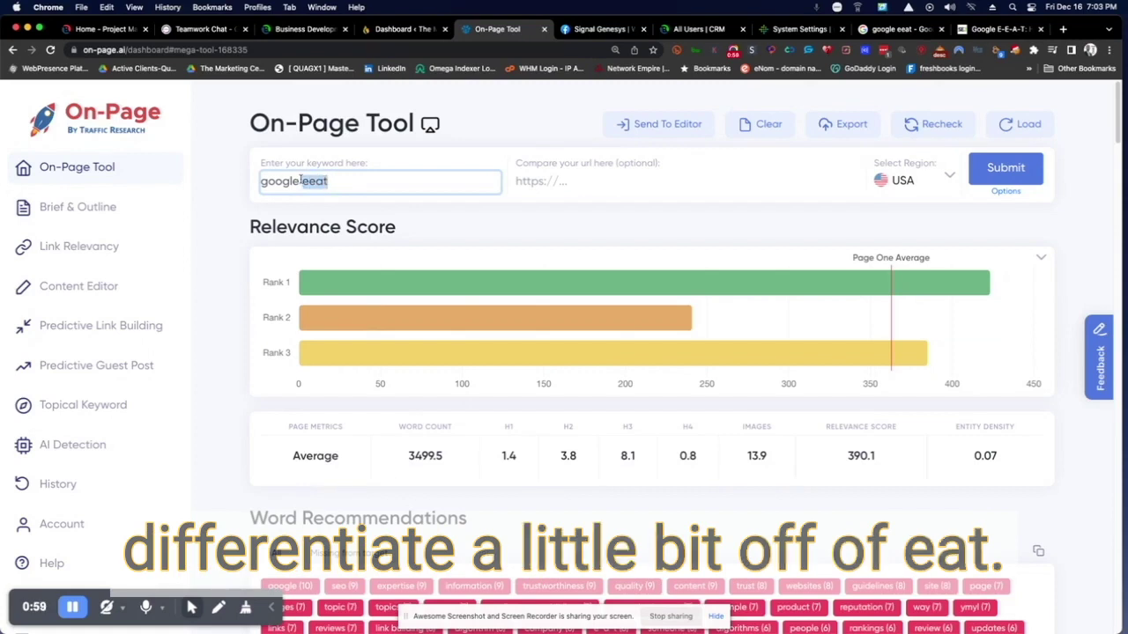
left_click_drag(330, 181, 293, 183)
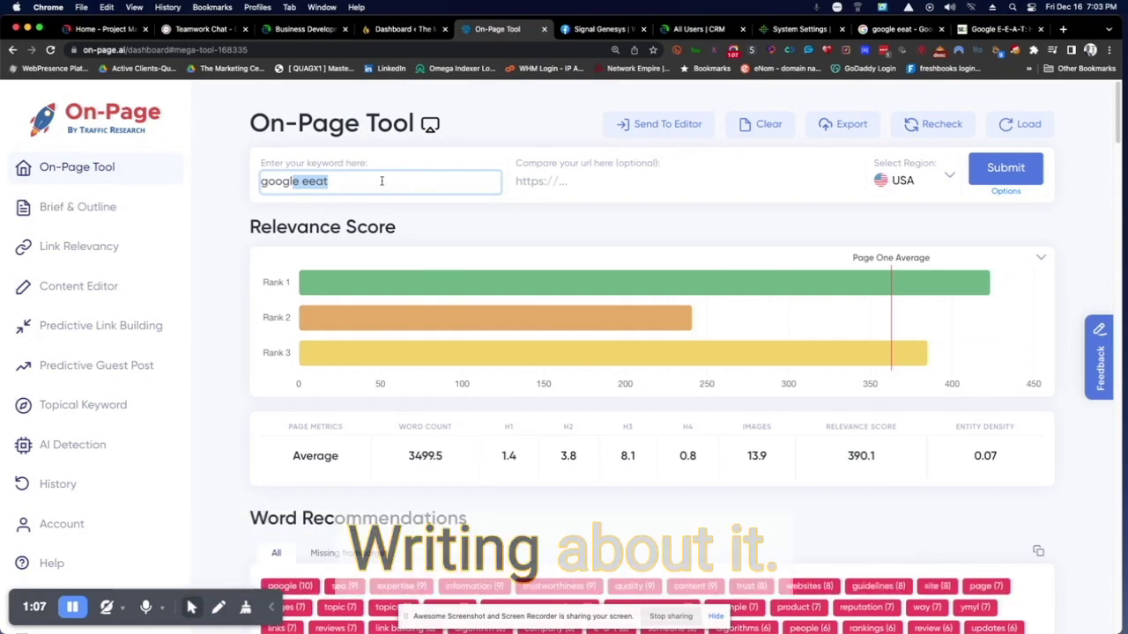
left_click_drag(381, 180, 231, 183)
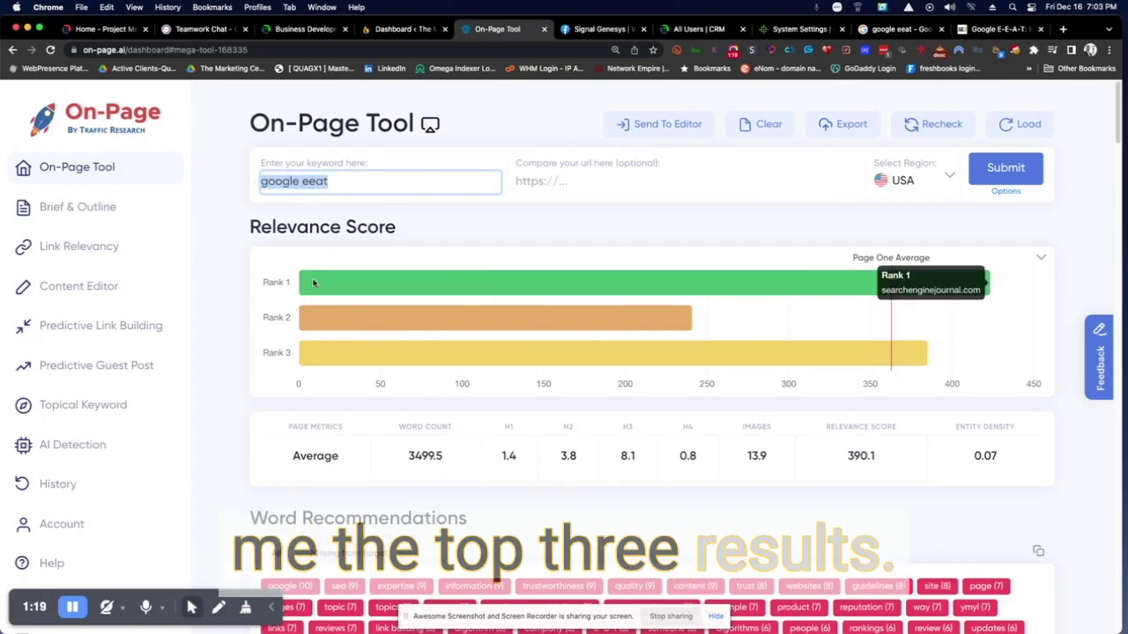
Examine the relevance scores of the three top-ranked pages and their average word count for the keyword "google eeat".
mouse_move(917, 288)
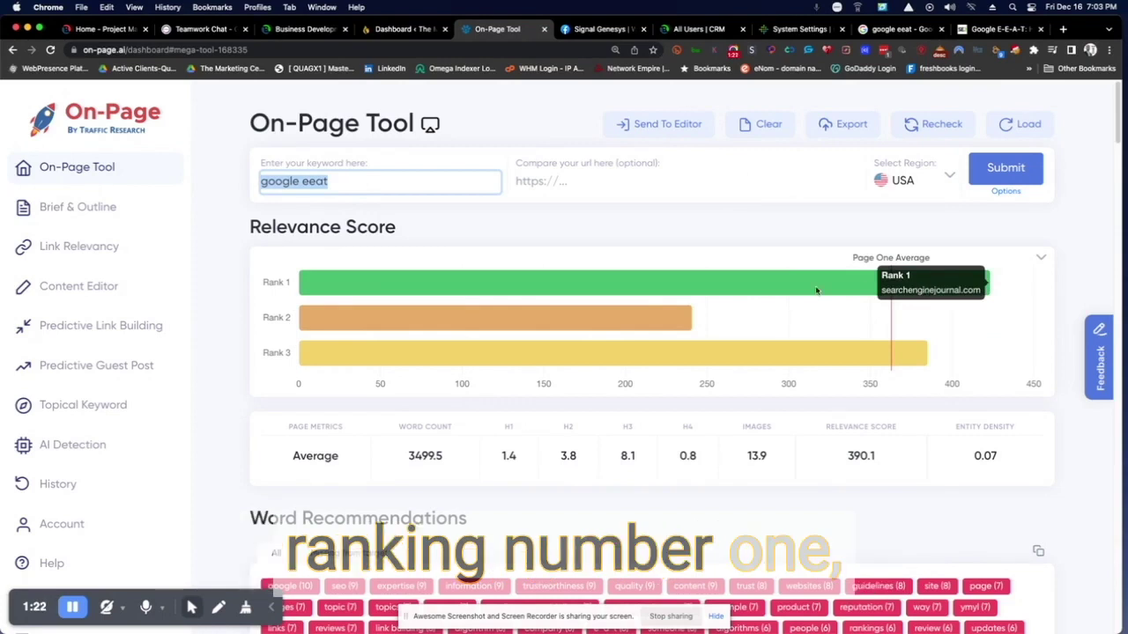
mouse_move(578, 325)
mouse_move(634, 358)
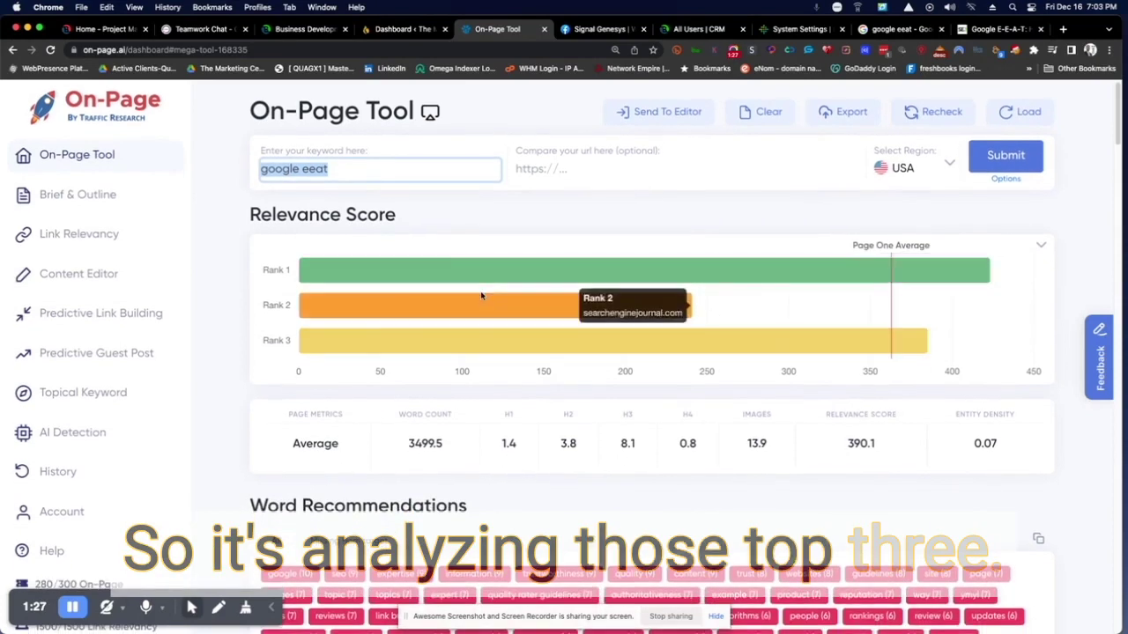
scroll(503, 474, "down", 2)
scroll(440, 358, "down", 1)
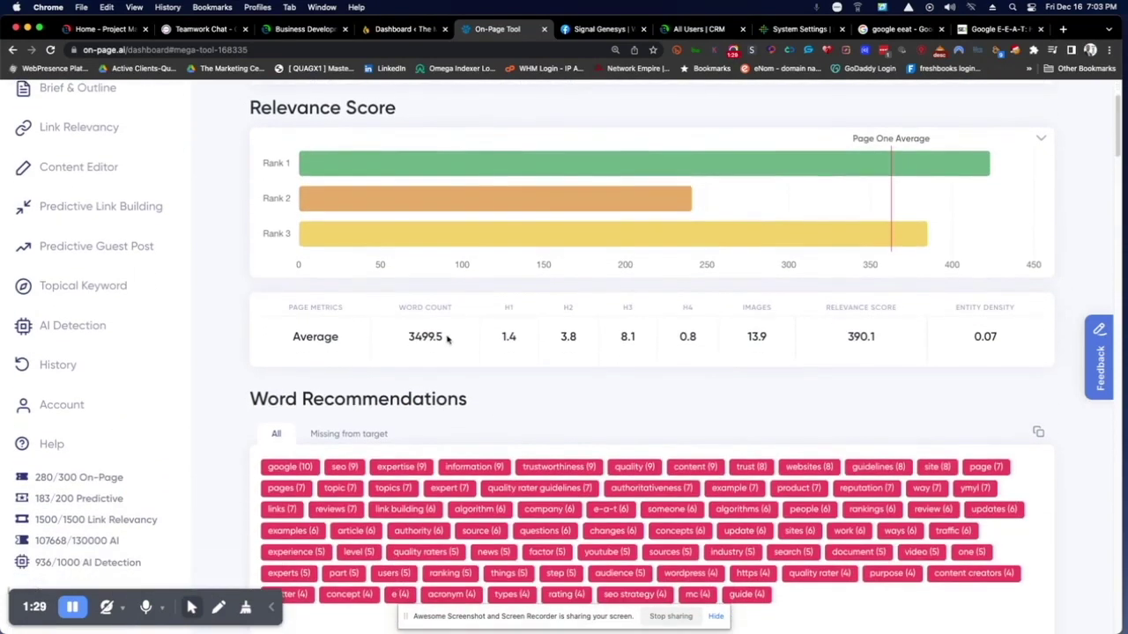
left_click_drag(446, 340, 409, 336)
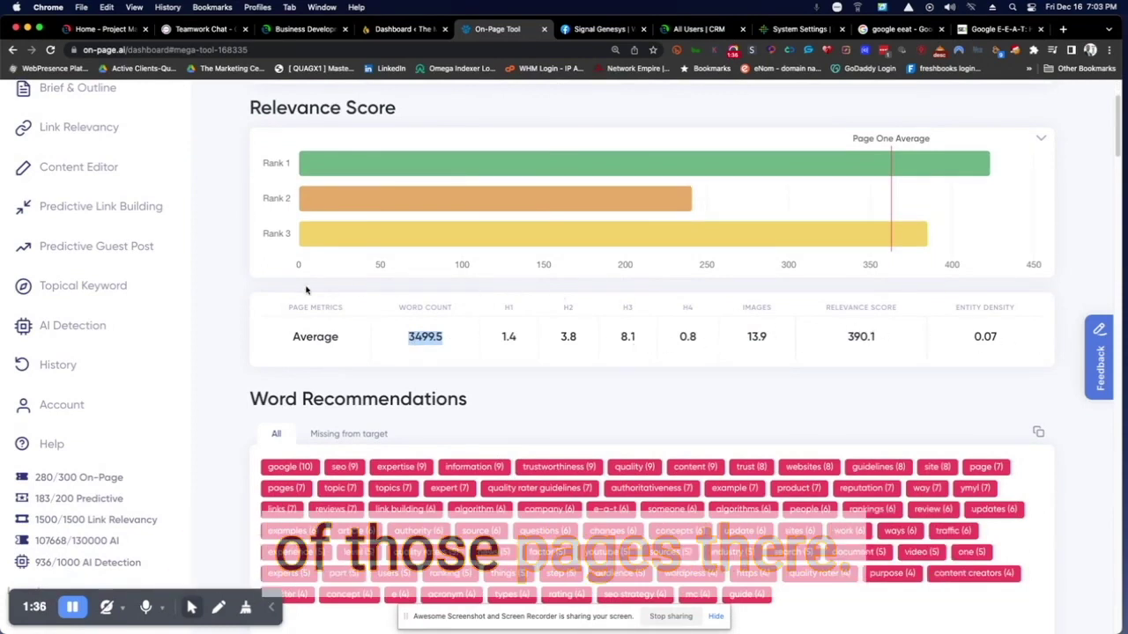
Review the word recommendations, highly related words, keyword variations, page classification and specific category words in the report.
scroll(580, 404, "down", 3)
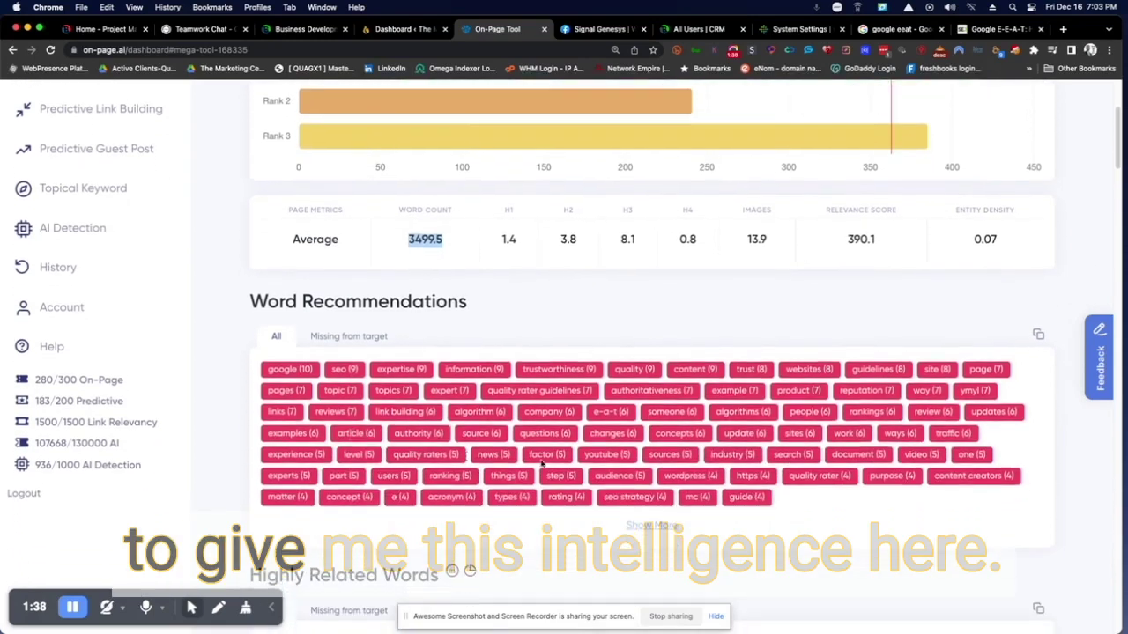
scroll(580, 404, "down", 1)
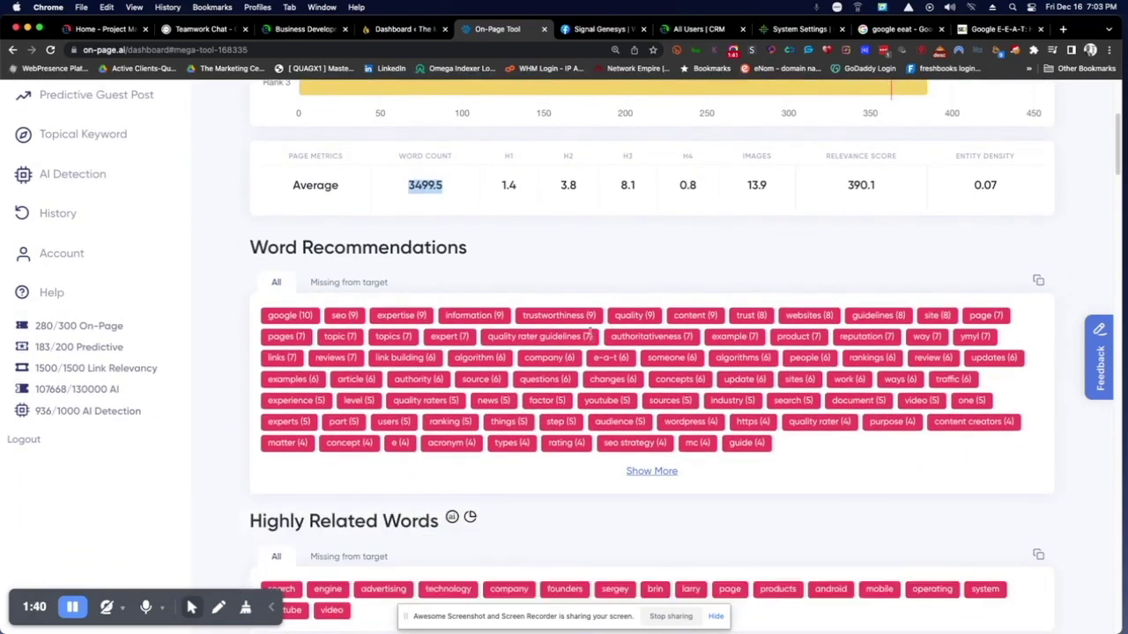
scroll(338, 253, "down", 3)
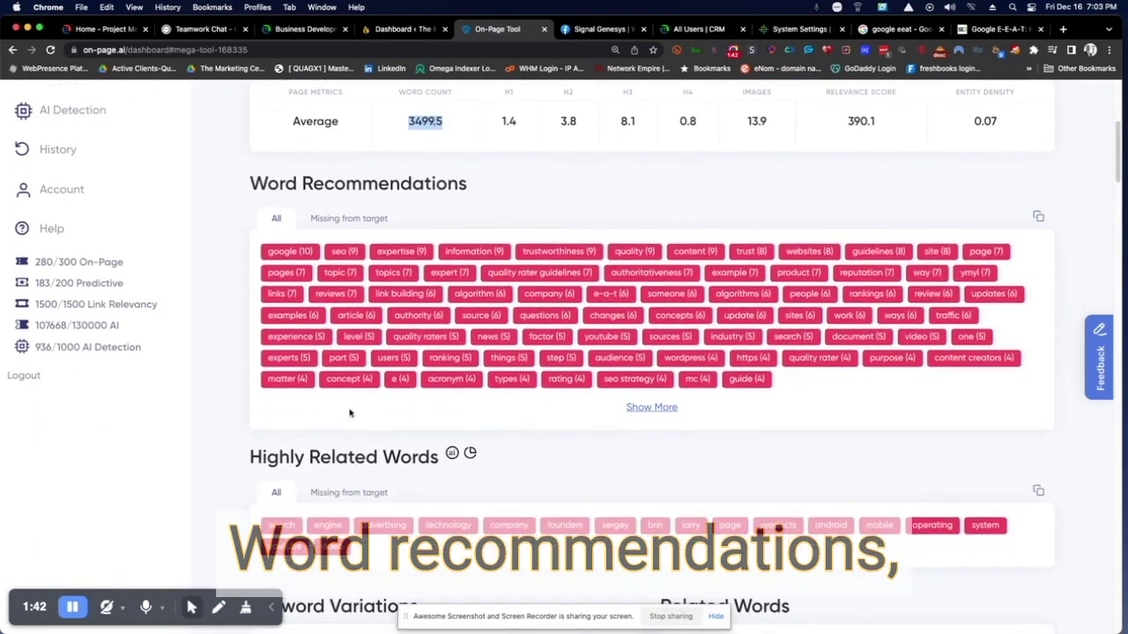
scroll(330, 443, "down", 5)
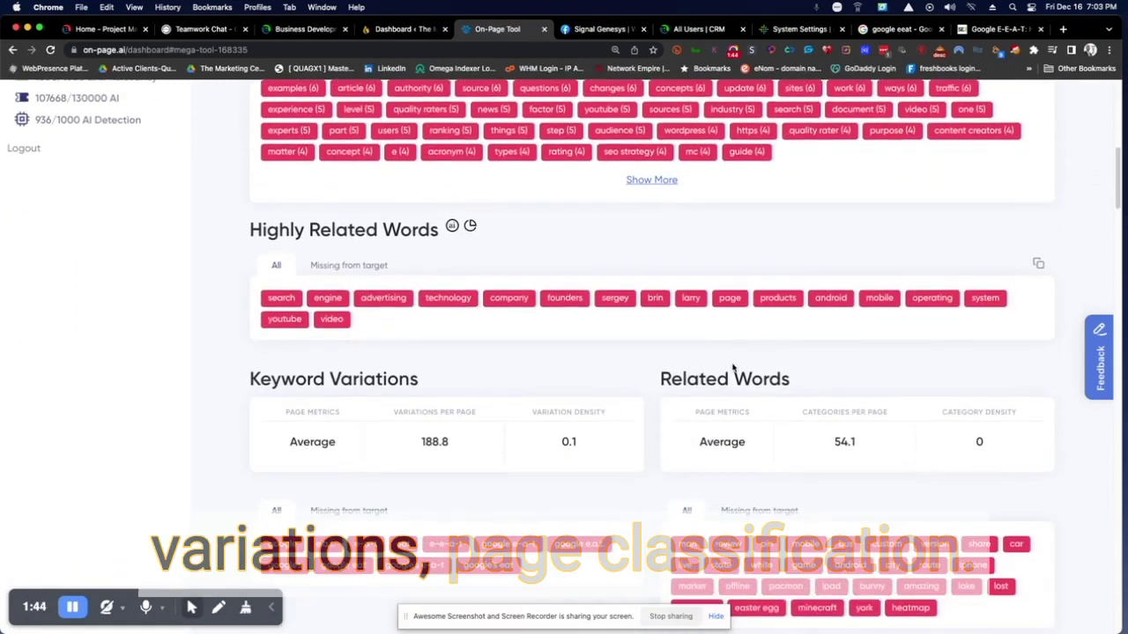
scroll(763, 420, "down", 9)
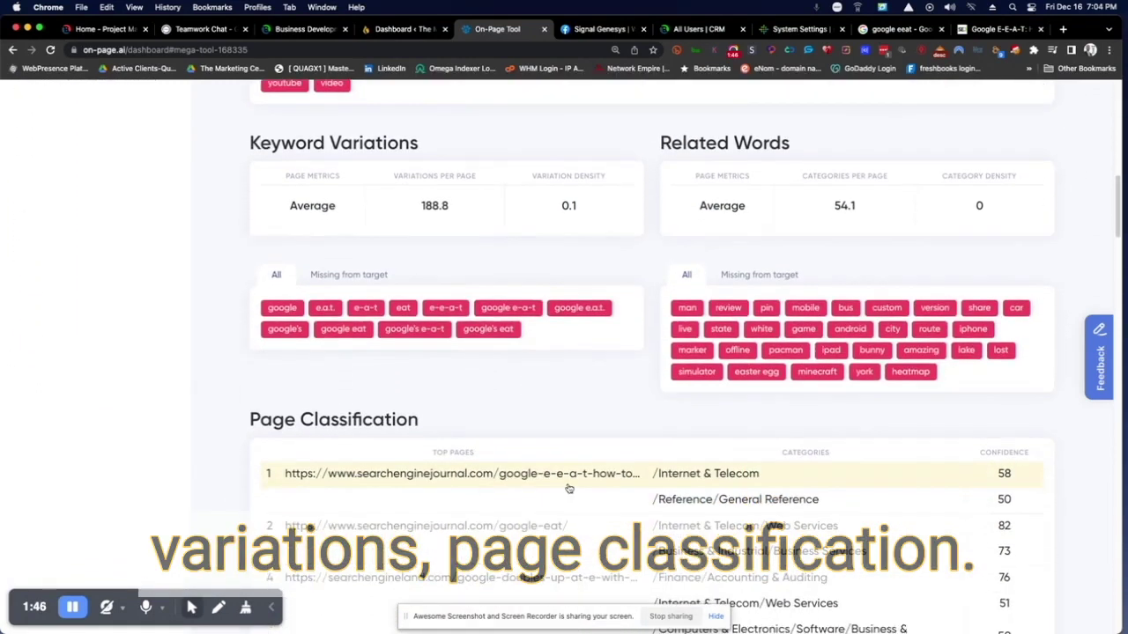
scroll(764, 514, "down", 8)
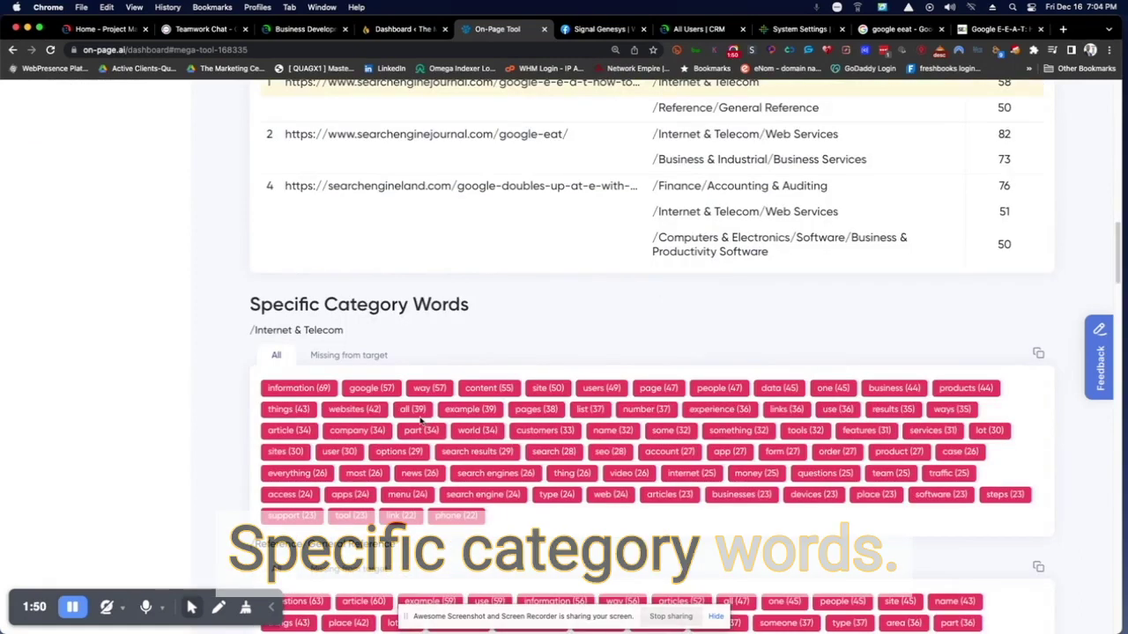
scroll(454, 438, "down", 6)
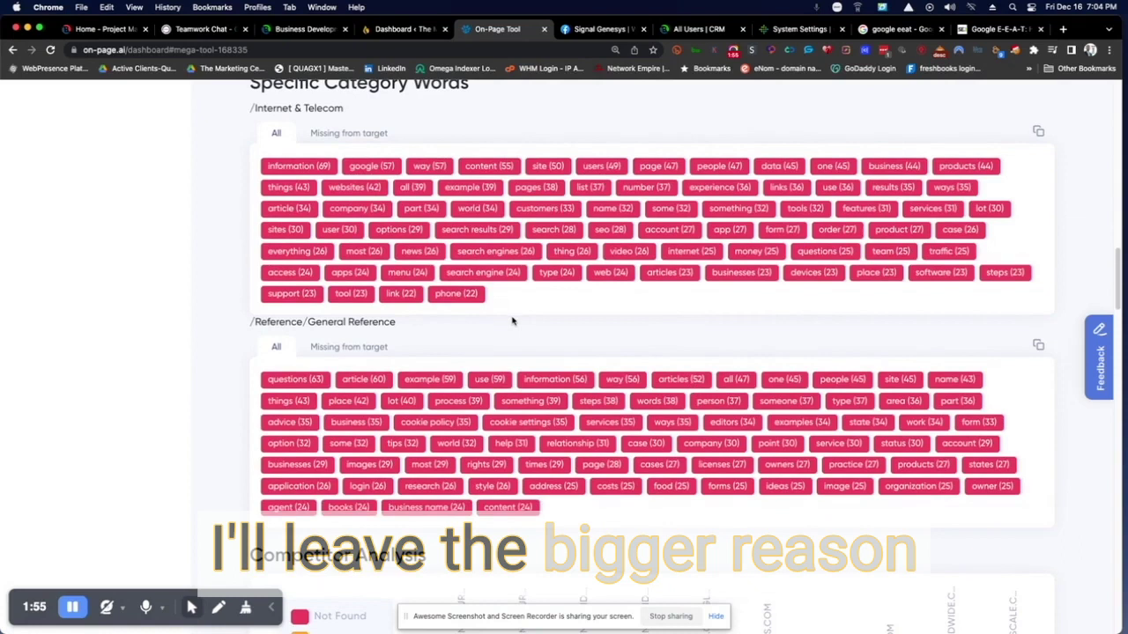
scroll(502, 335, "down", 1)
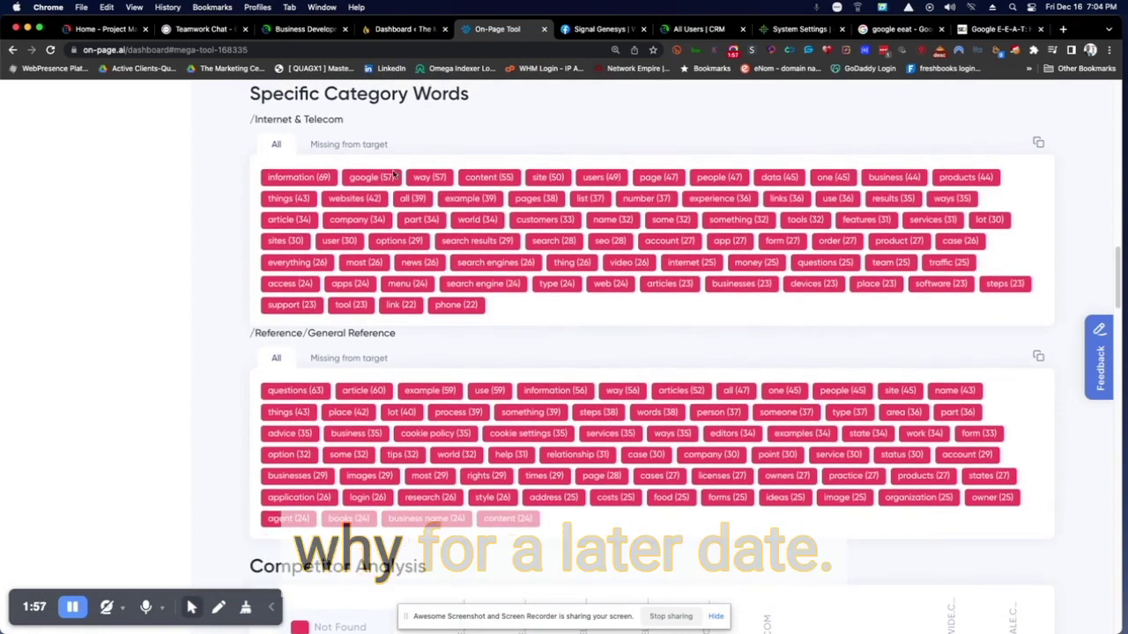
Examine the Competitor Analysis grid for how often each relevant word occurs on the ten ranking pages.
scroll(459, 393, "down", 10)
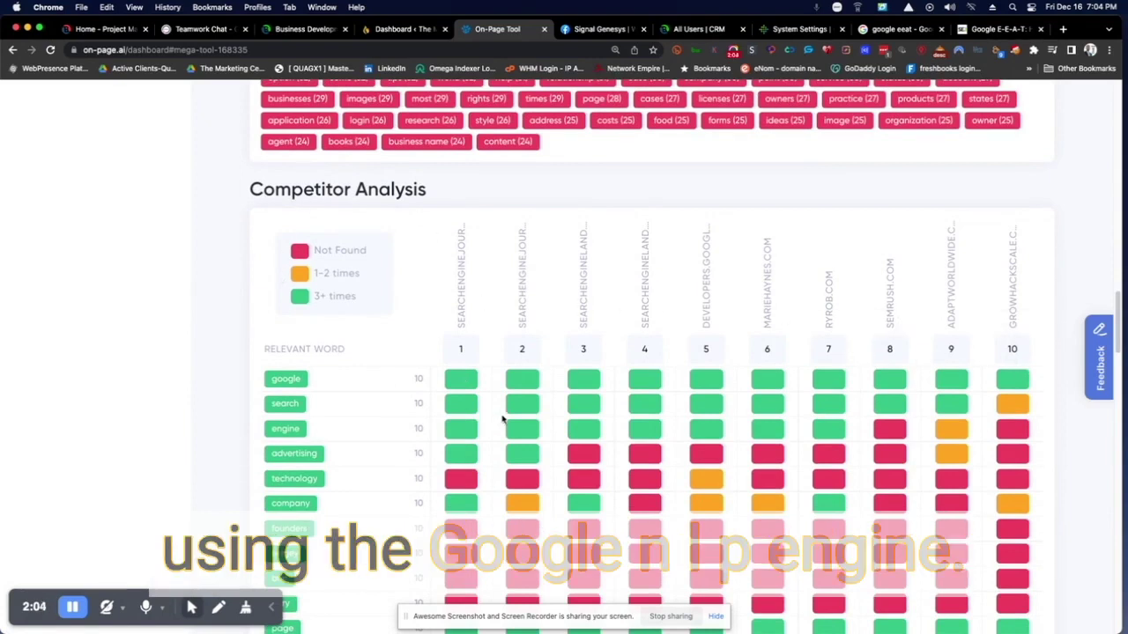
scroll(496, 367, "down", 2)
scroll(364, 362, "down", 2)
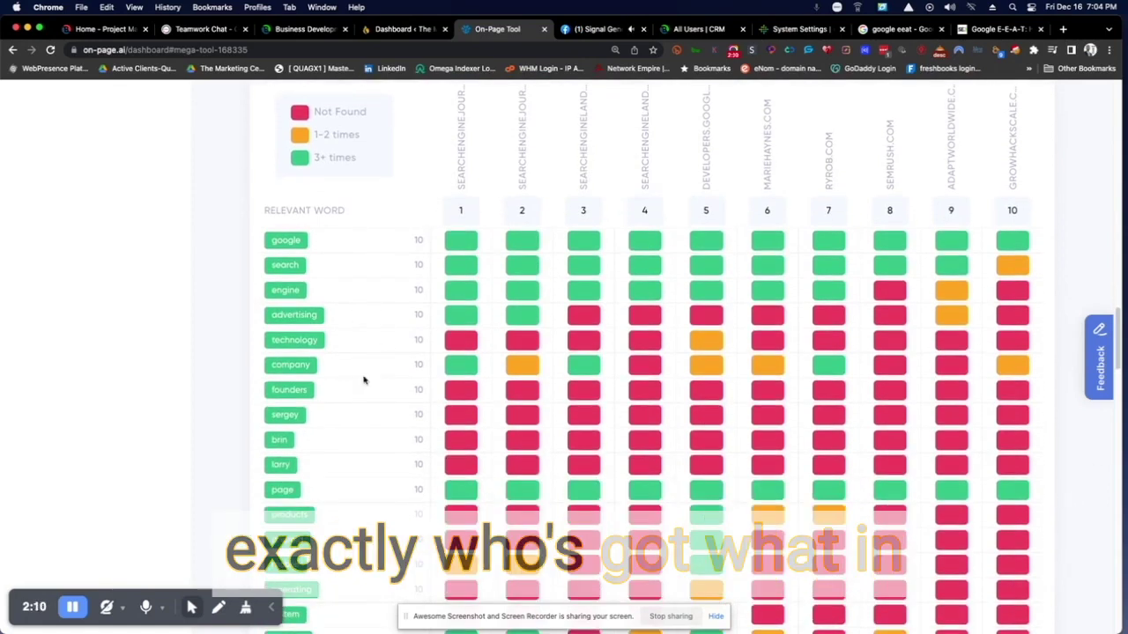
scroll(923, 439, "down", 3)
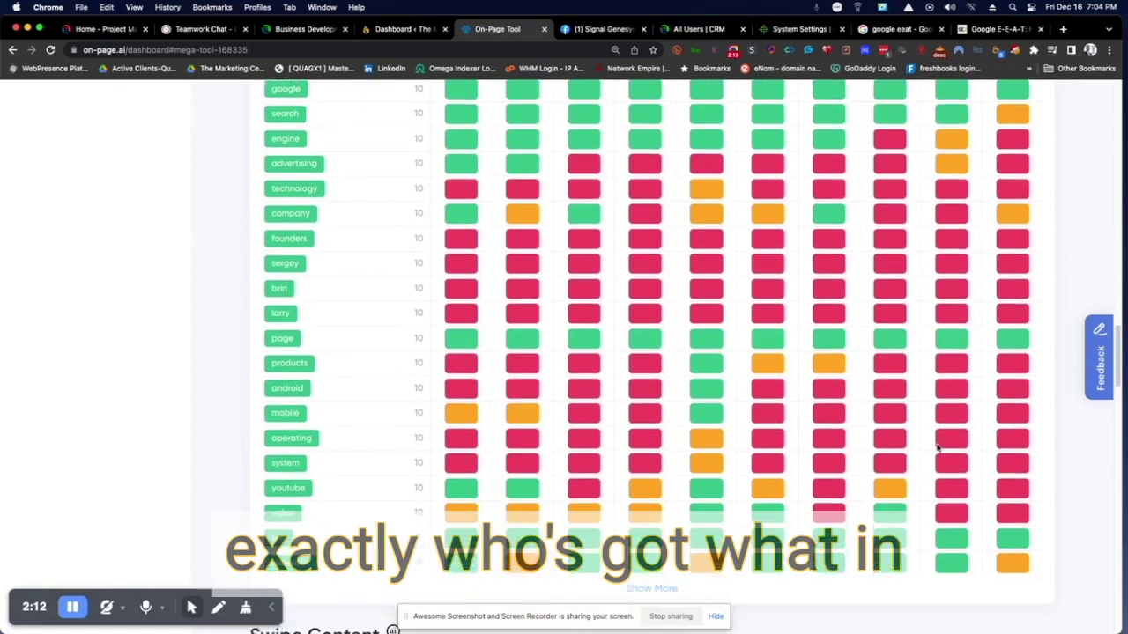
scroll(583, 494, "down", 1)
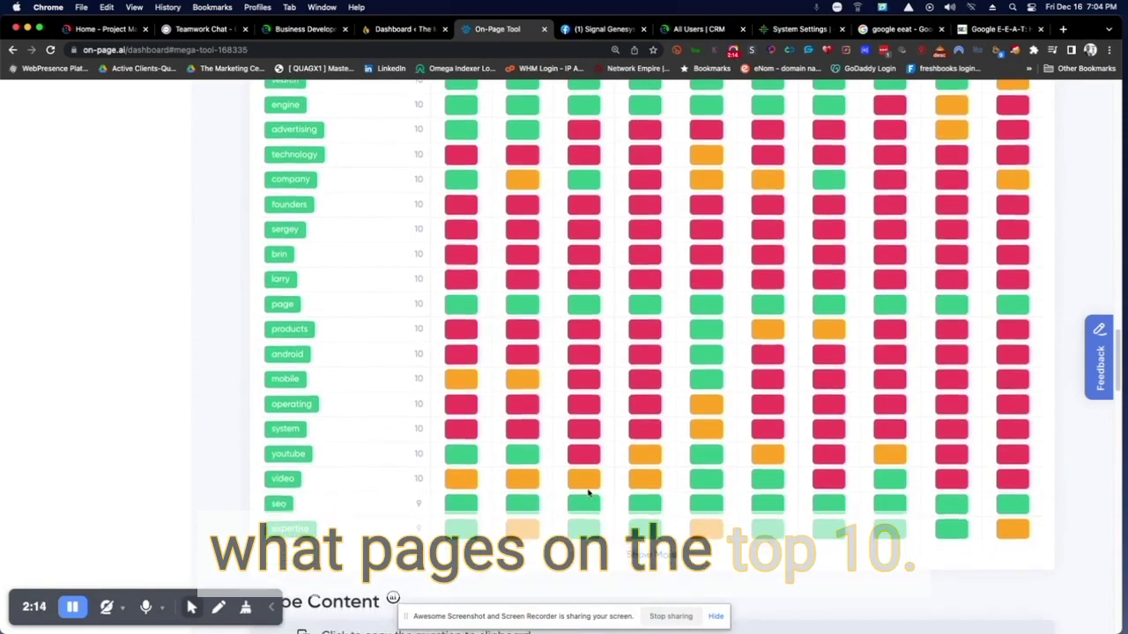
scroll(584, 494, "down", 2)
scroll(589, 493, "up", 3)
scroll(592, 491, "up", 2)
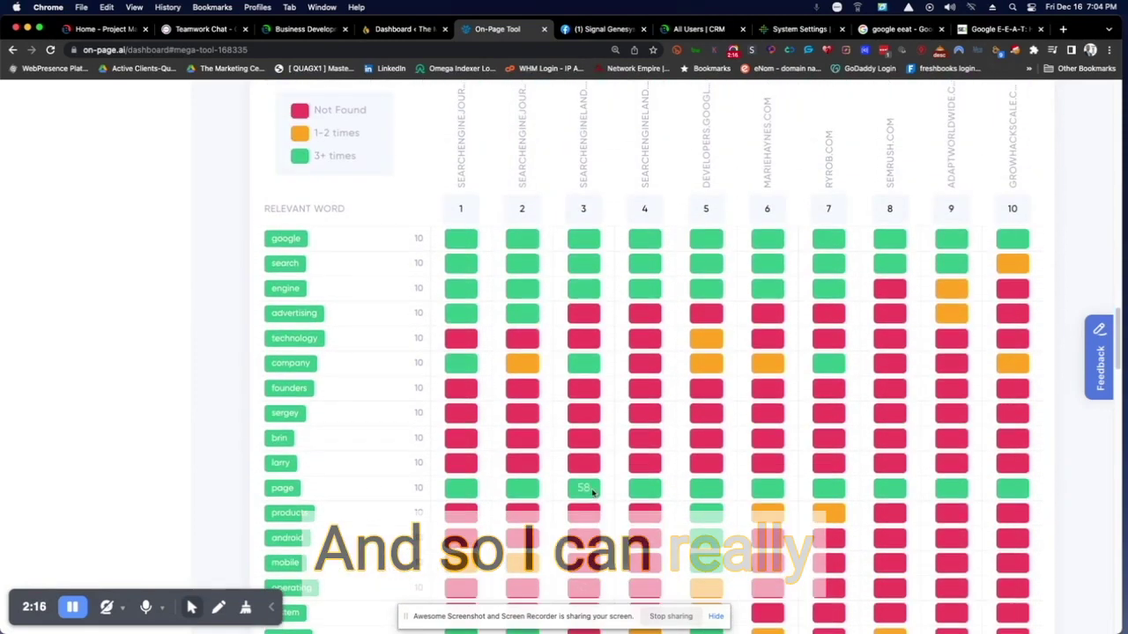
Send the "google eeat" analysis to the content editor and run the brief's research report for that keyword.
scroll(592, 492, "up", 2)
scroll(592, 492, "up", 8)
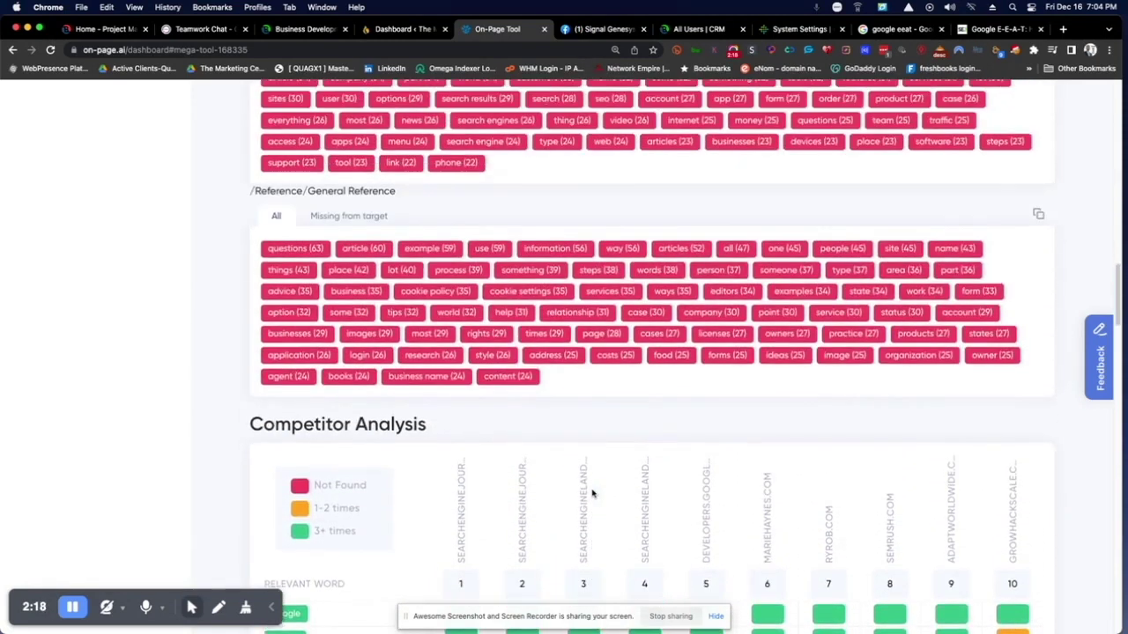
scroll(593, 494, "up", 10)
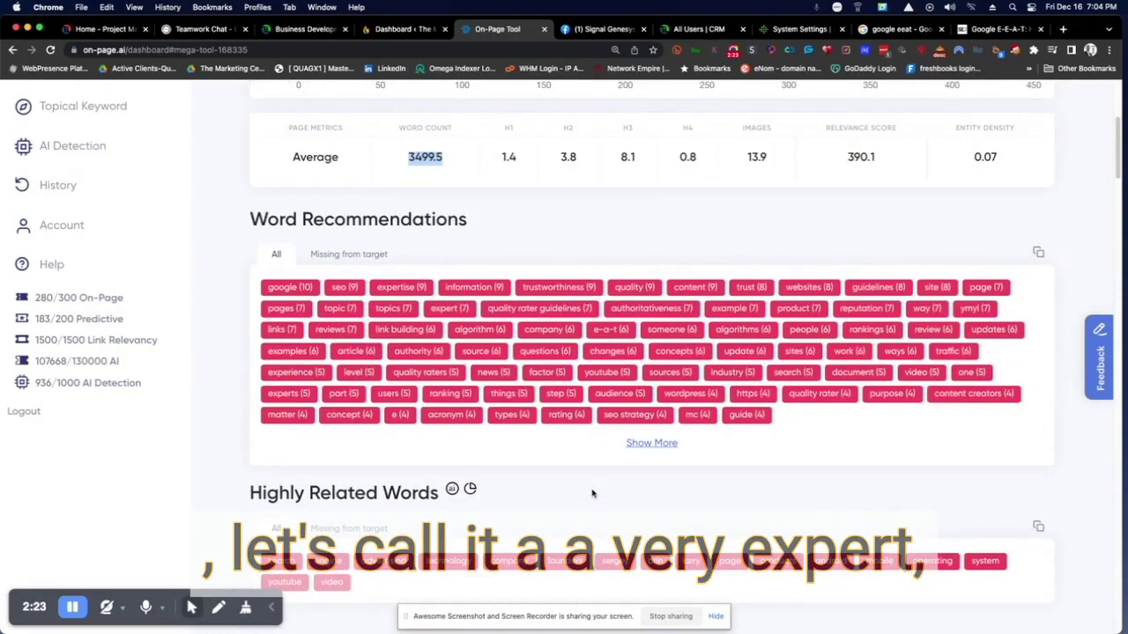
scroll(592, 494, "up", 5)
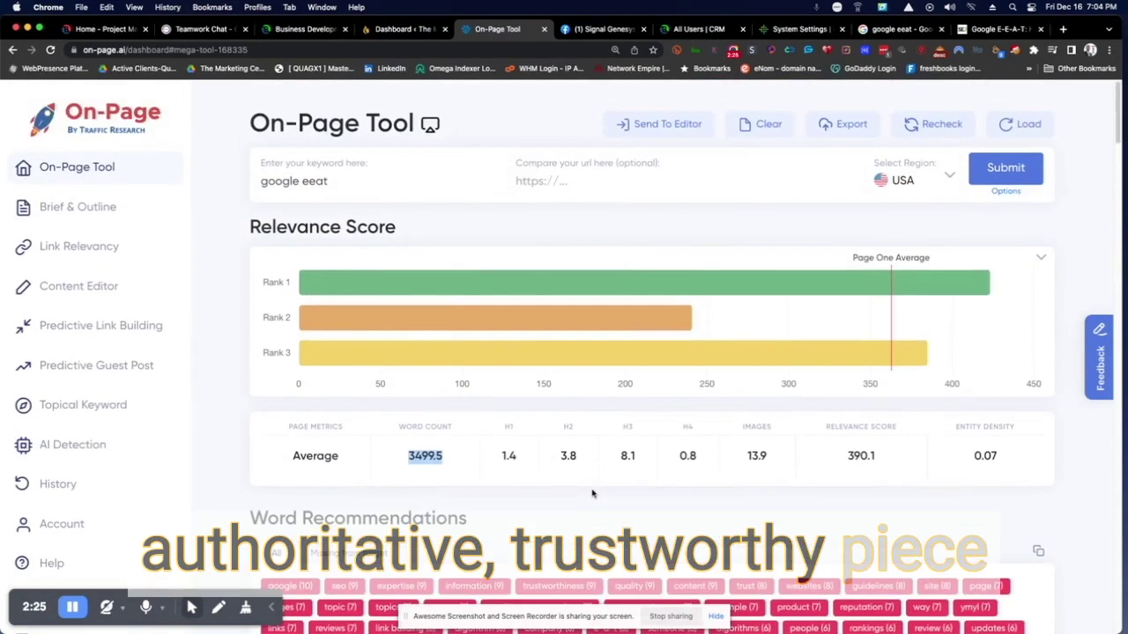
scroll(622, 489, "down", 1)
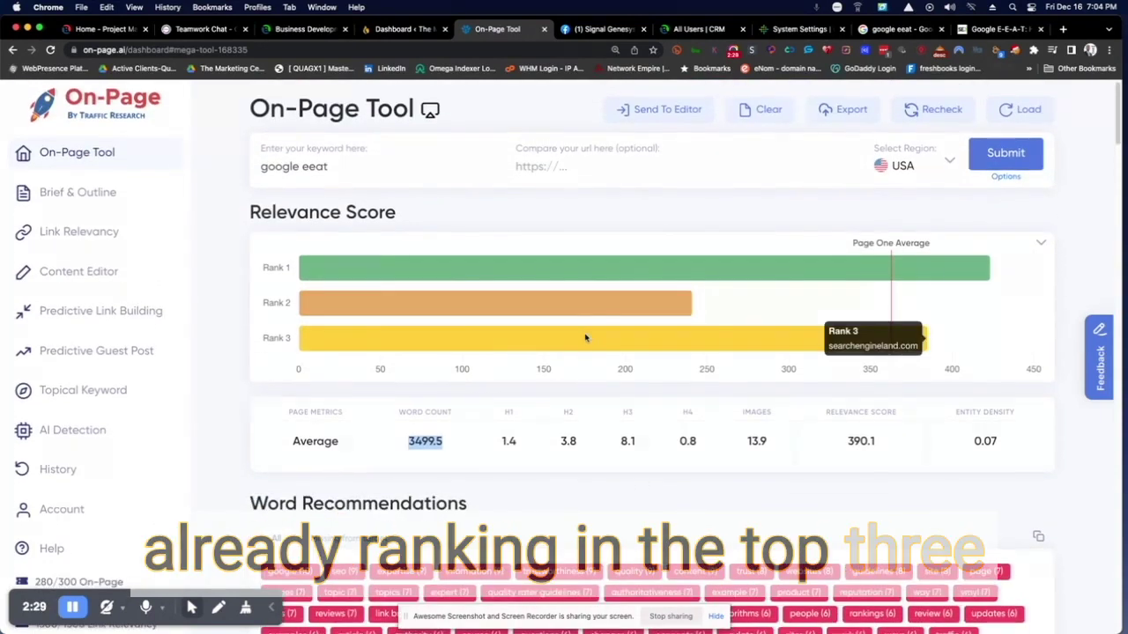
scroll(608, 338, "down", 1)
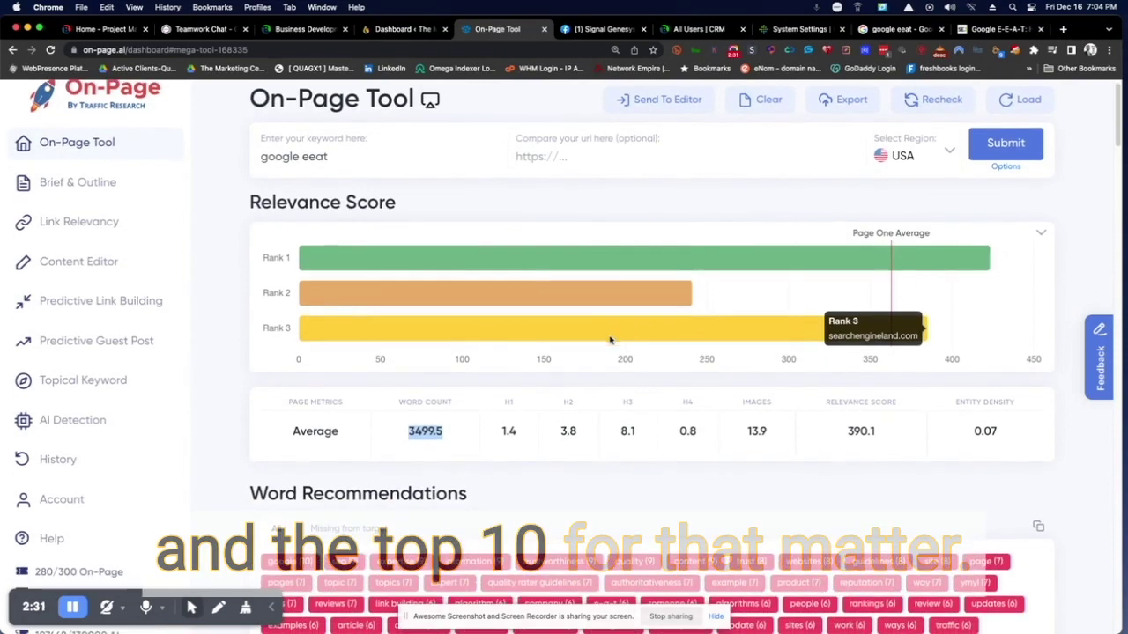
scroll(621, 330, "up", 2)
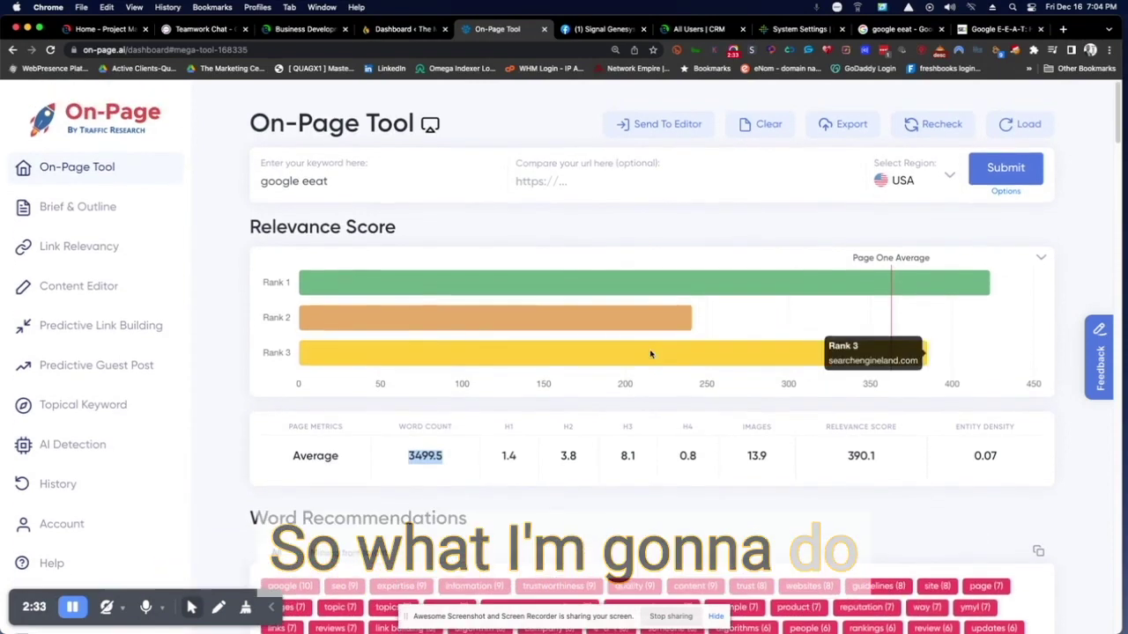
left_click(671, 130)
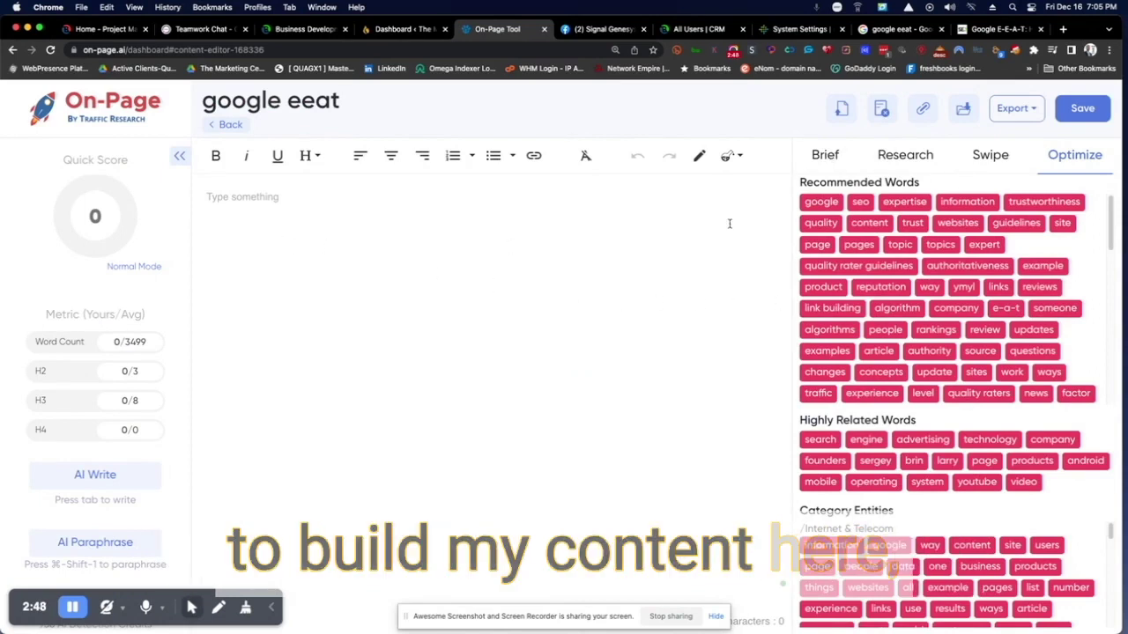
left_click(825, 157)
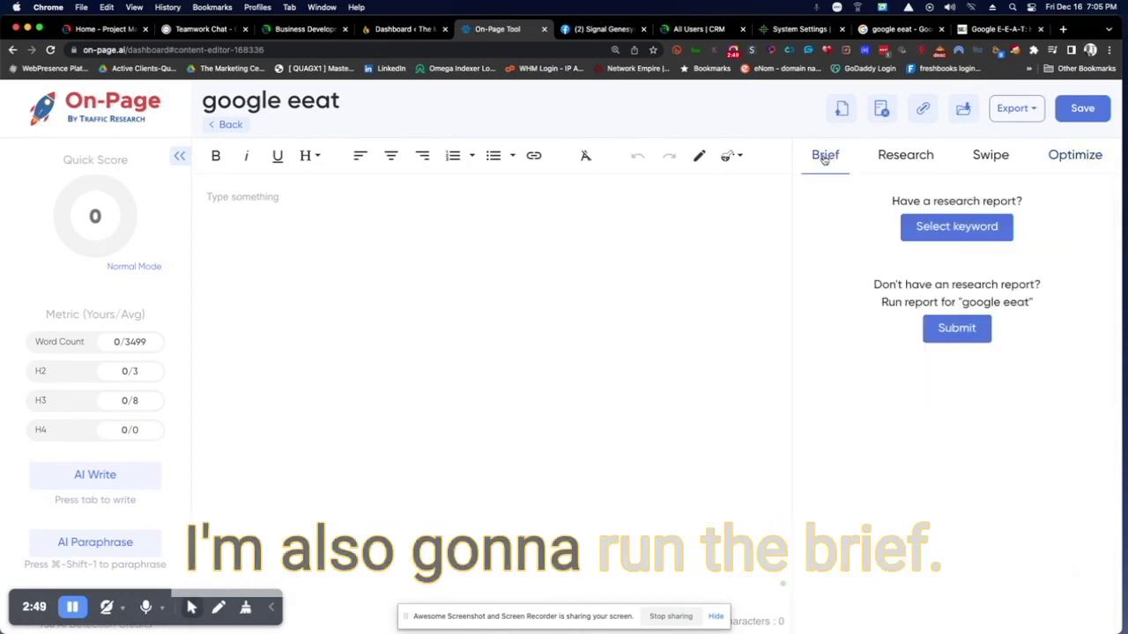
left_click(959, 329)
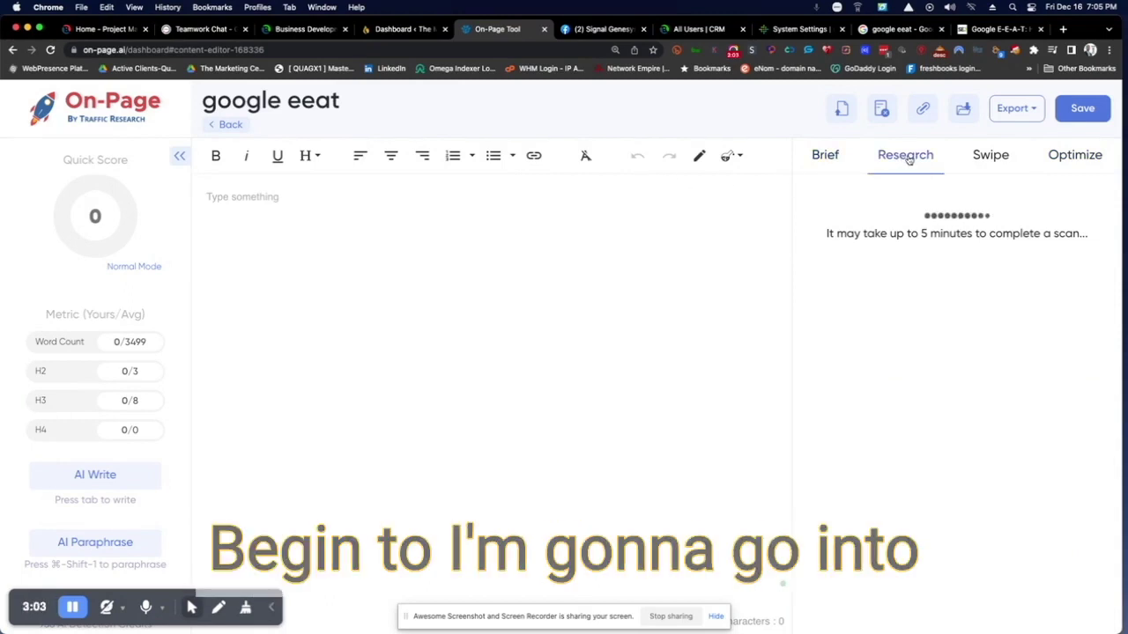
Look over the editor's Swipe title and topic suggestions and the recommended words under Optimize.
left_click(997, 164)
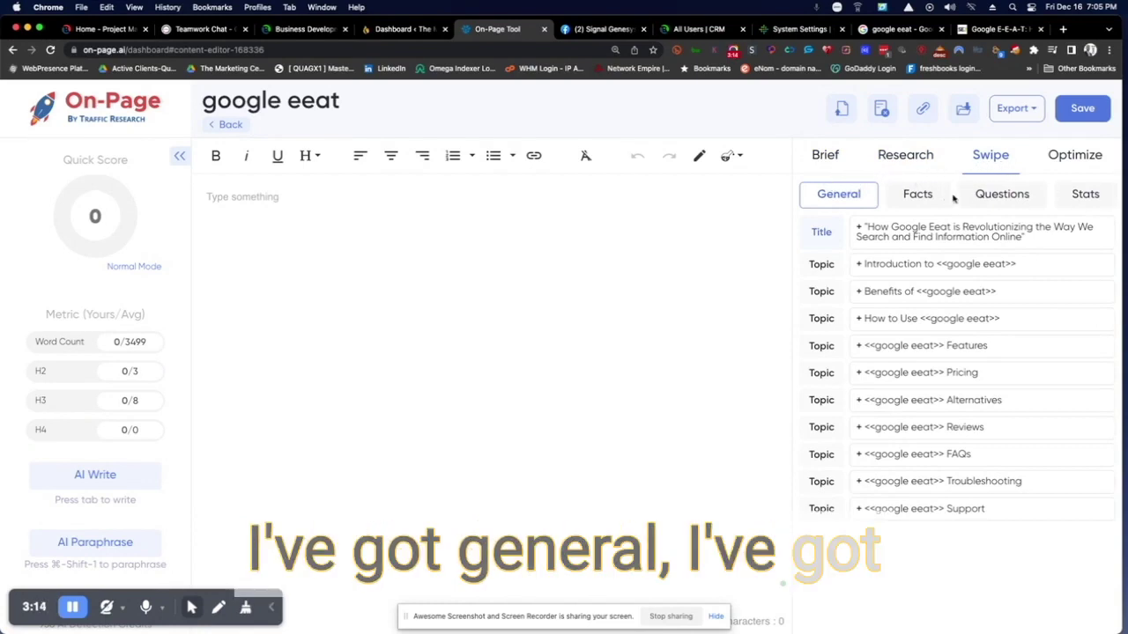
left_click(1075, 159)
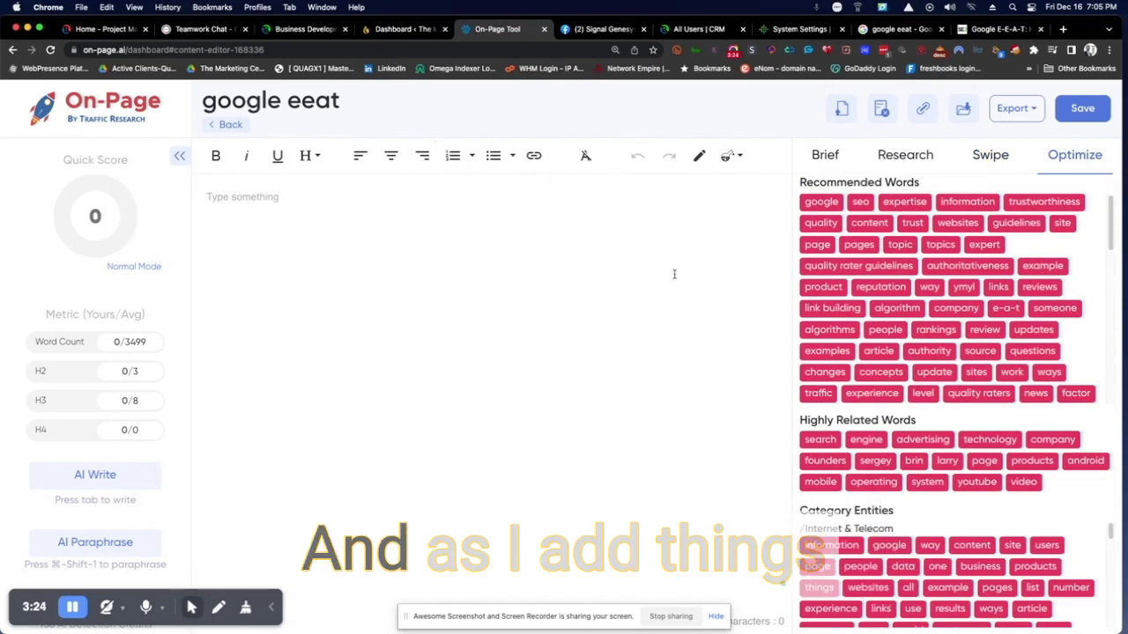
Write the recommended words "Google seo" in the empty document and check the Recommended Words list.
left_click(516, 219)
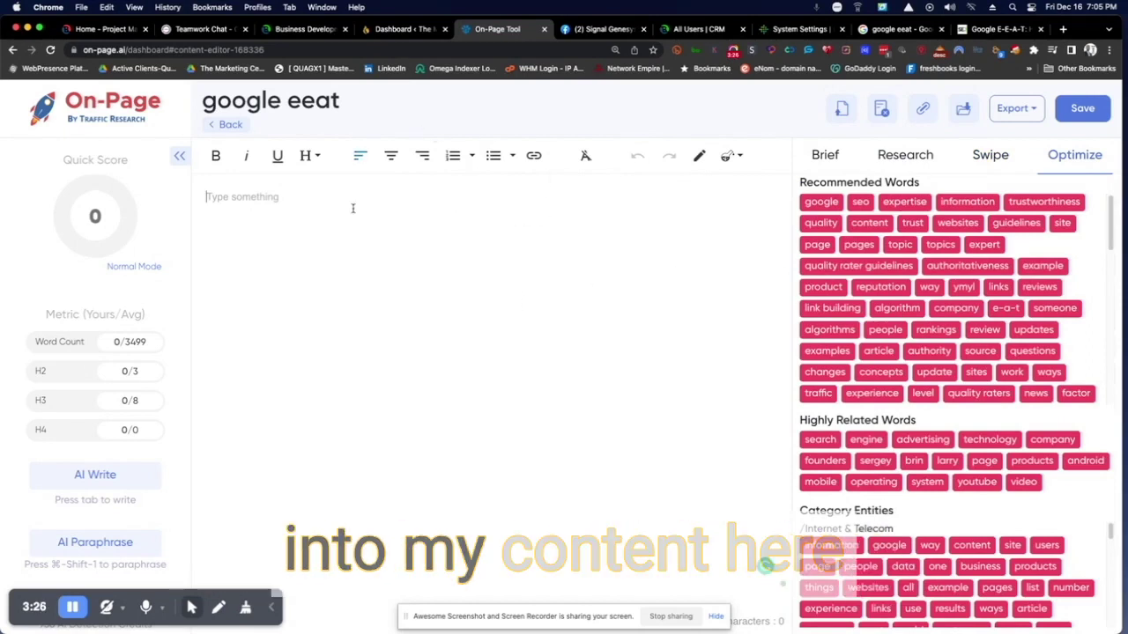
type("Google ")
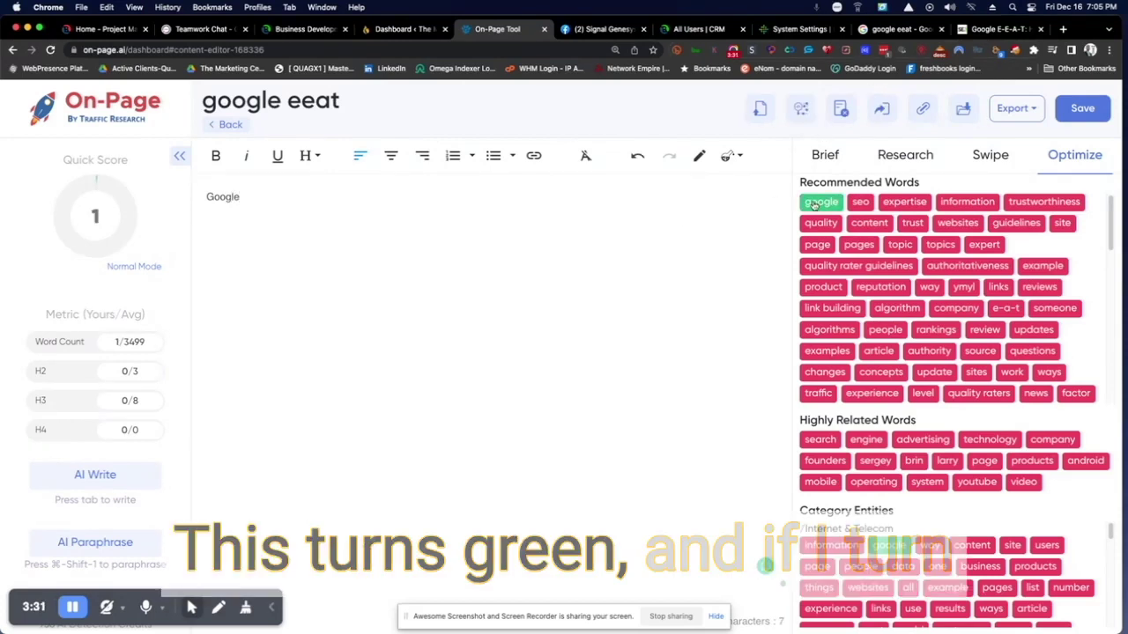
type("seo")
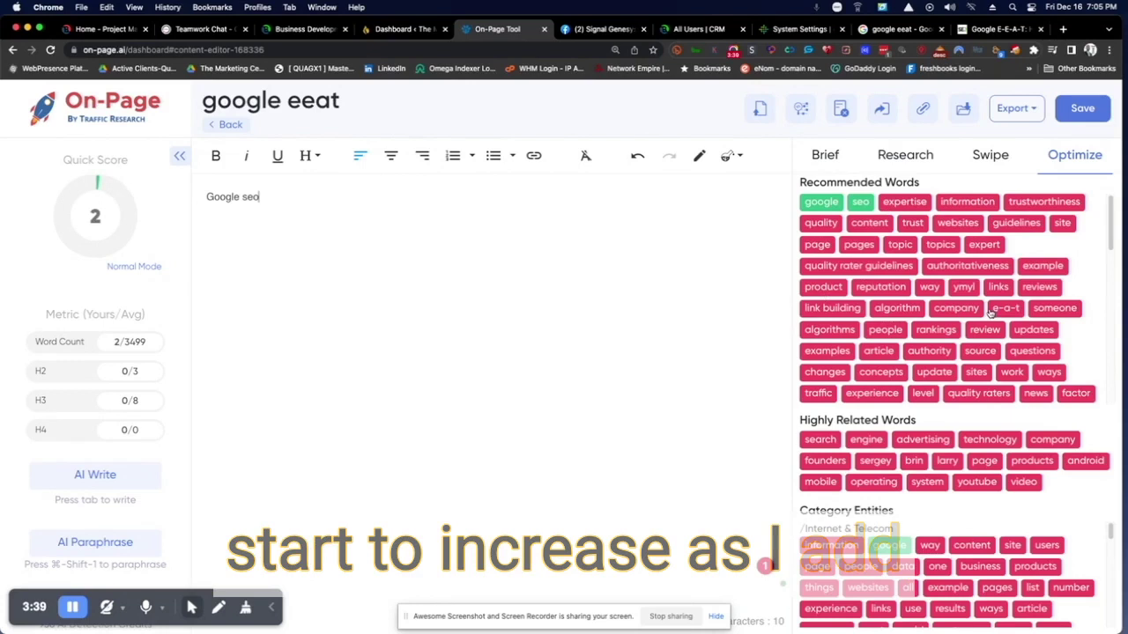
scroll(962, 337, "down", 1)
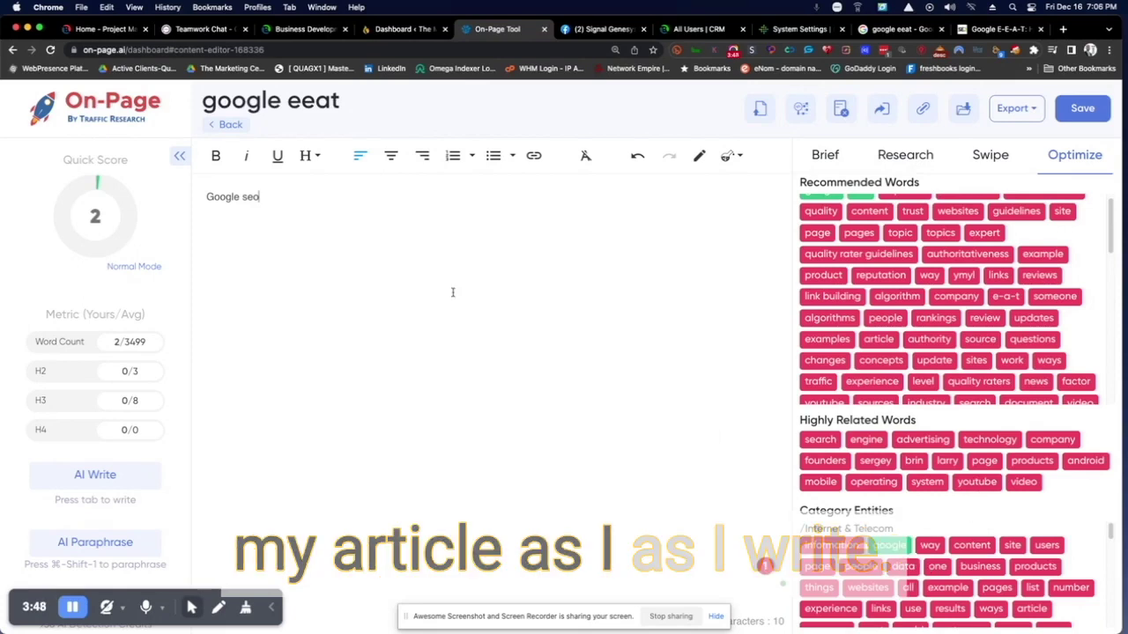
Replace the draft text with the Swipe title "How Google Eeat is Revolutionizing the Way We Search and Find Information Online", changing "Eeat" to "EEAT".
left_click(1003, 157)
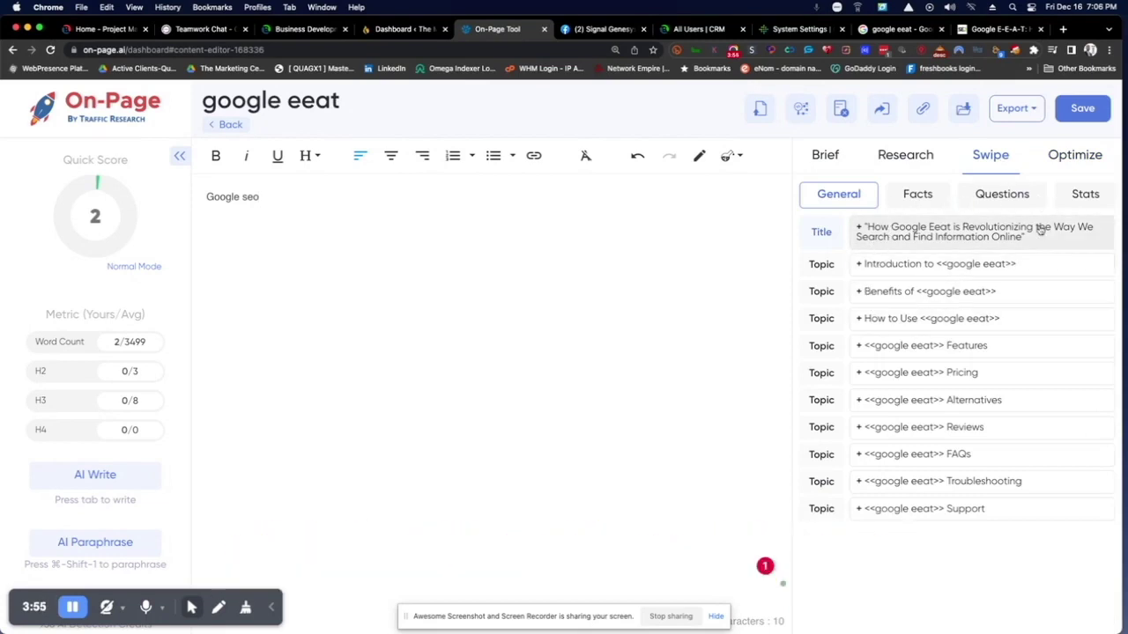
left_click_drag(315, 196, 194, 196)
key("BackSpace")
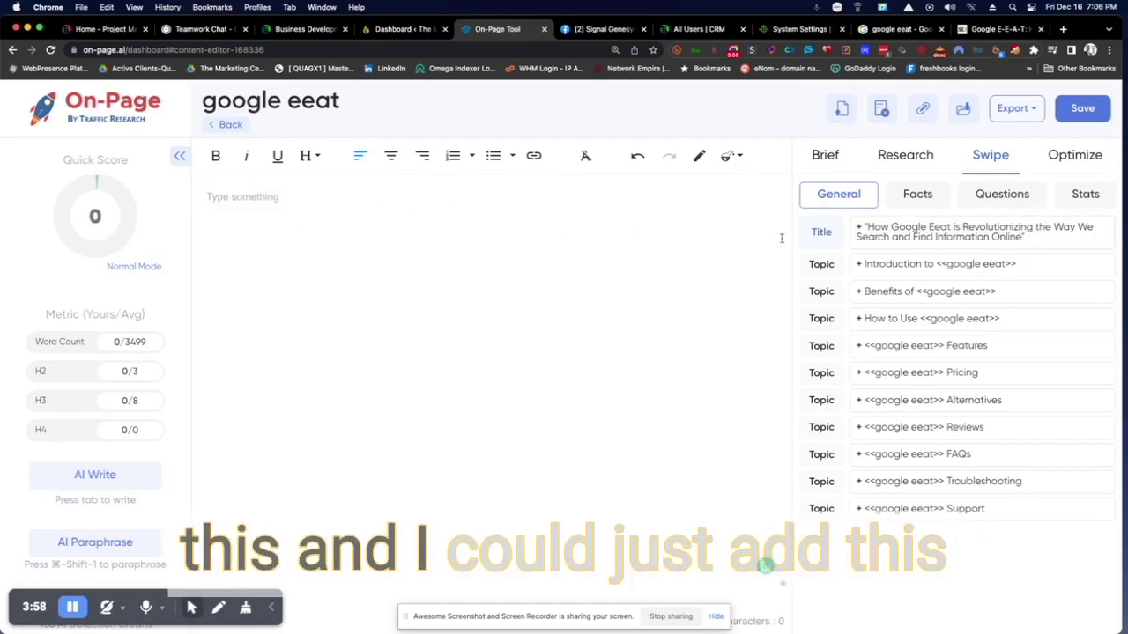
left_click(939, 231)
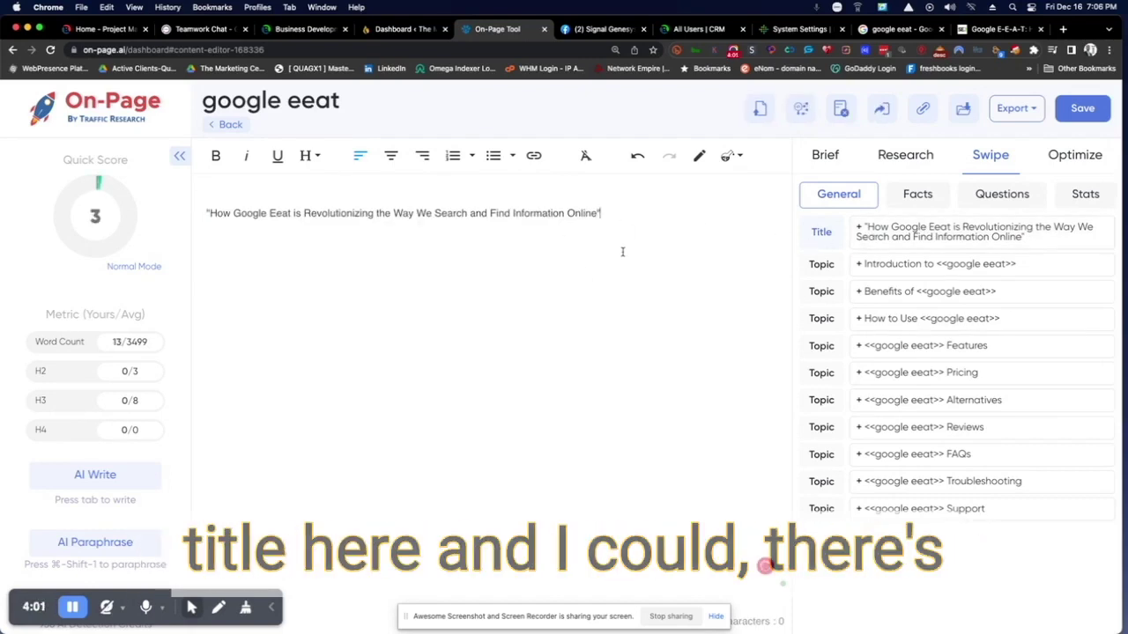
key("Return")
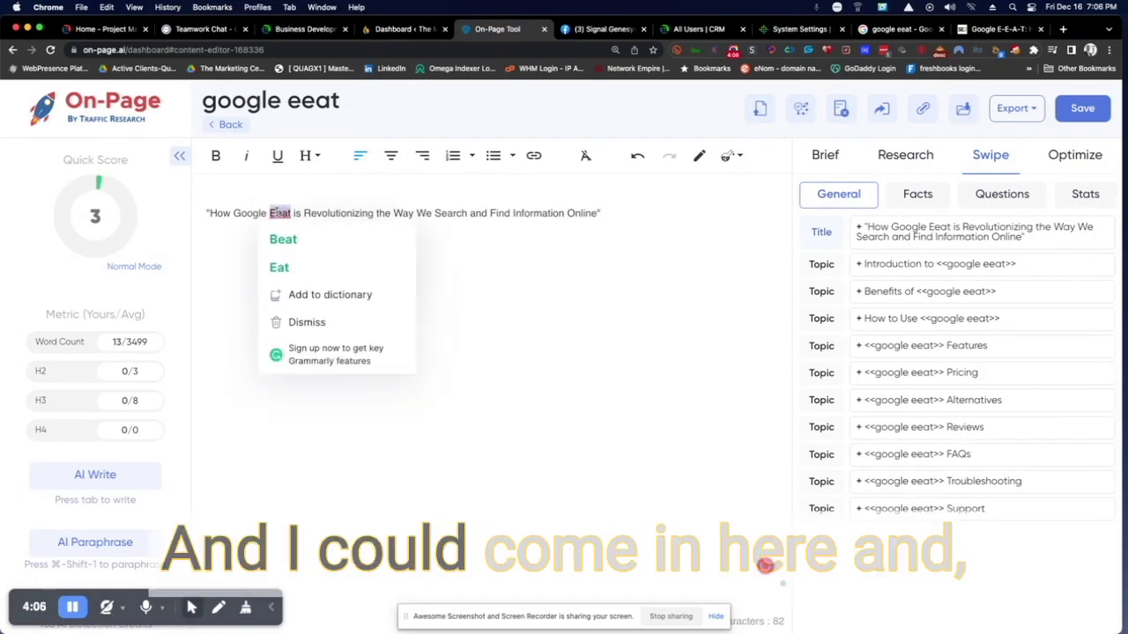
double_click(279, 213)
type("EEAT")
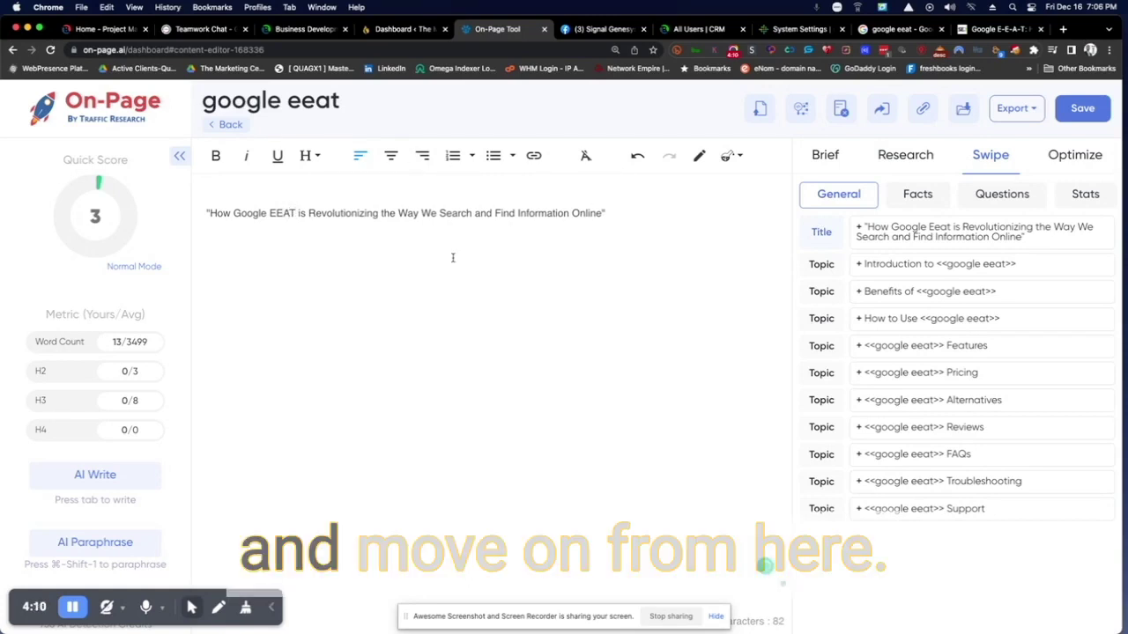
Insert the suggested introduction topic below the title and complete it as "Introduction to Google EEAT".
left_click(899, 270)
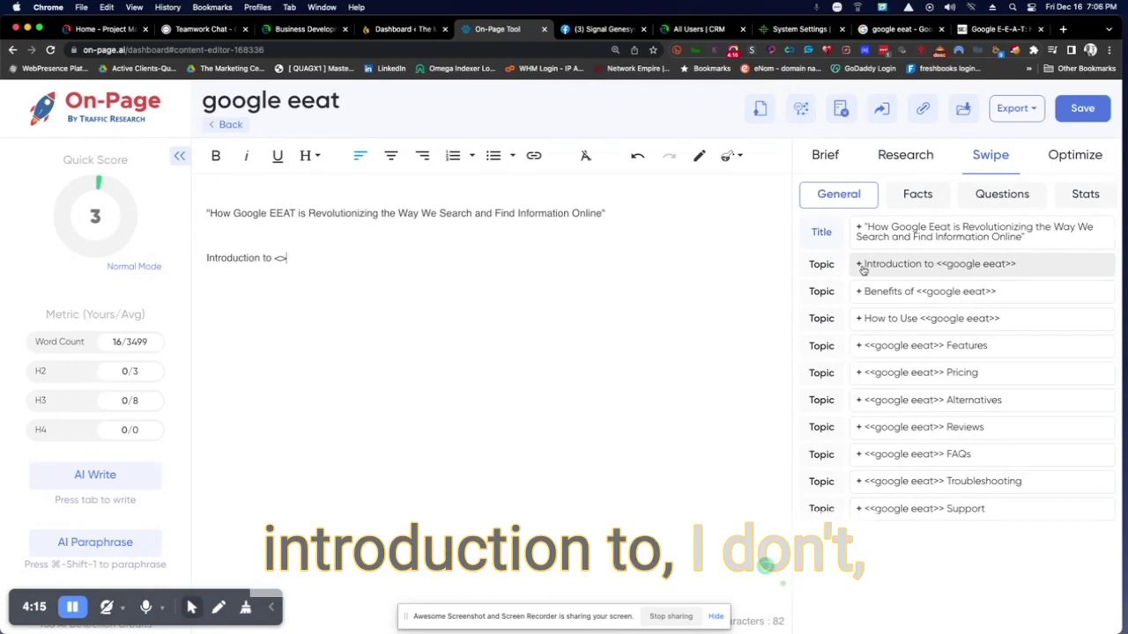
type("GO")
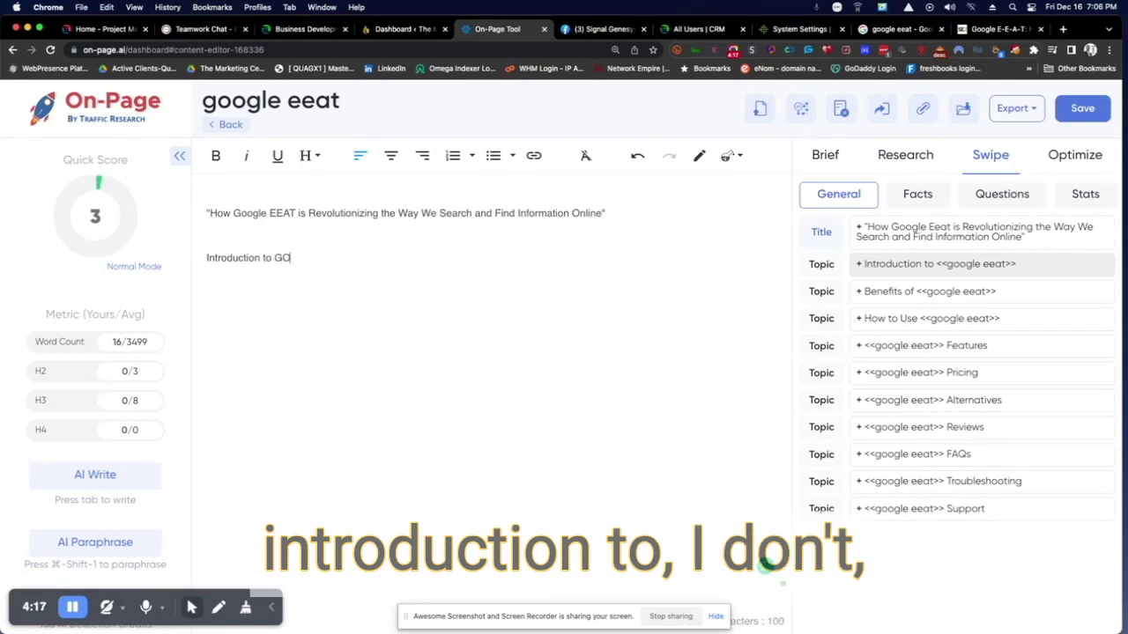
type("OG")
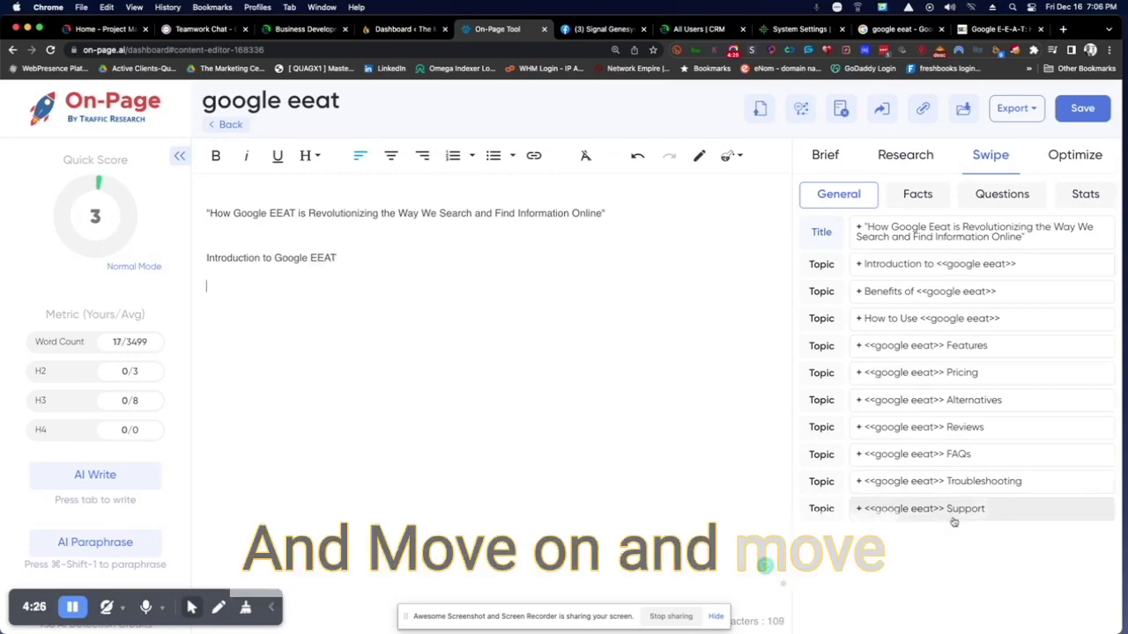
Review the suggested Swipe facts, the competitors' titles and headings under Research, and the available heading styles.
left_click(917, 194)
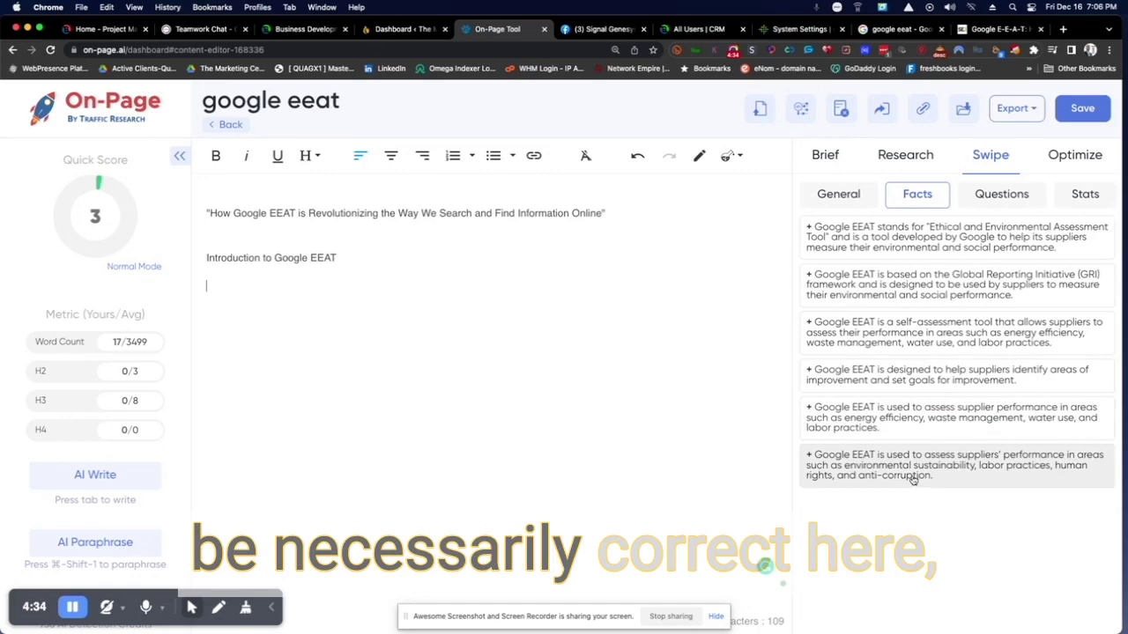
left_click(917, 156)
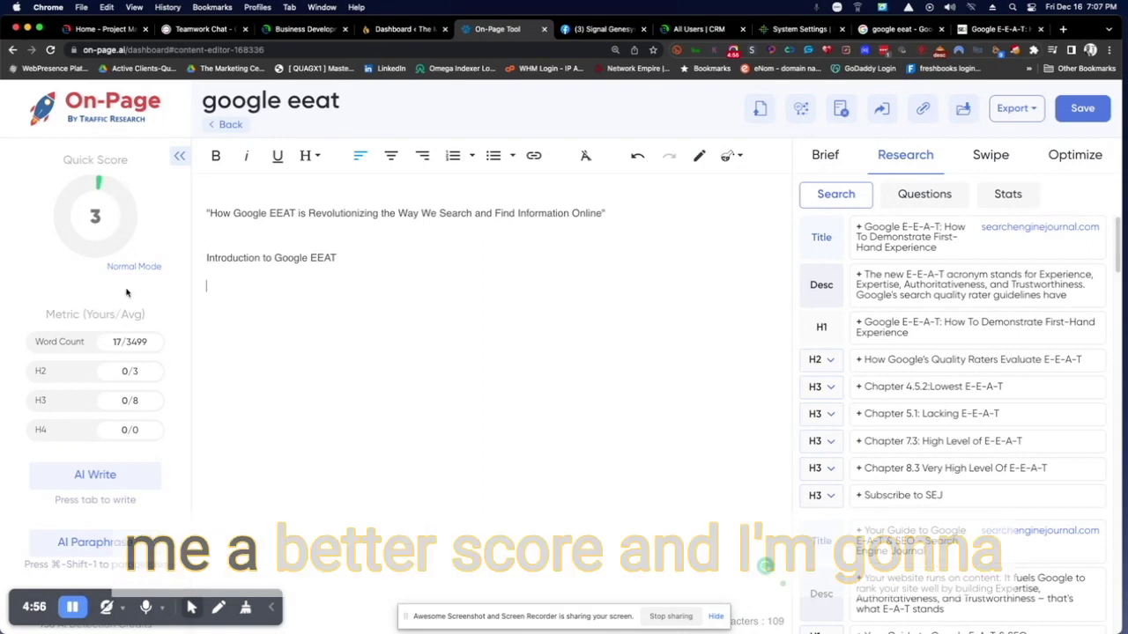
left_click(310, 156)
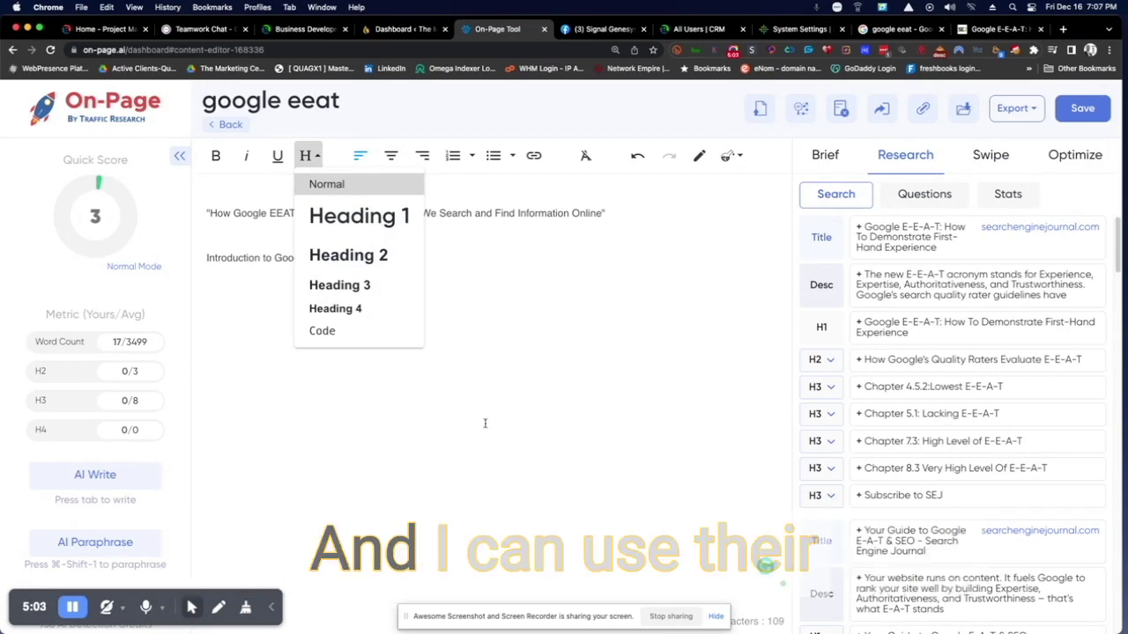
left_click(428, 502)
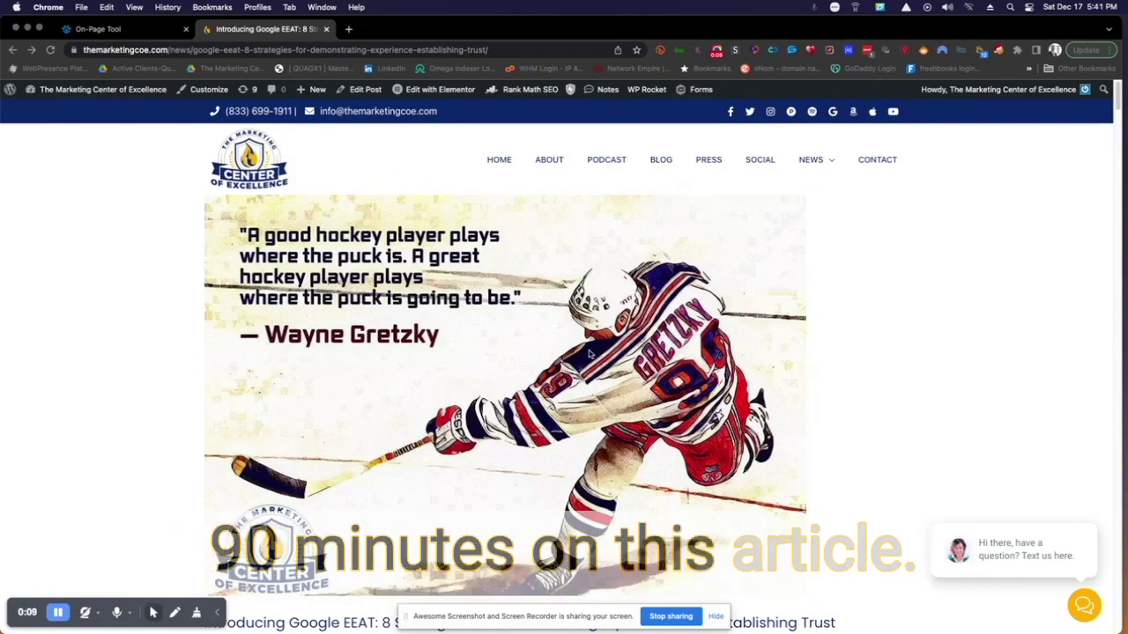
Look over the published Google EEAT article's header image, title and table of contents on the Marketing Center of Excellence site.
scroll(589, 353, "down", 1)
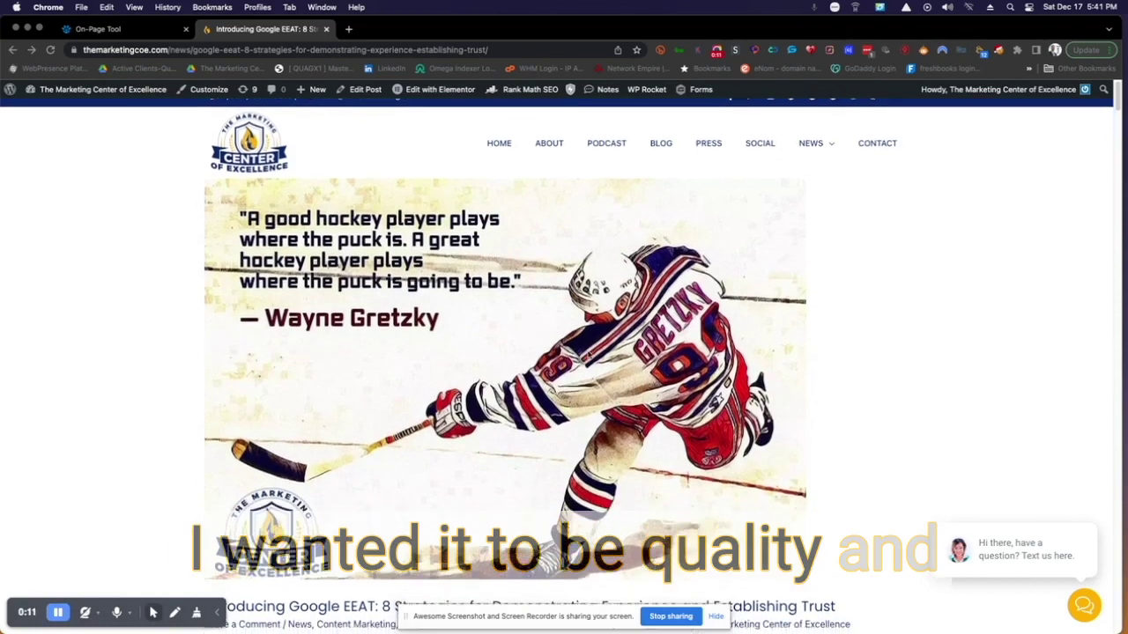
scroll(588, 353, "down", 5)
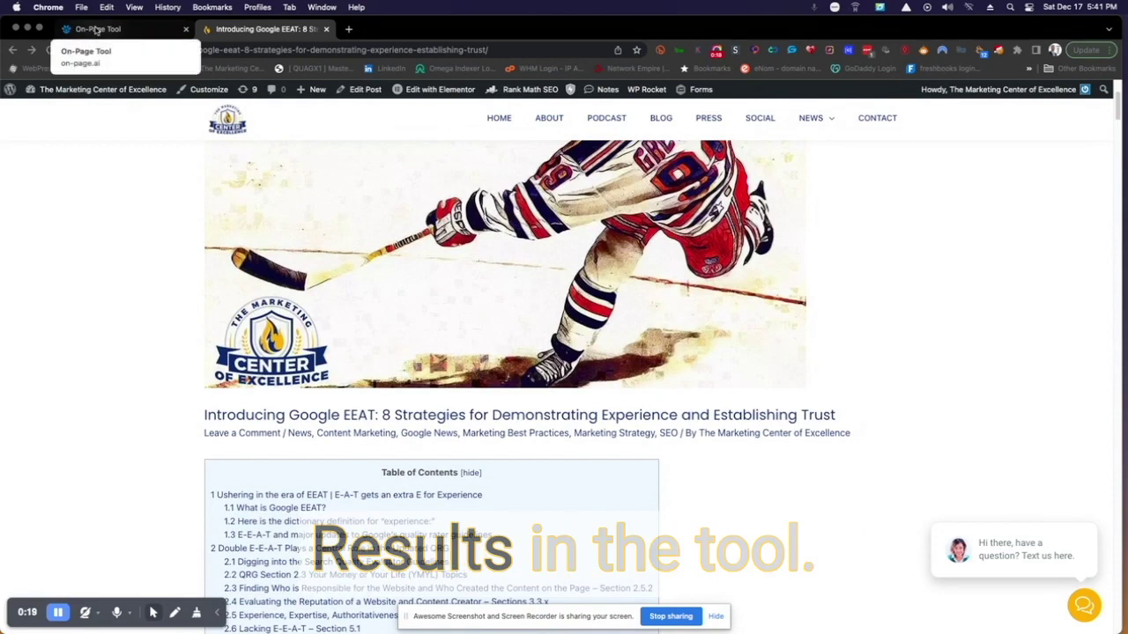
scroll(571, 297, "up", 3)
scroll(571, 296, "up", 3)
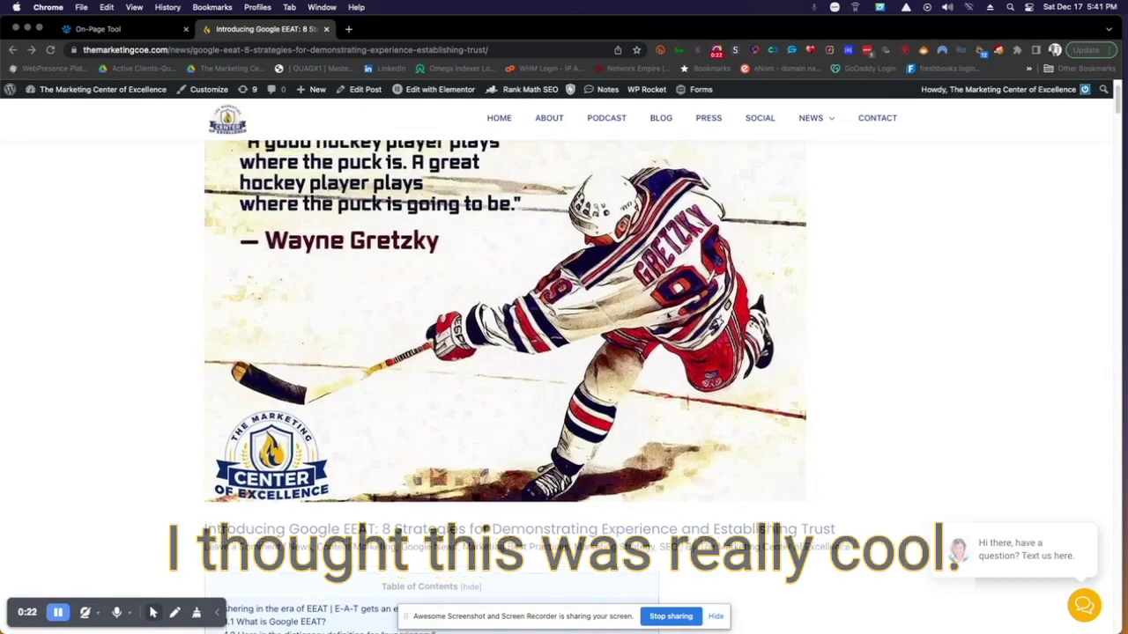
scroll(766, 355, "down", 1)
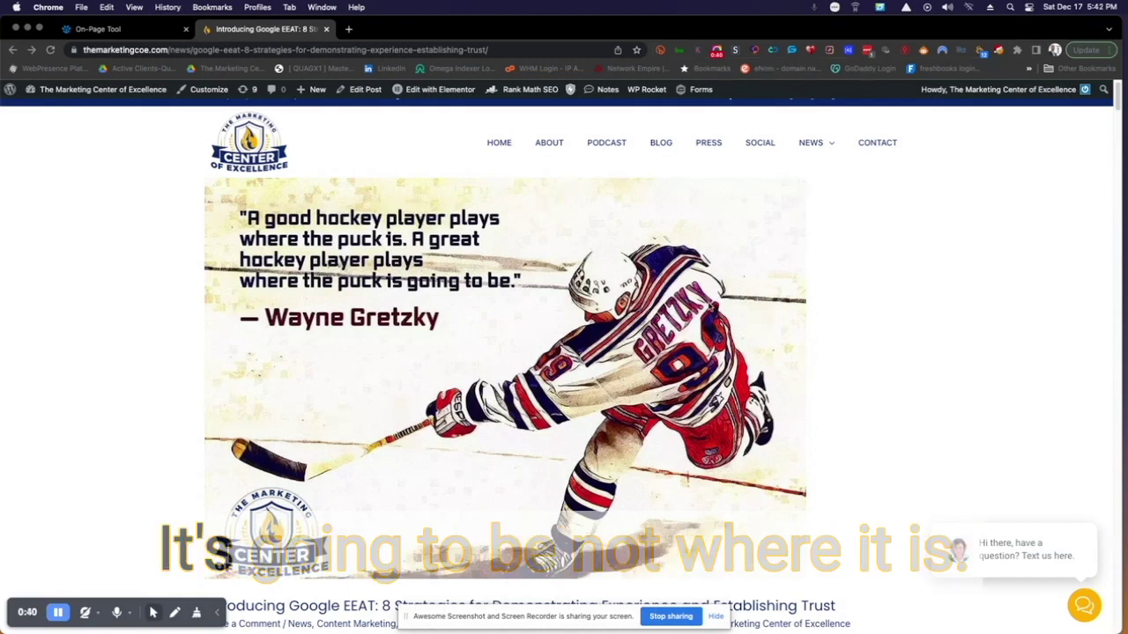
scroll(515, 351, "down", 3)
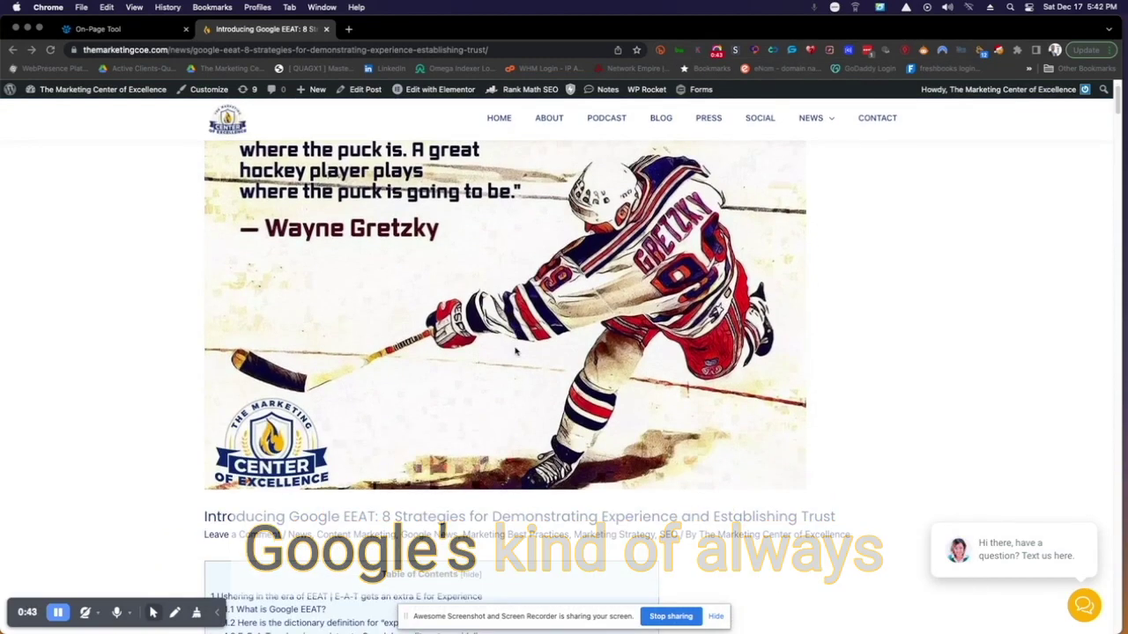
scroll(516, 351, "down", 4)
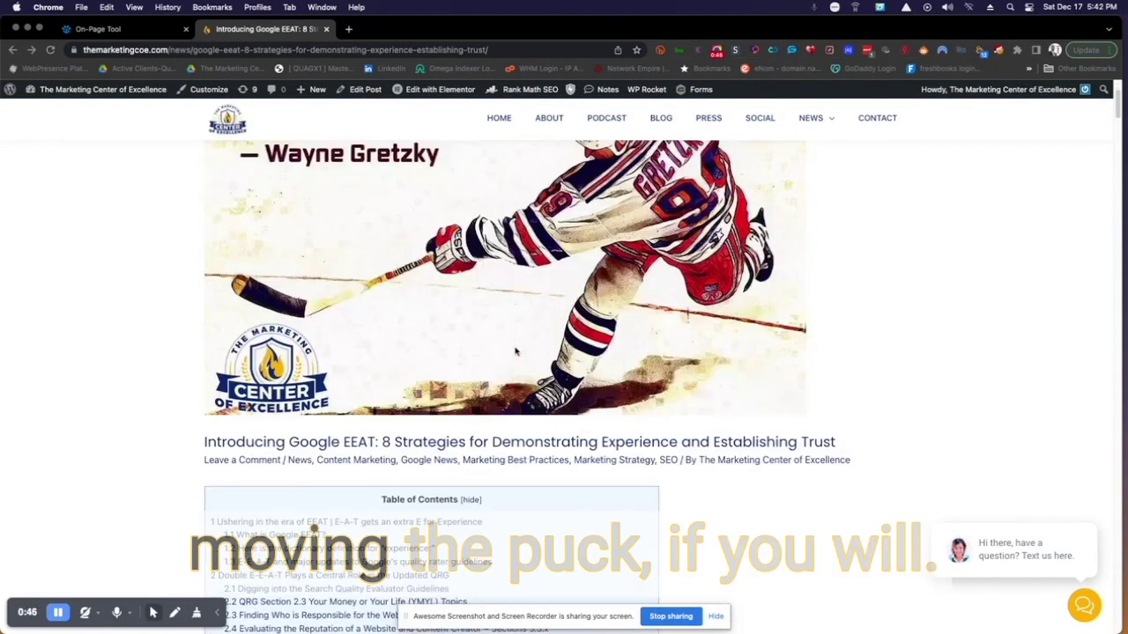
scroll(517, 353, "down", 3)
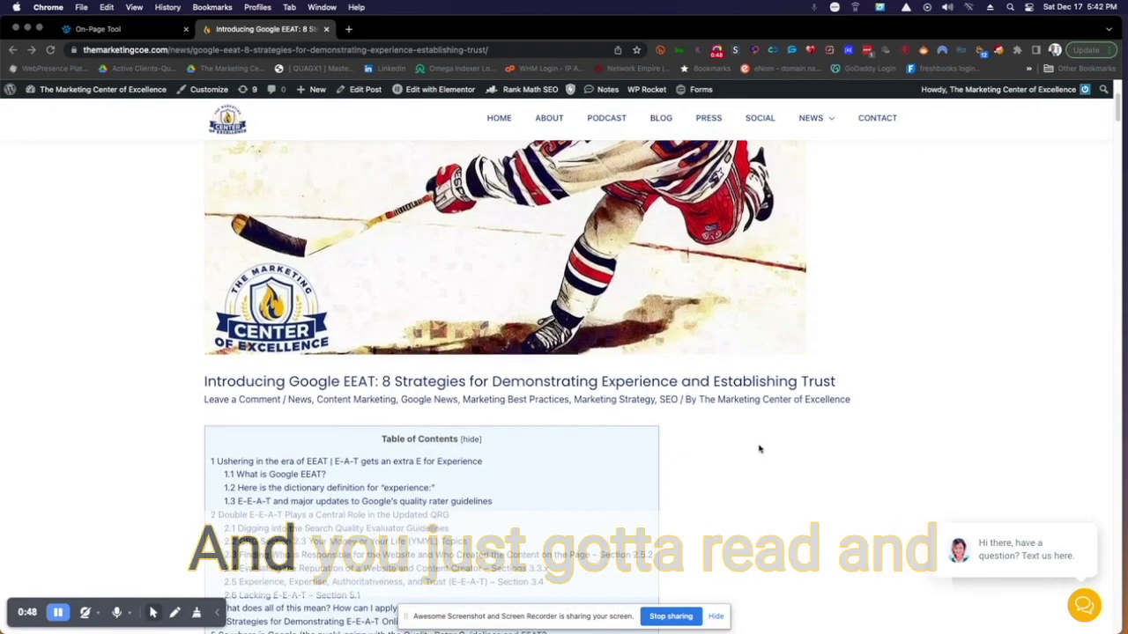
scroll(758, 449, "down", 3)
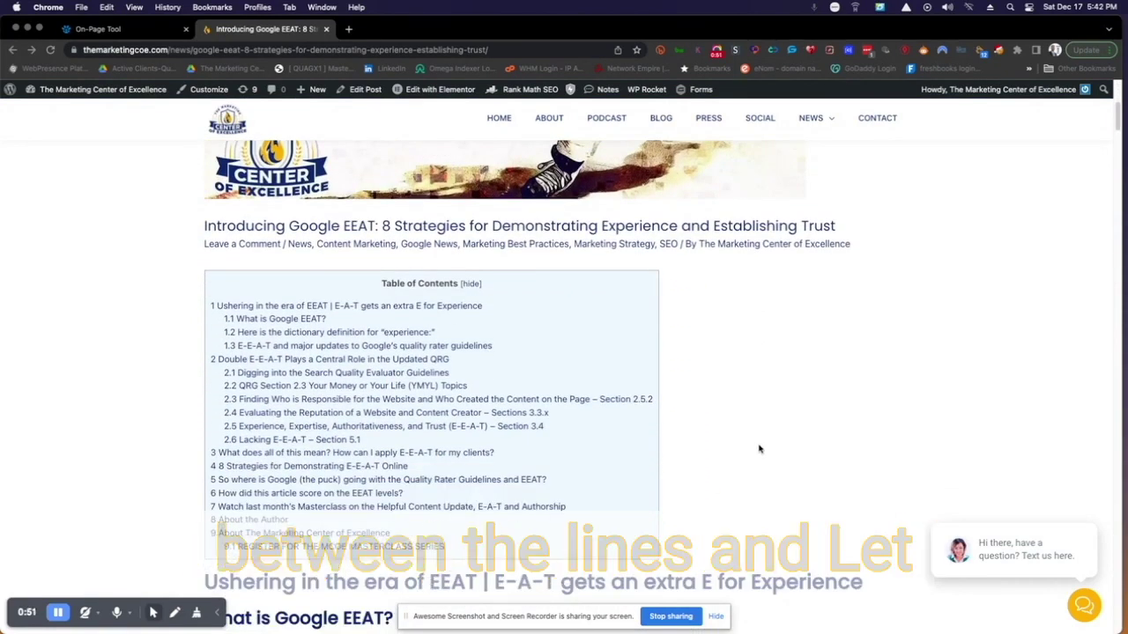
scroll(759, 450, "down", 1)
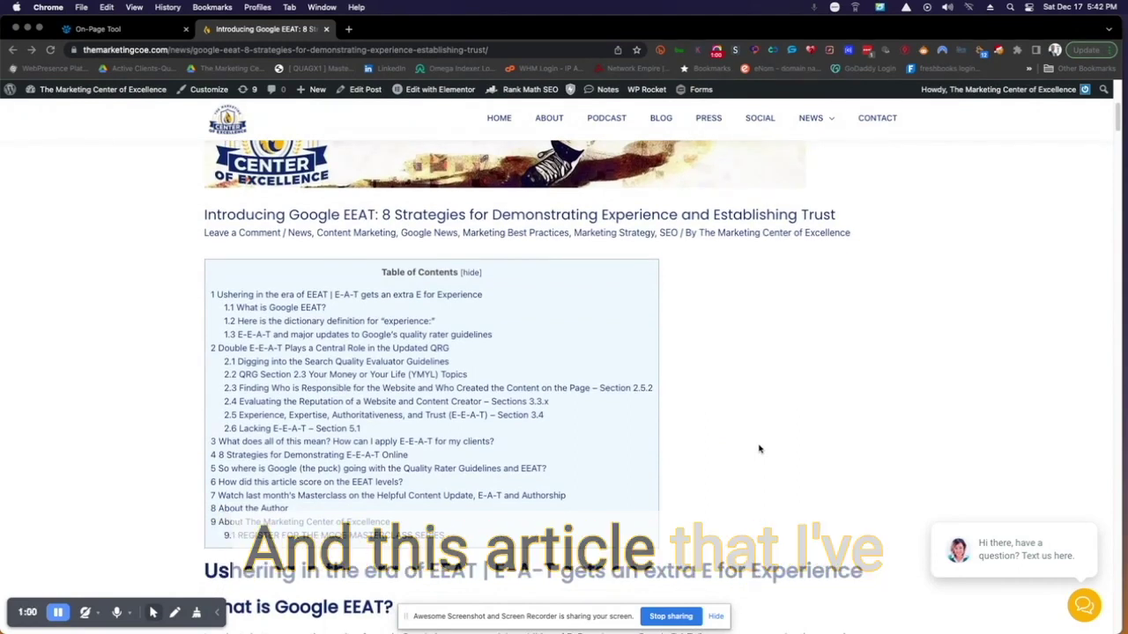
scroll(764, 455, "down", 1)
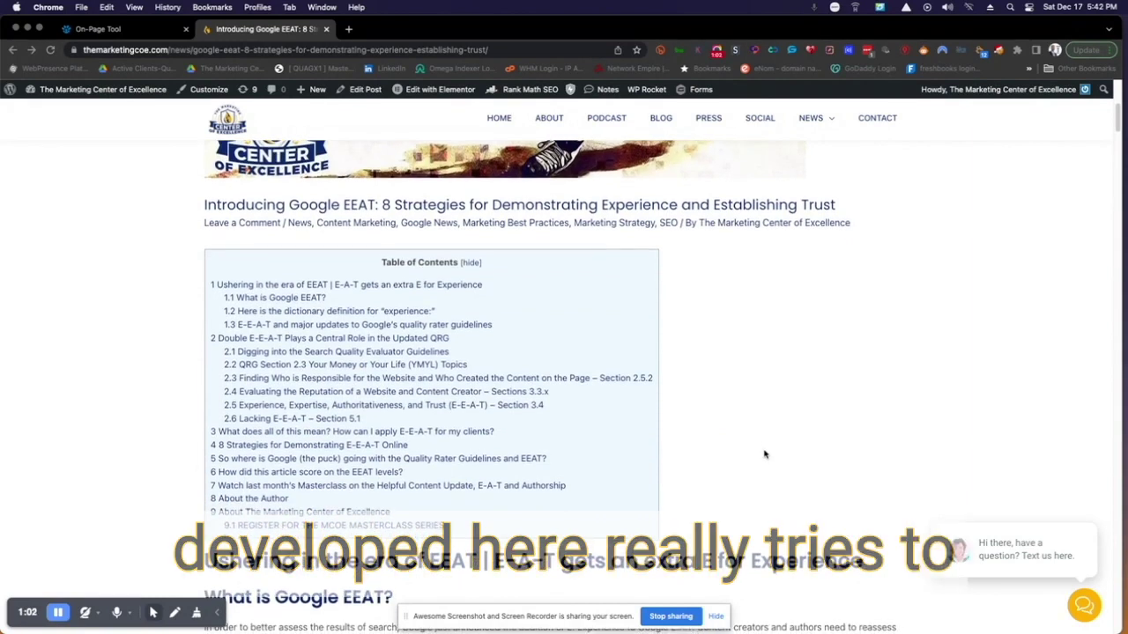
scroll(764, 384, "down", 1)
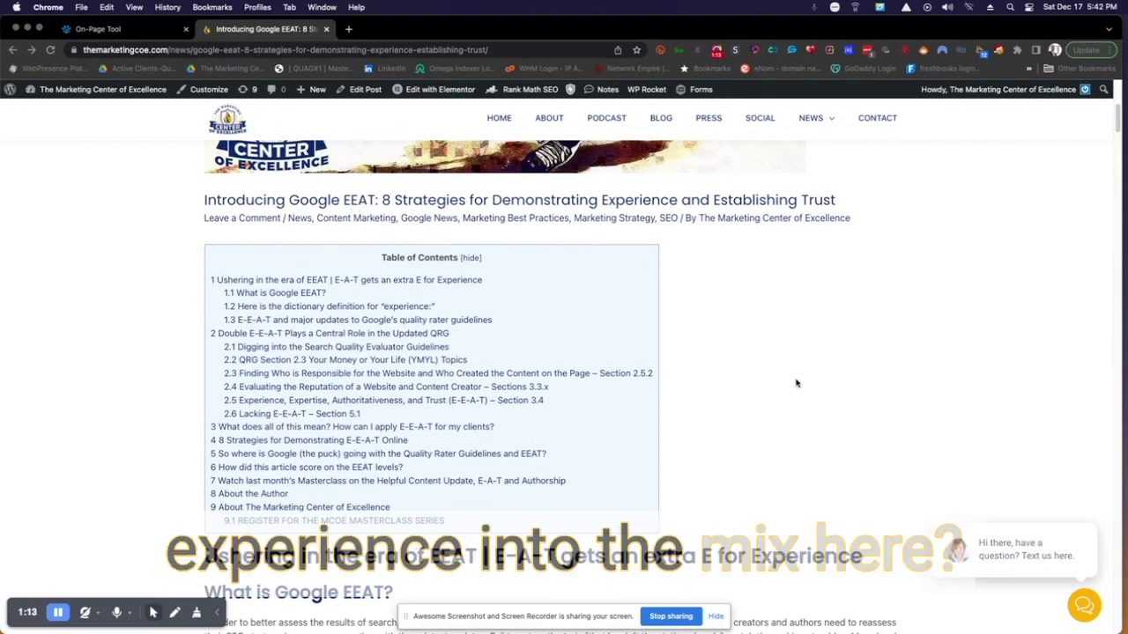
Skim the article's body from "What is Google EEAT?" through the quality rater chart to the testimonials and reputation section.
scroll(800, 393, "down", 10)
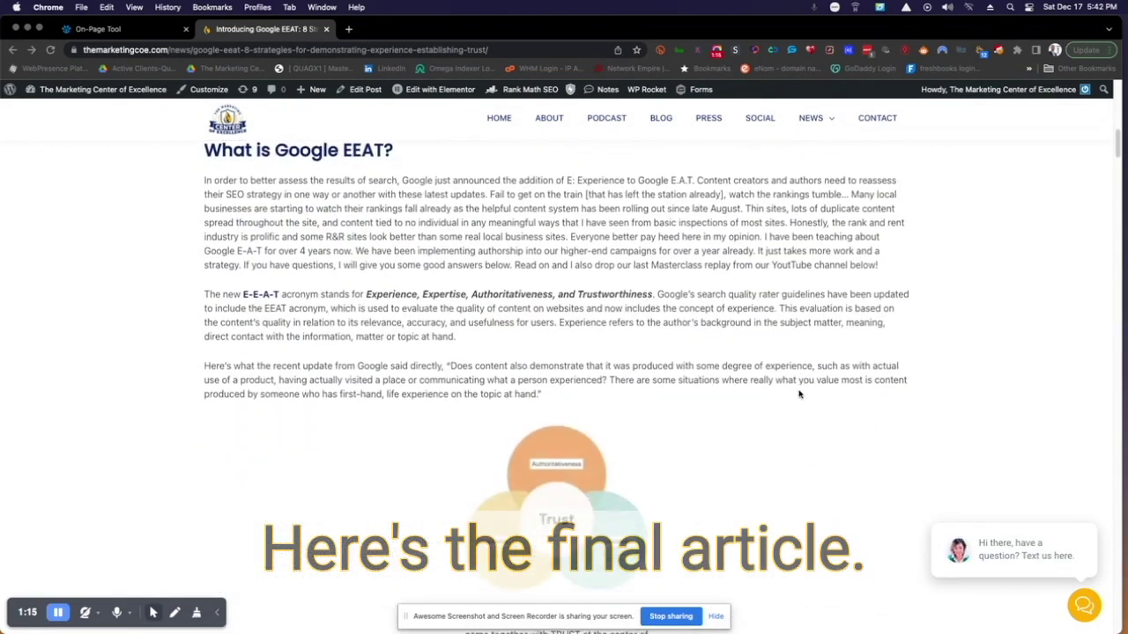
scroll(799, 394, "down", 6)
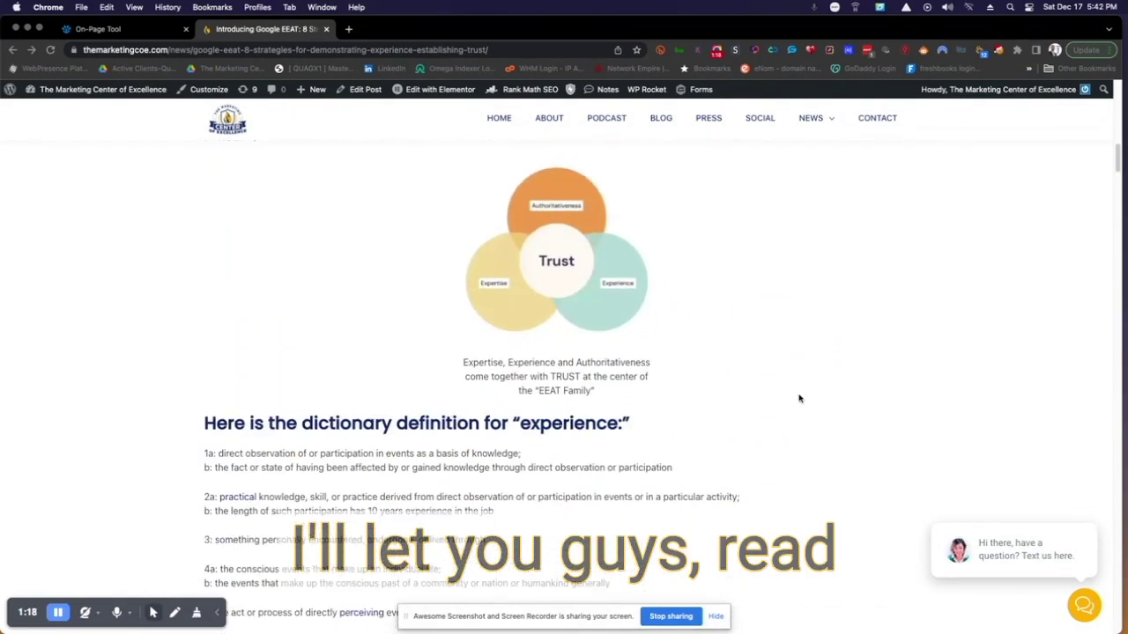
scroll(799, 399, "down", 20)
scroll(796, 397, "down", 18)
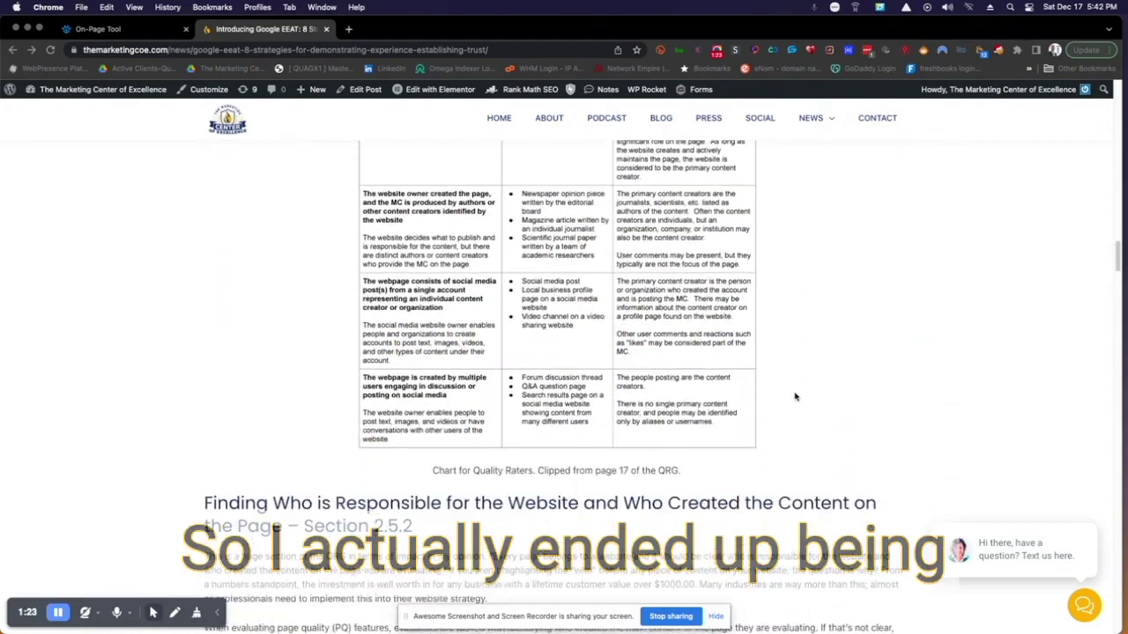
scroll(796, 397, "down", 10)
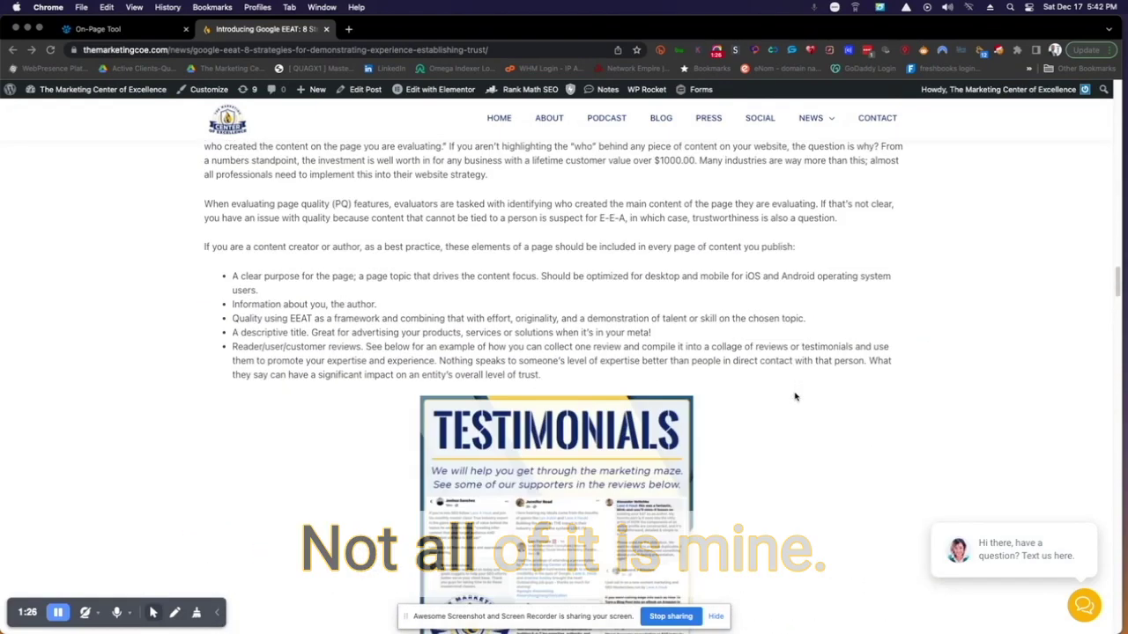
scroll(796, 397, "up", 20)
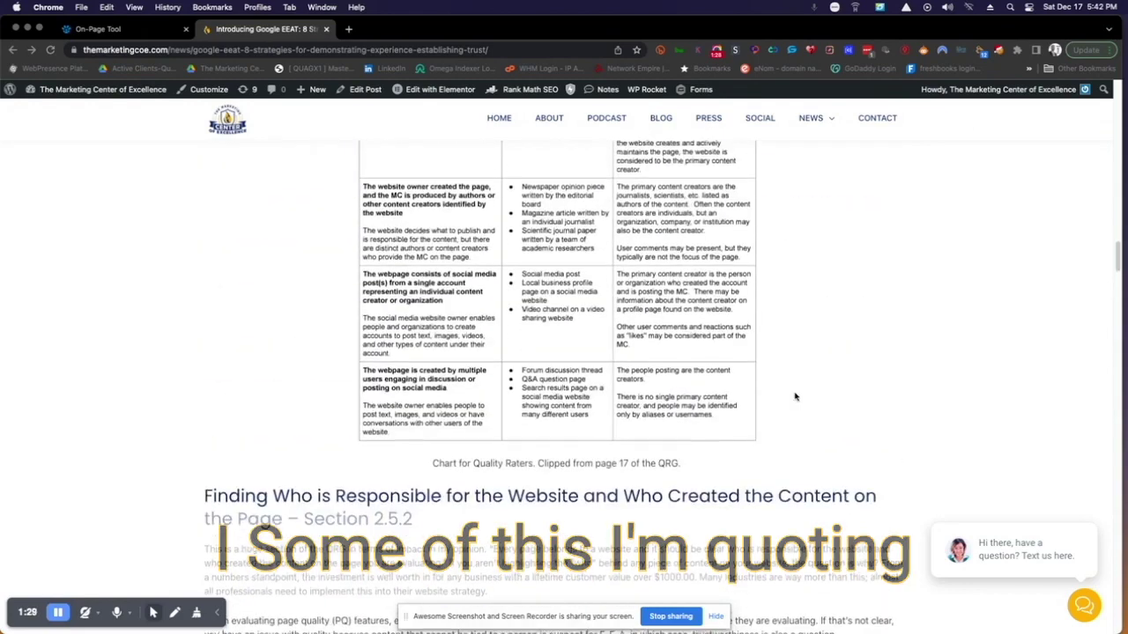
scroll(796, 398, "up", 2)
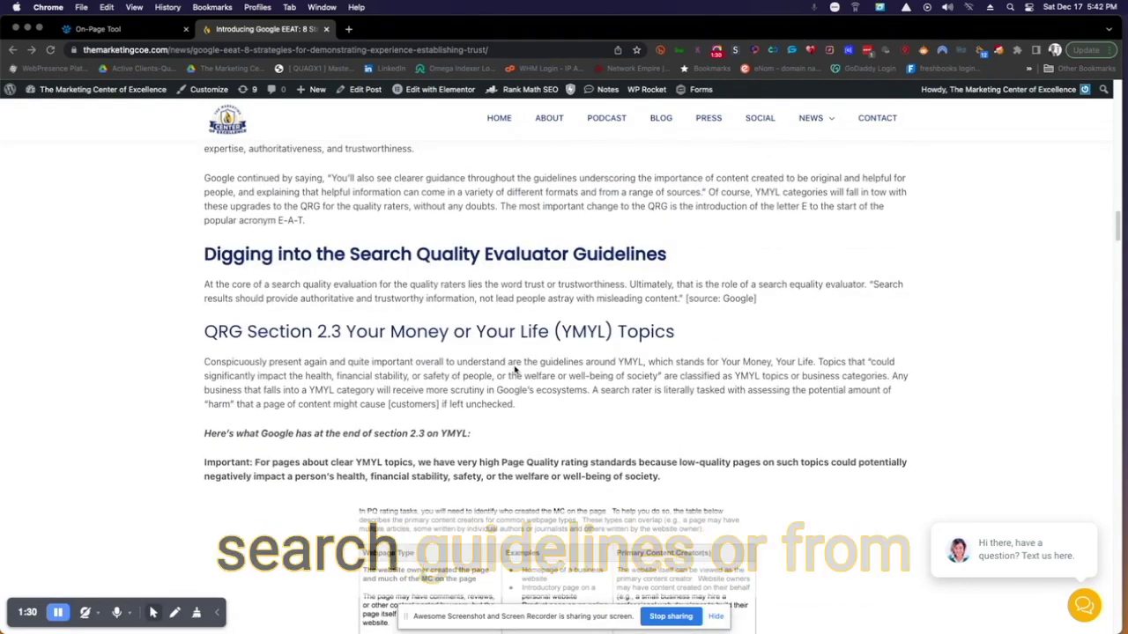
scroll(529, 388, "down", 15)
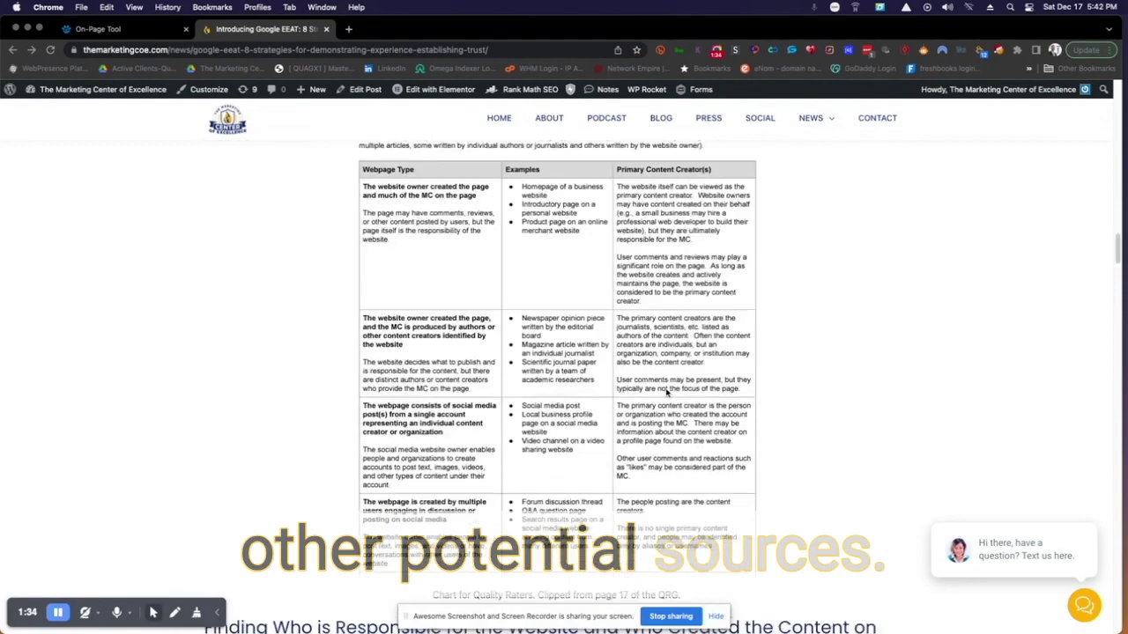
scroll(667, 394, "down", 20)
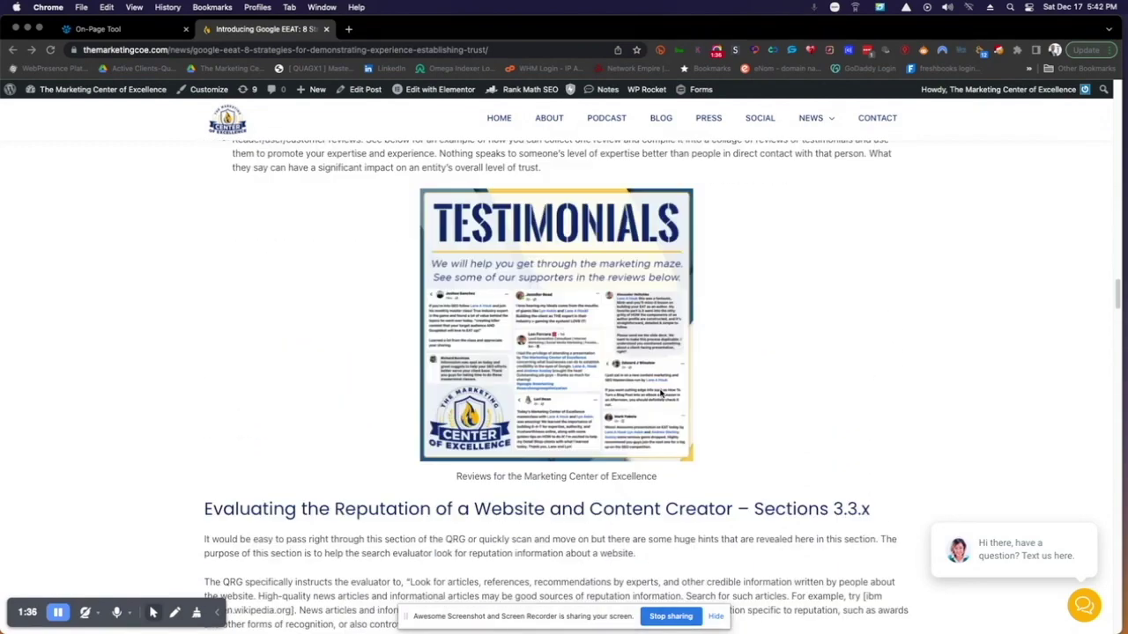
Read the article's E-E-A-T trust and Section 5.1 passages and its "8 Strategies for Demonstrating E-E-A-T Online" list.
scroll(661, 393, "down", 10)
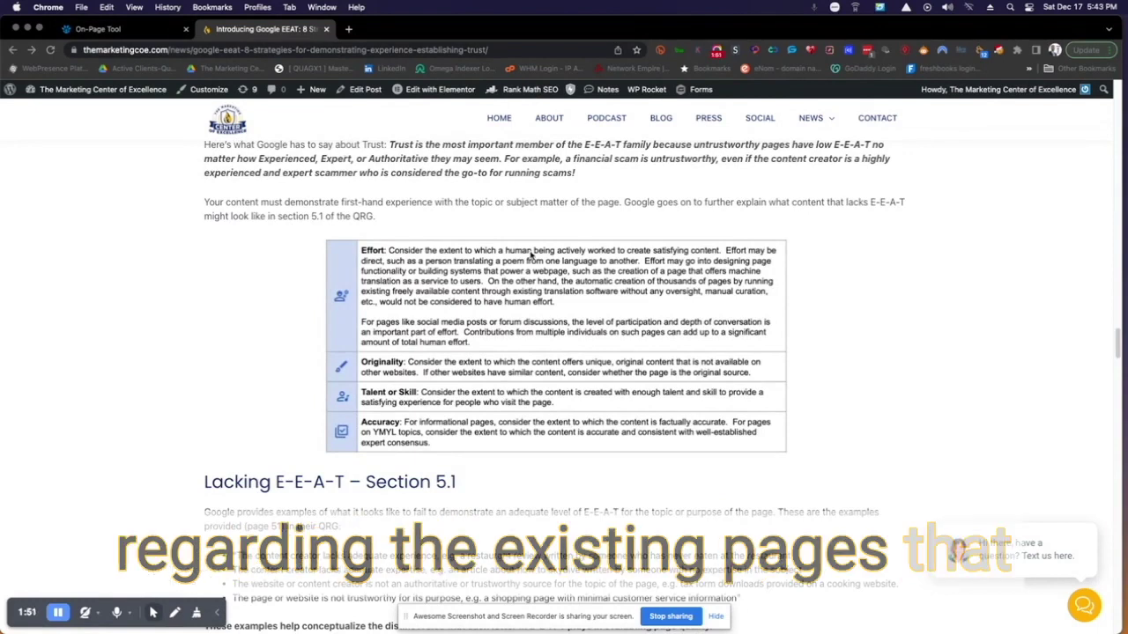
scroll(532, 254, "down", 5)
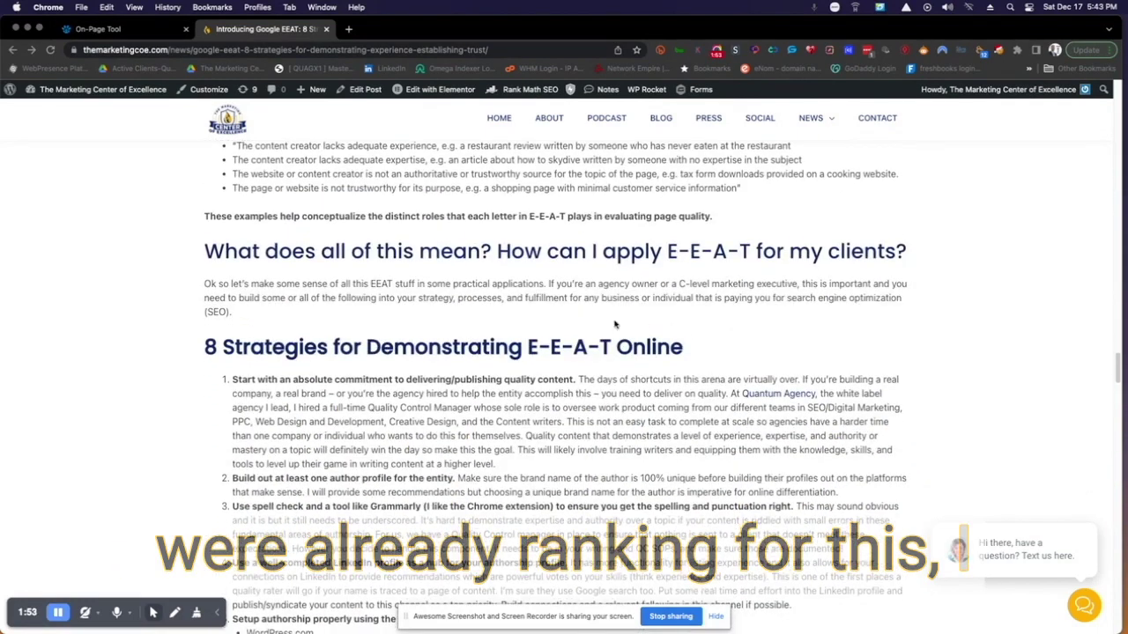
left_click_drag(685, 349, 278, 349)
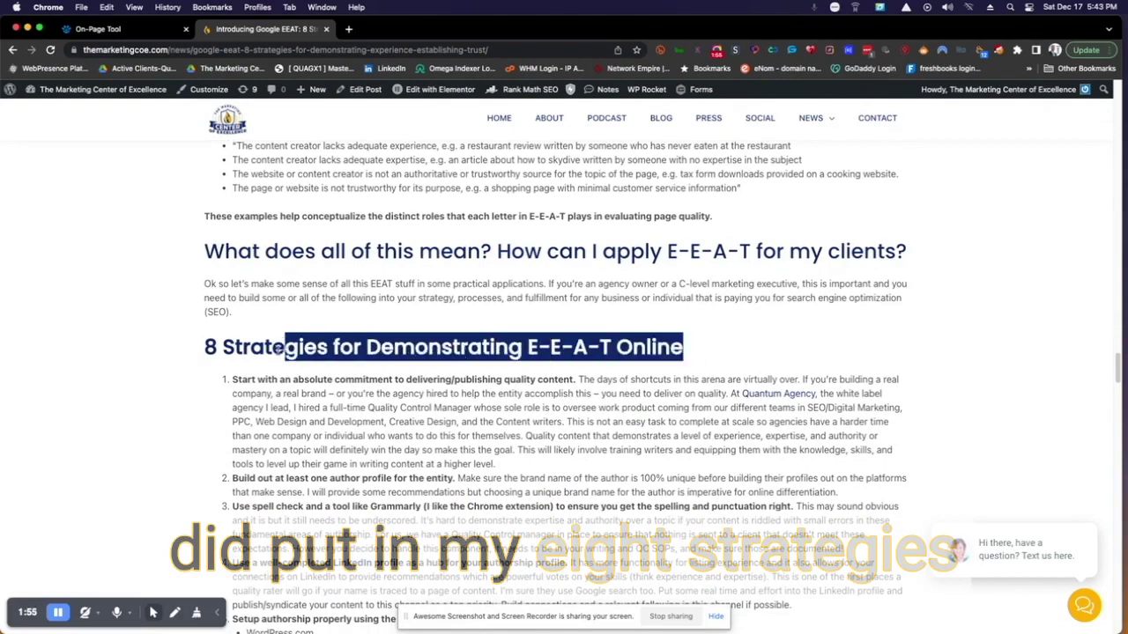
scroll(608, 418, "down", 3)
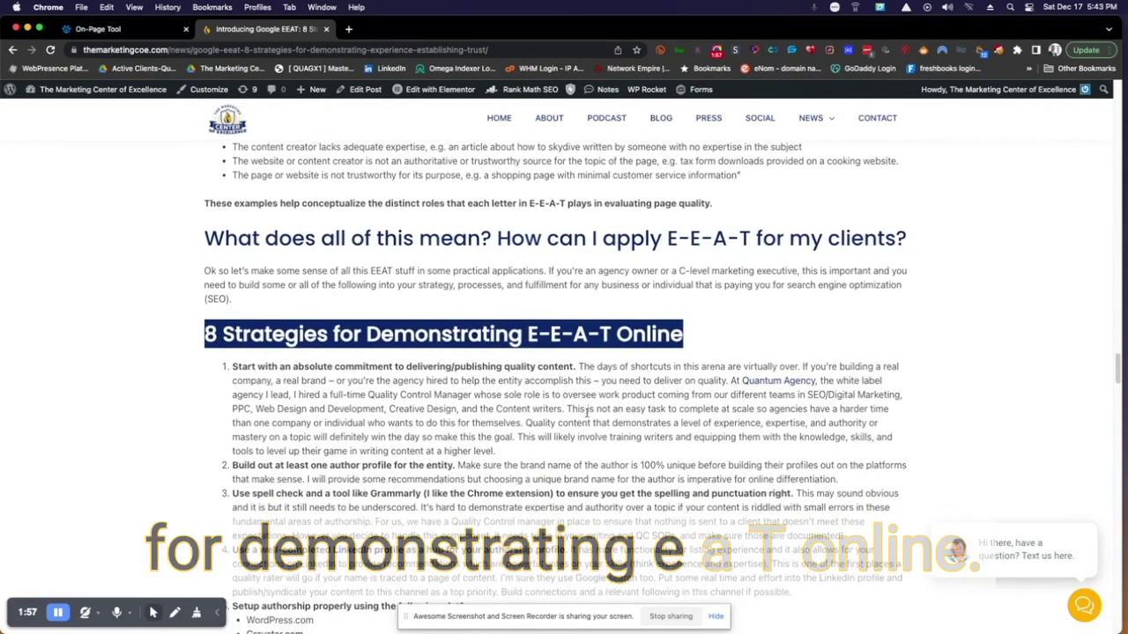
scroll(608, 418, "down", 3)
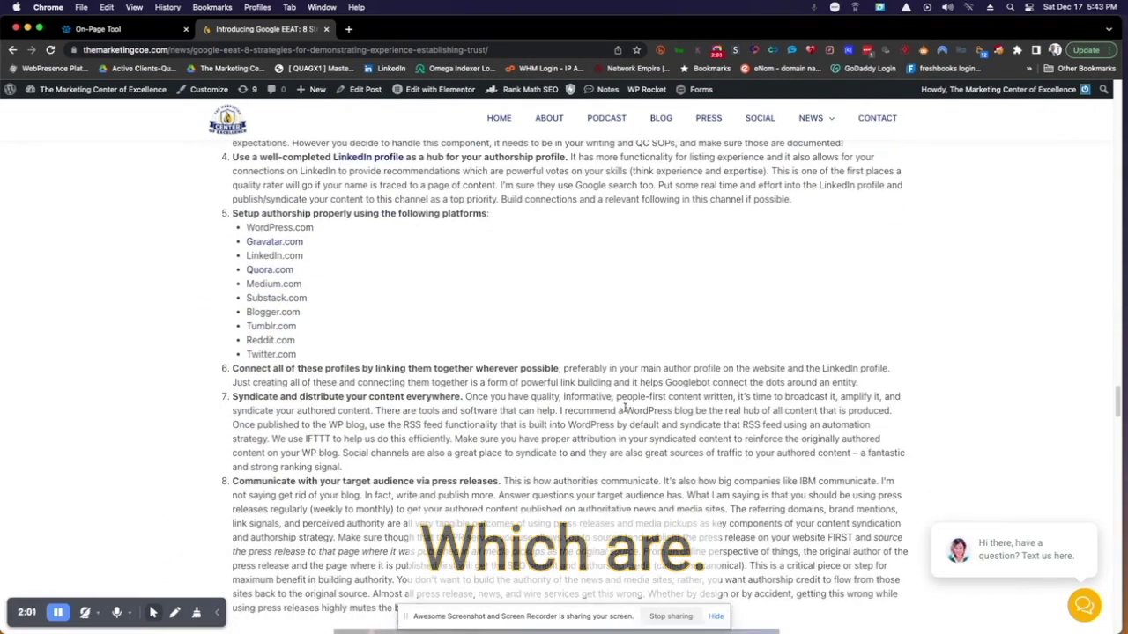
scroll(620, 402, "down", 3)
scroll(620, 402, "down", 1)
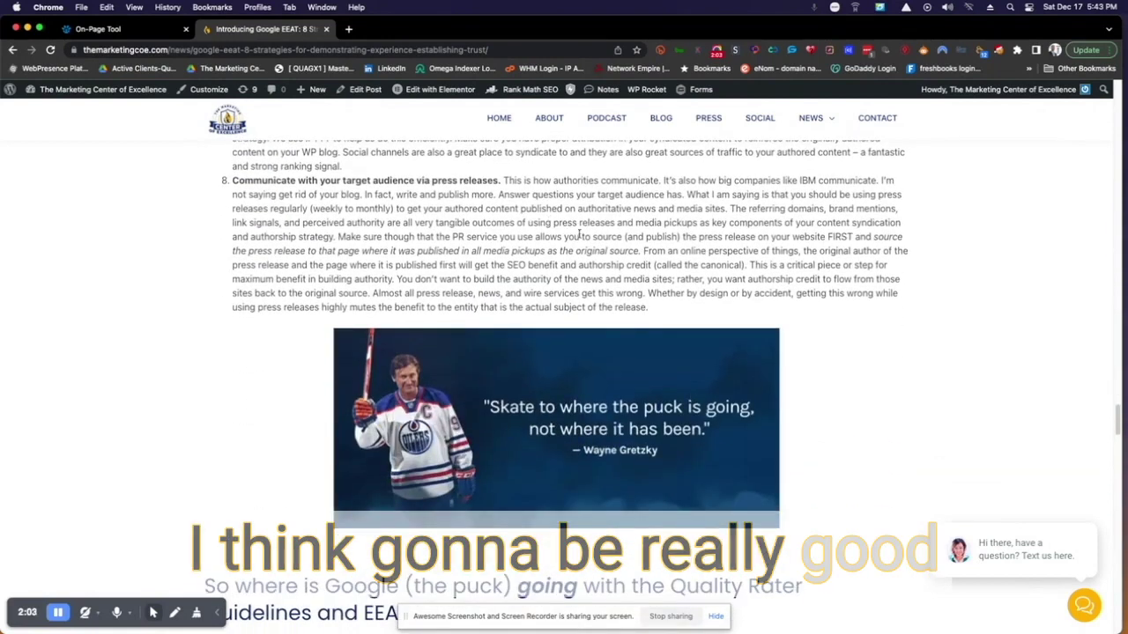
Skim the sections on where Google is going with EEAT and how the article scored, including the embedded On-Page screenshots.
scroll(828, 281, "down", 4)
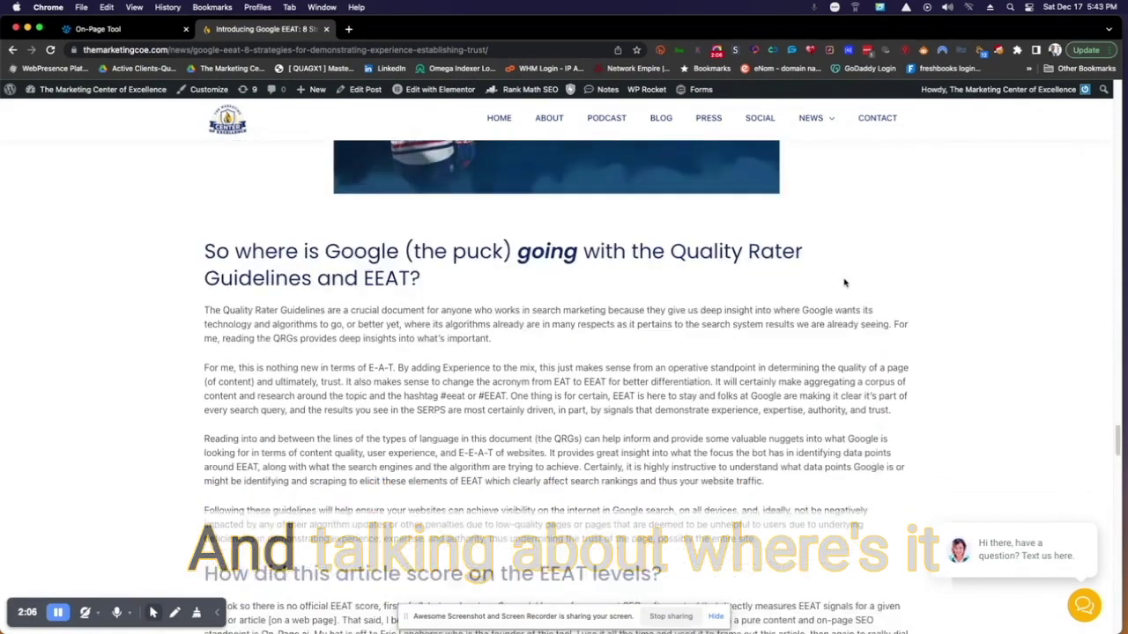
scroll(844, 283, "down", 2)
scroll(733, 248, "down", 1)
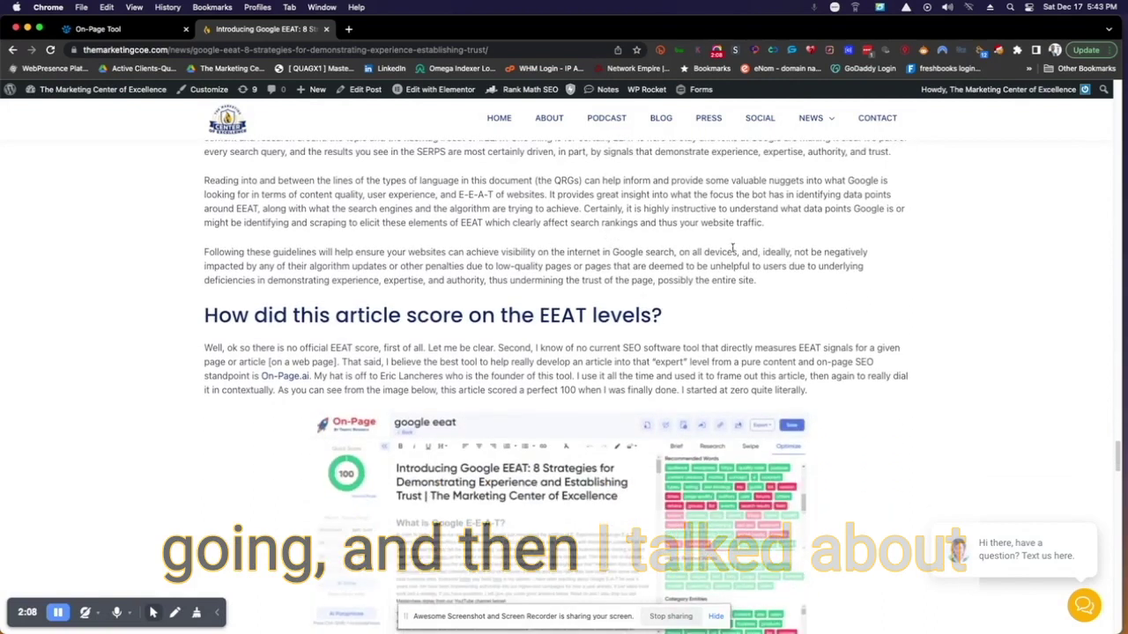
scroll(769, 325, "down", 2)
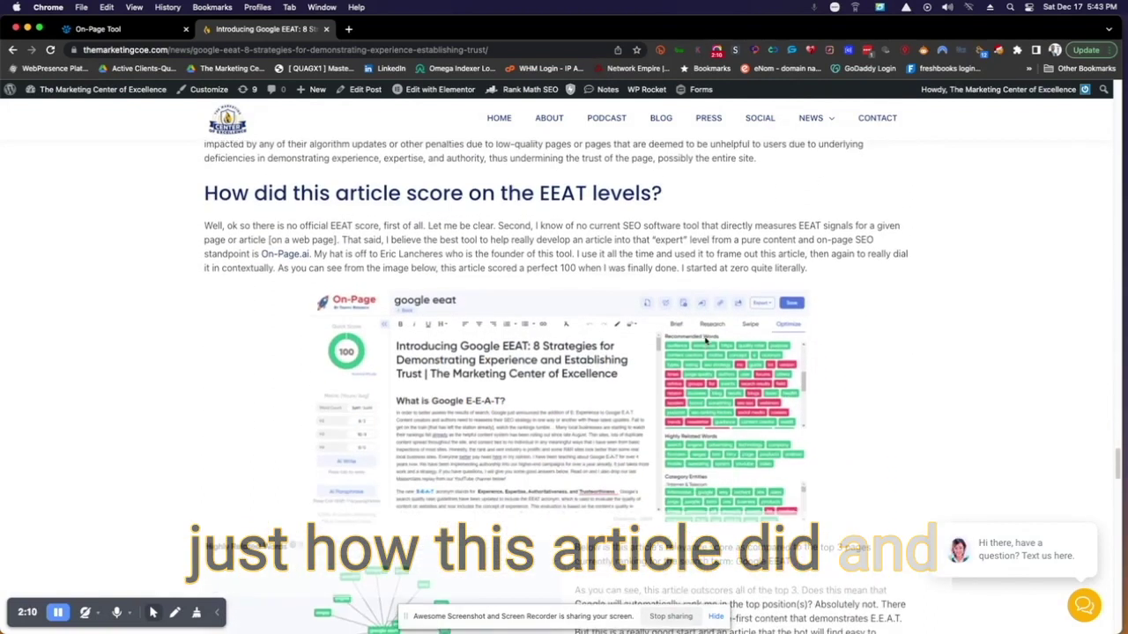
scroll(700, 347, "down", 1)
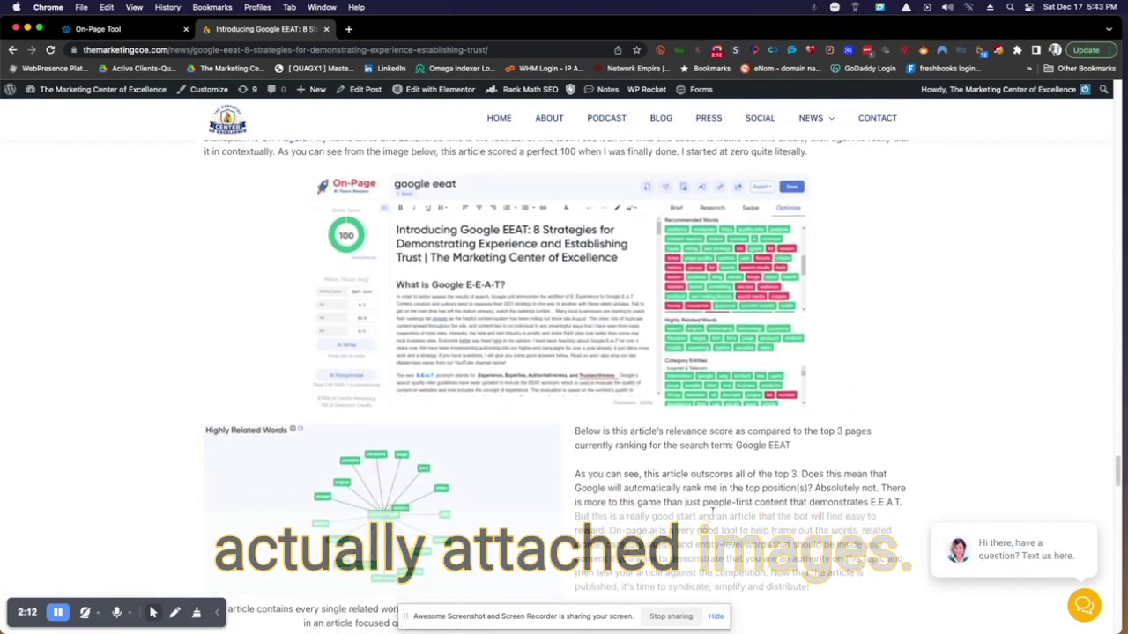
scroll(511, 334, "down", 1)
scroll(602, 453, "down", 2)
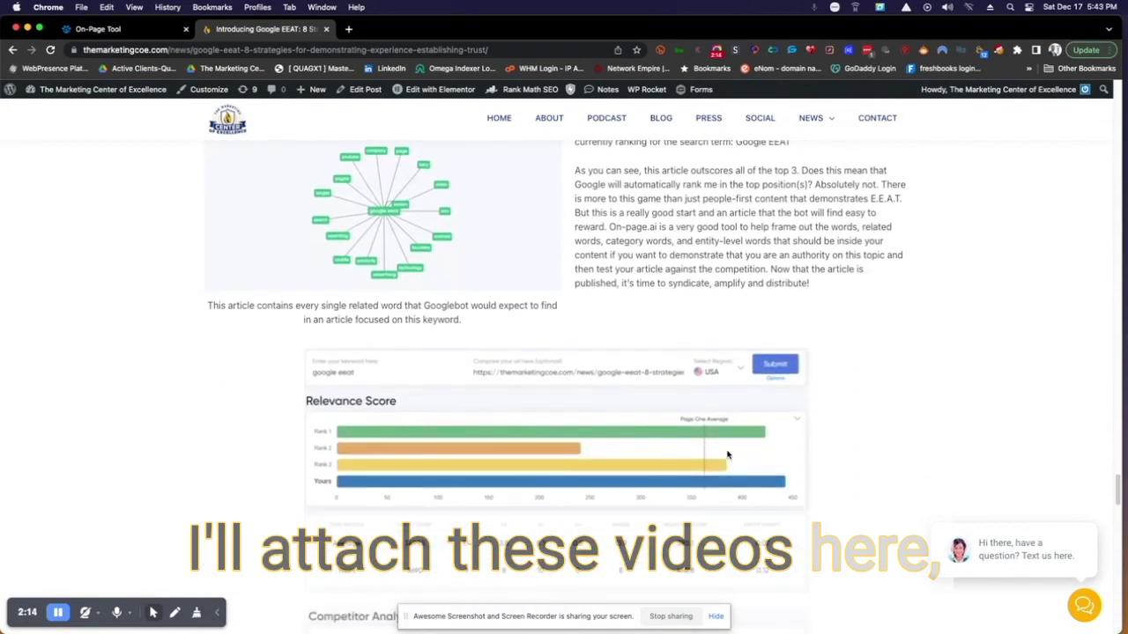
Examine the article's embedded Relevance Score chart, page metrics and Competitor Analysis grid against the top 10 pages.
scroll(727, 453, "down", 2)
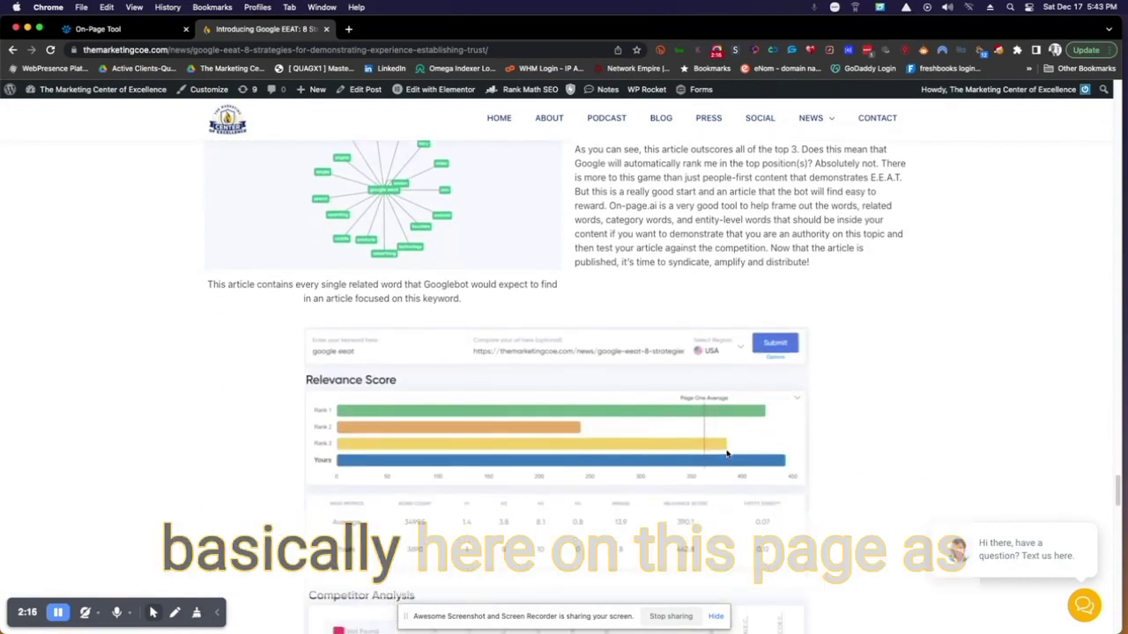
scroll(727, 453, "down", 2)
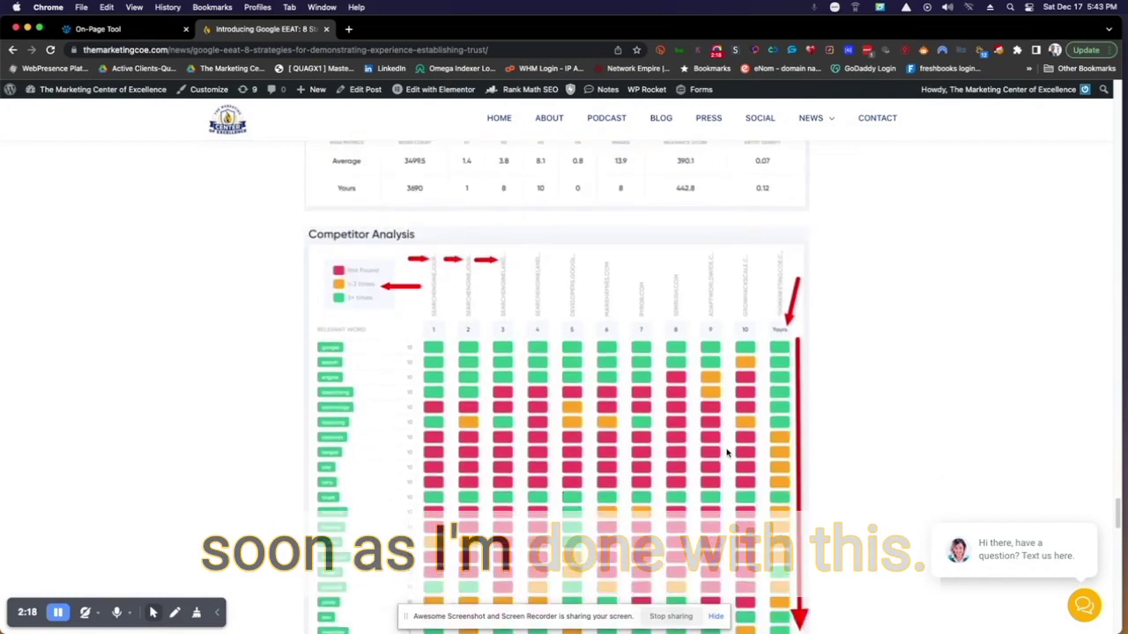
scroll(727, 454, "down", 2)
scroll(727, 451, "up", 4)
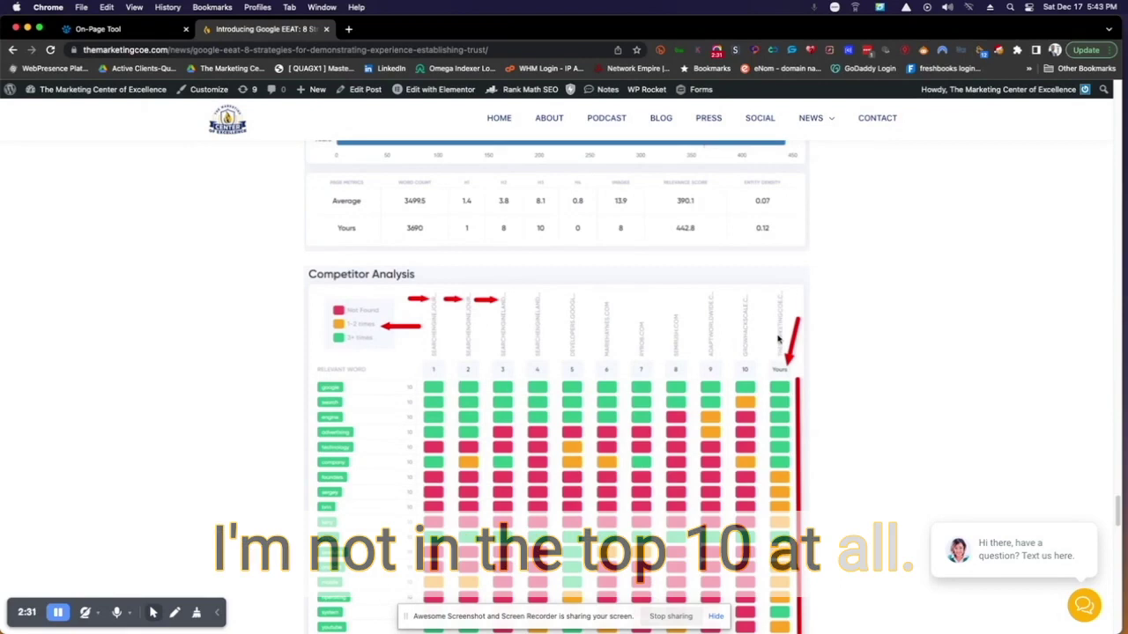
scroll(675, 337, "up", 2)
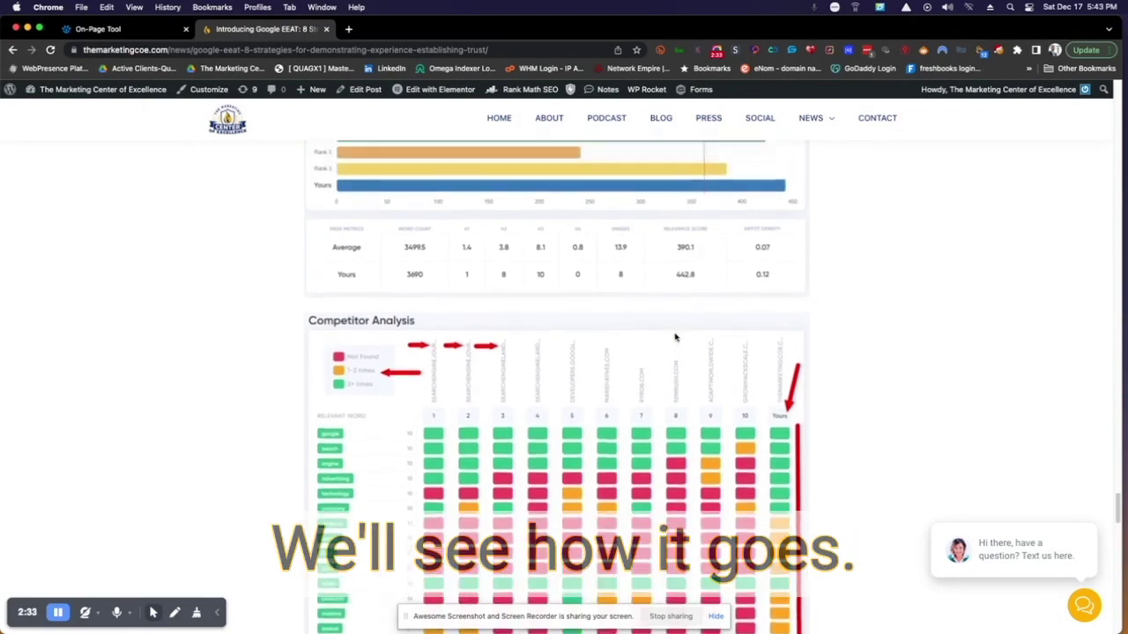
scroll(675, 338, "up", 4)
scroll(675, 338, "down", 2)
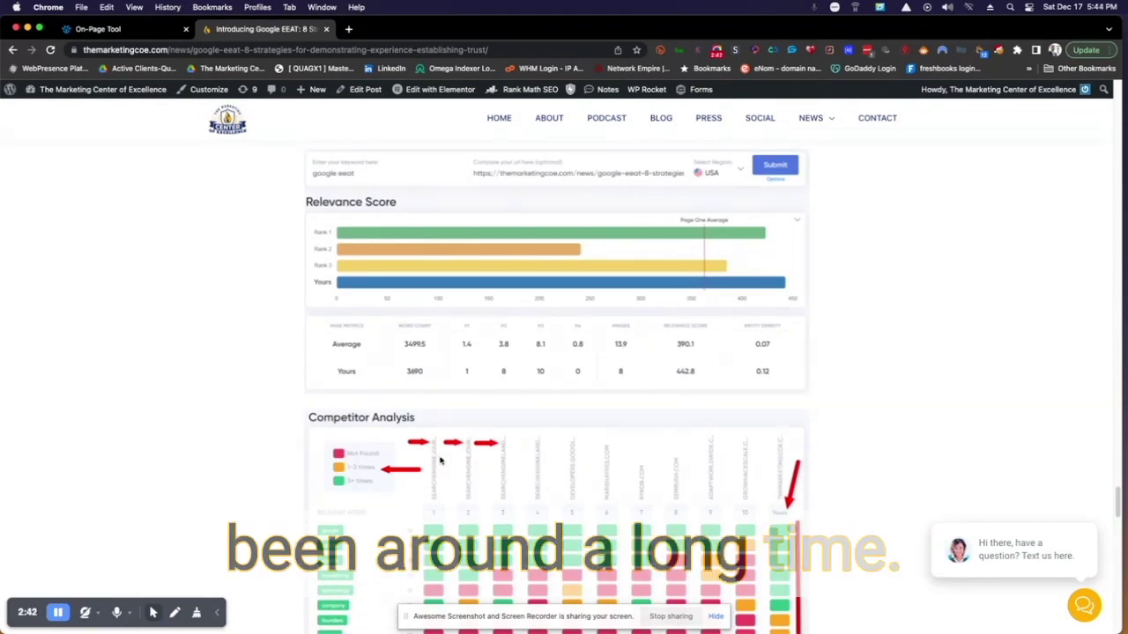
scroll(715, 485, "down", 1)
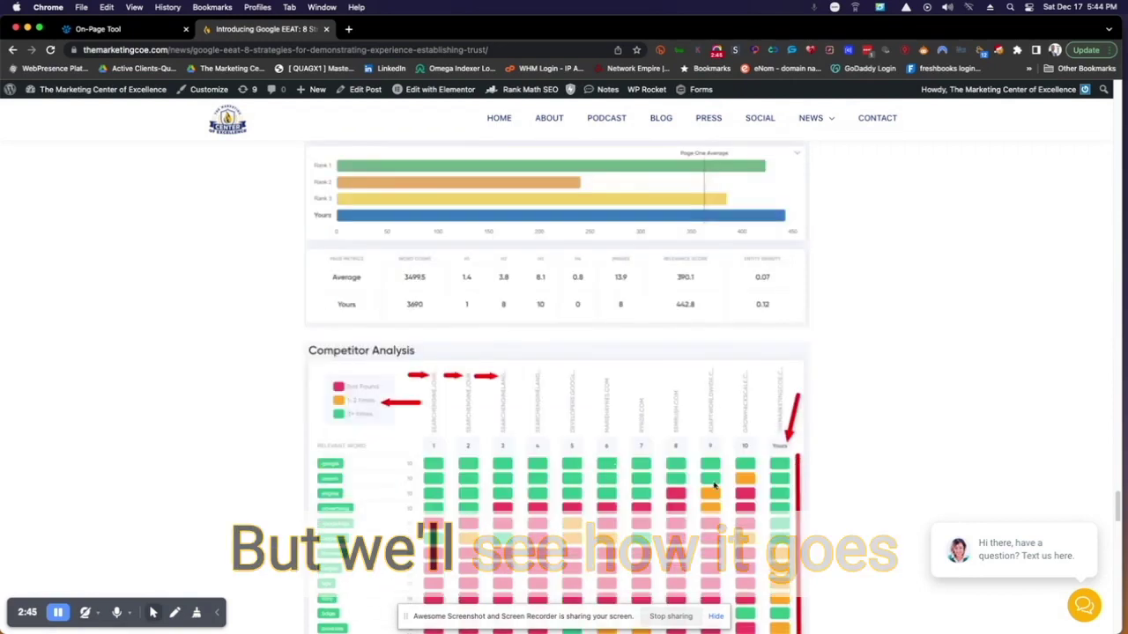
Look over the end of the article, from the feedback quote to the Masterclass video and About the Author section.
scroll(575, 420, "down", 7)
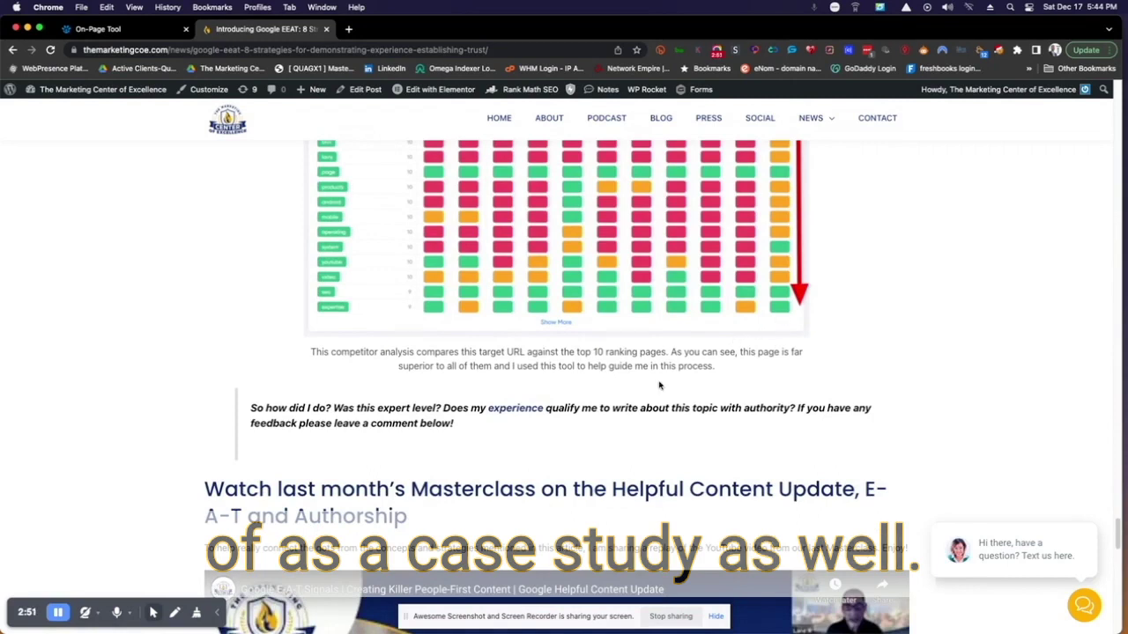
scroll(542, 413, "down", 4)
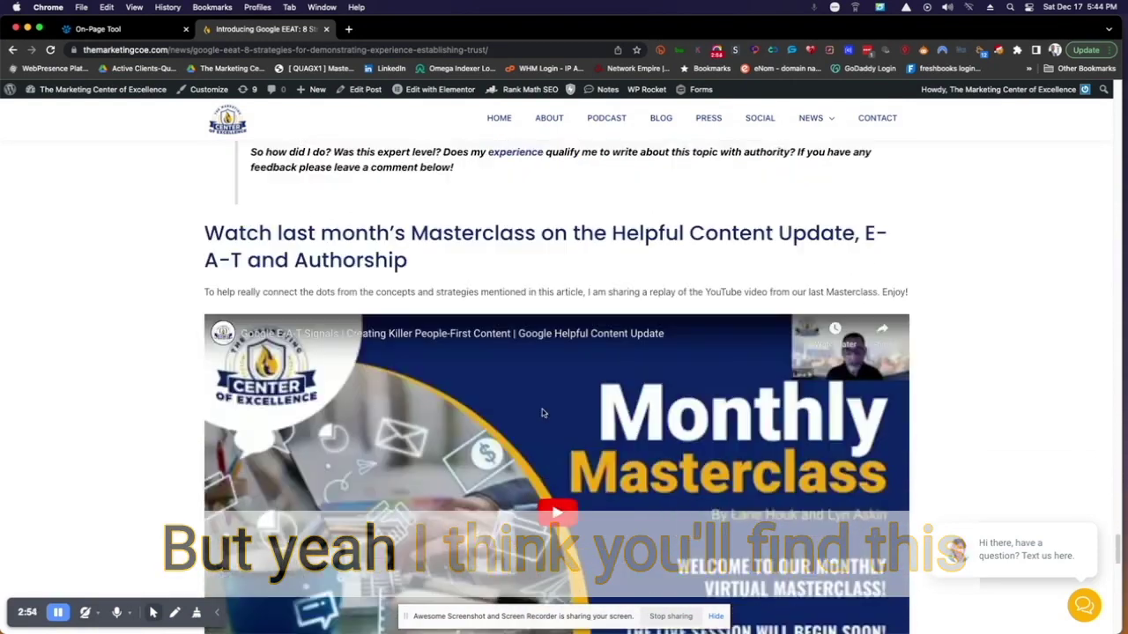
scroll(543, 413, "down", 5)
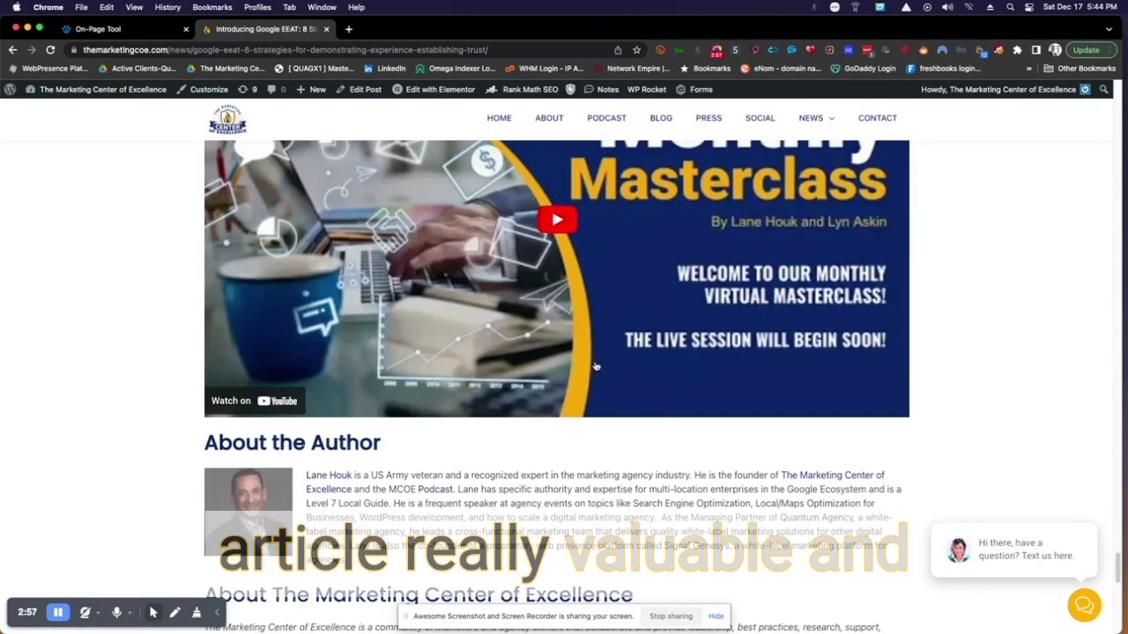
Switch to the On-Page Tool report and check the compared article URL, the relevance scores and both word counts.
key("ctrl+shift+Tab")
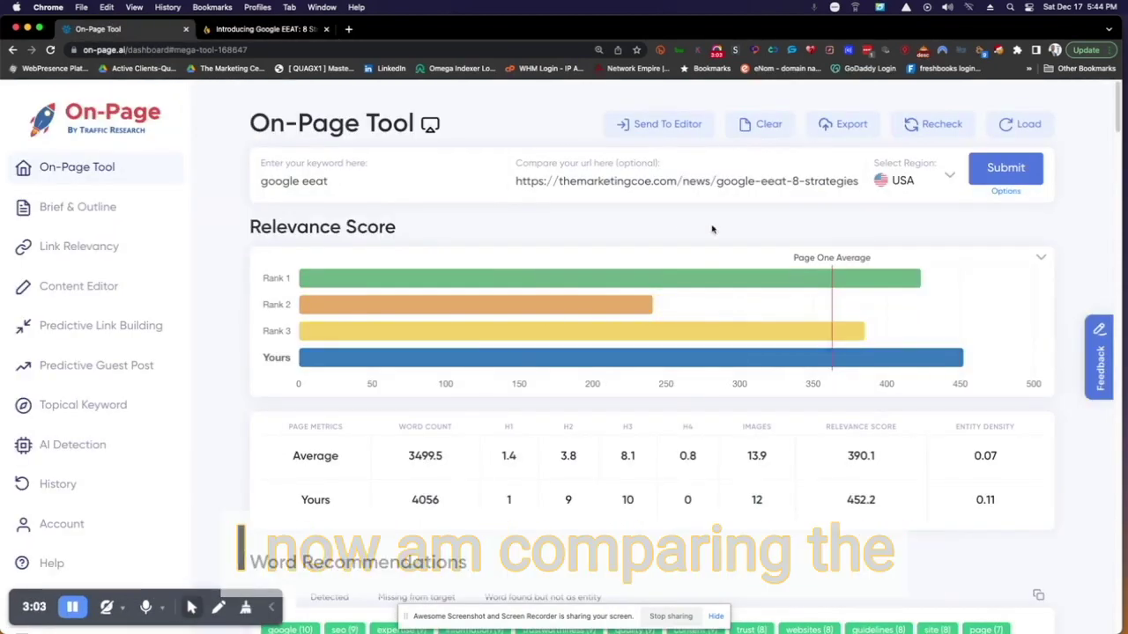
left_click_drag(518, 180, 859, 185)
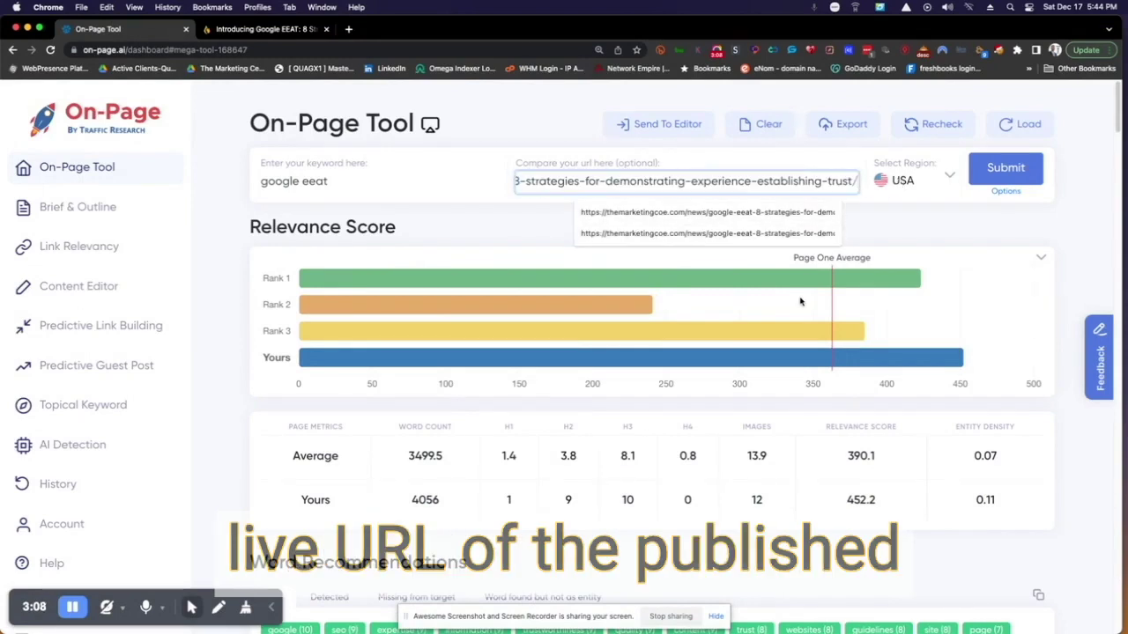
left_click(467, 249)
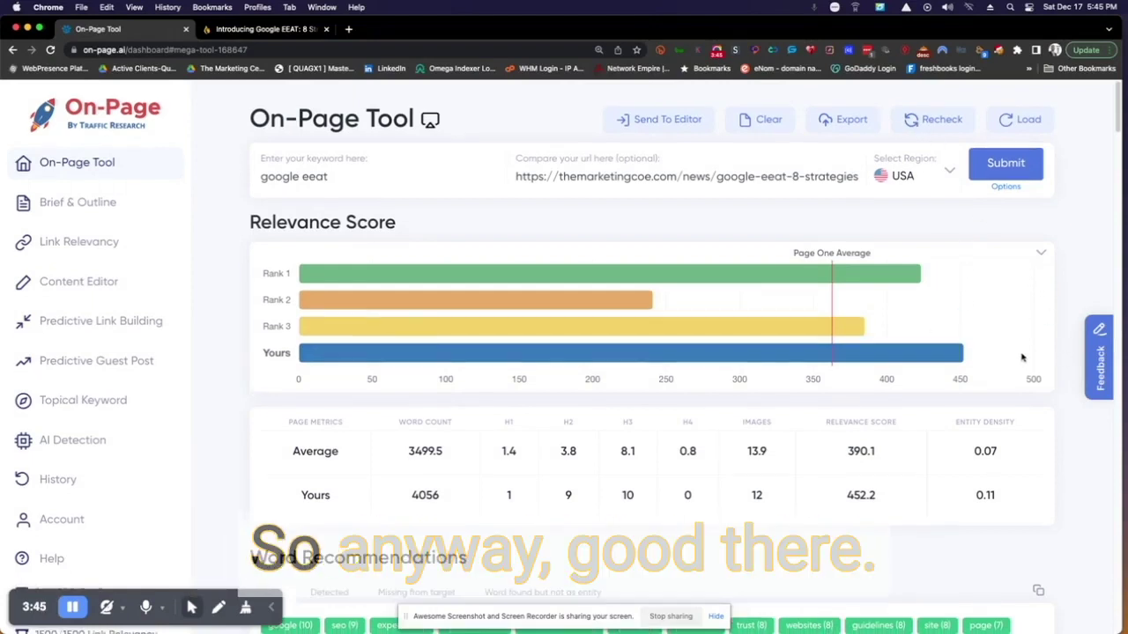
scroll(1022, 358, "down", 1)
double_click(425, 476)
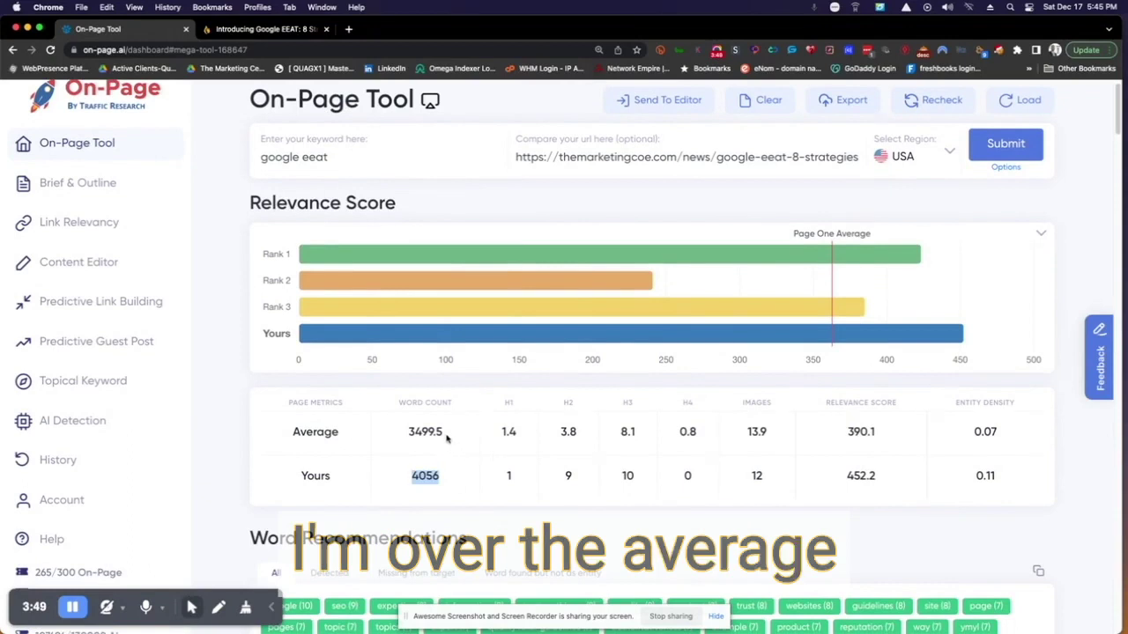
double_click(427, 431)
Review the report's Word Recommendations, checking back against the text of the published article.
scroll(898, 463, "down", 6)
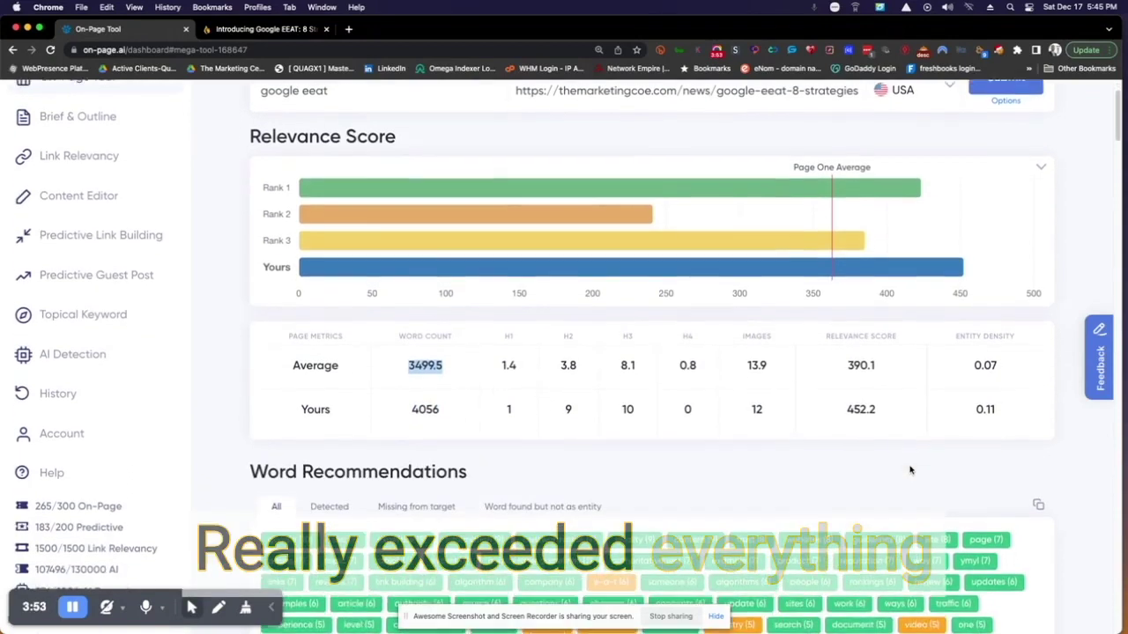
scroll(896, 464, "down", 1)
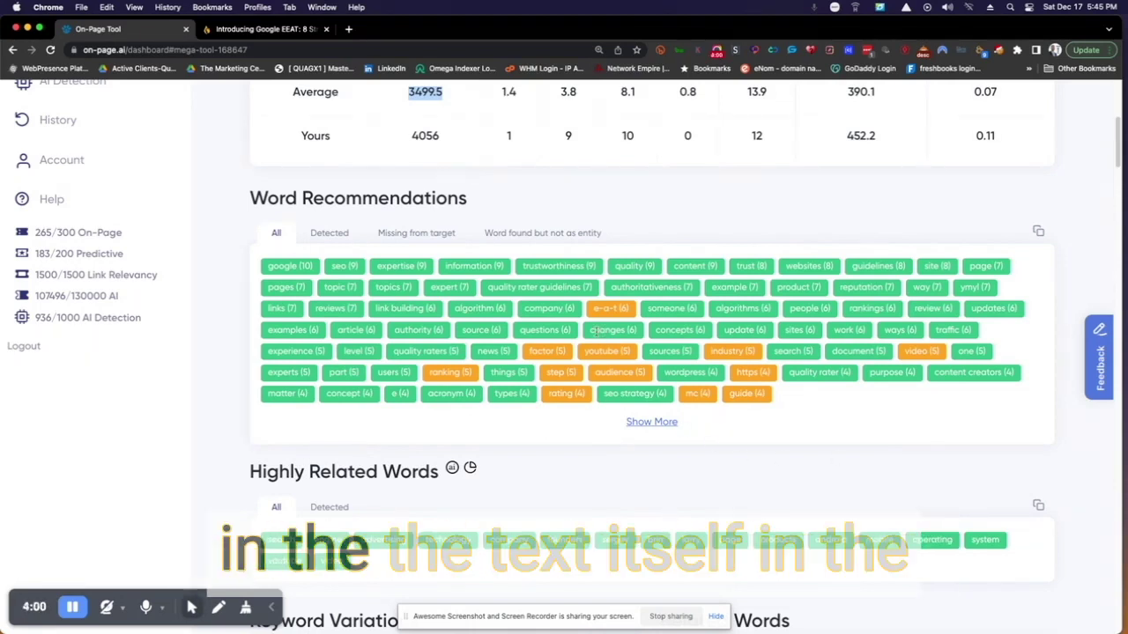
left_click(265, 29)
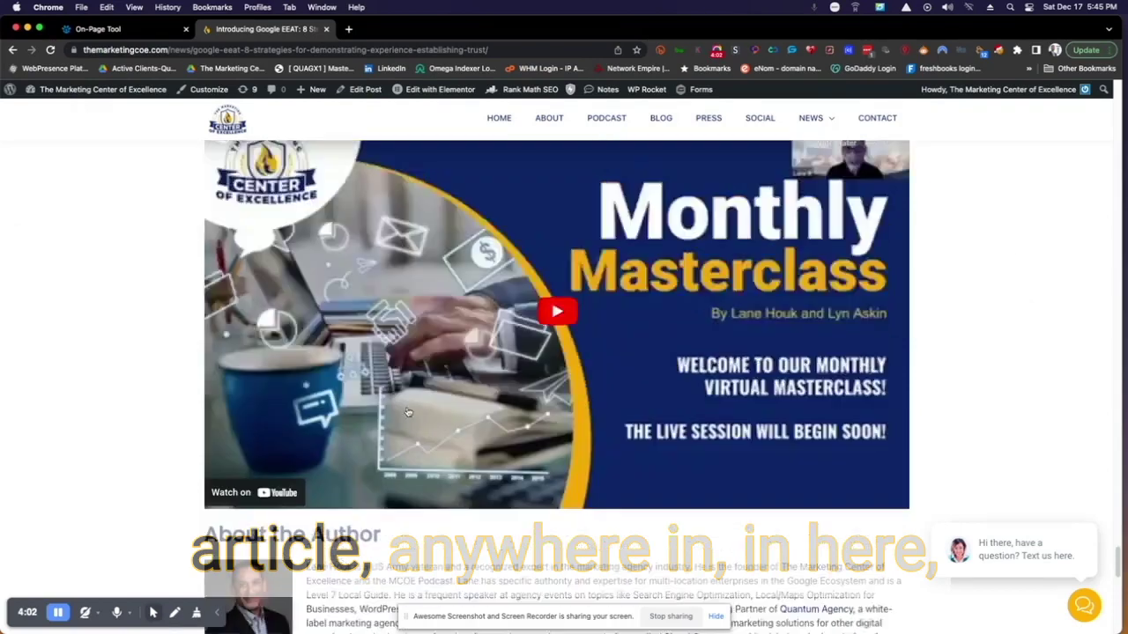
scroll(524, 393, "down", 15)
scroll(524, 393, "up", 5)
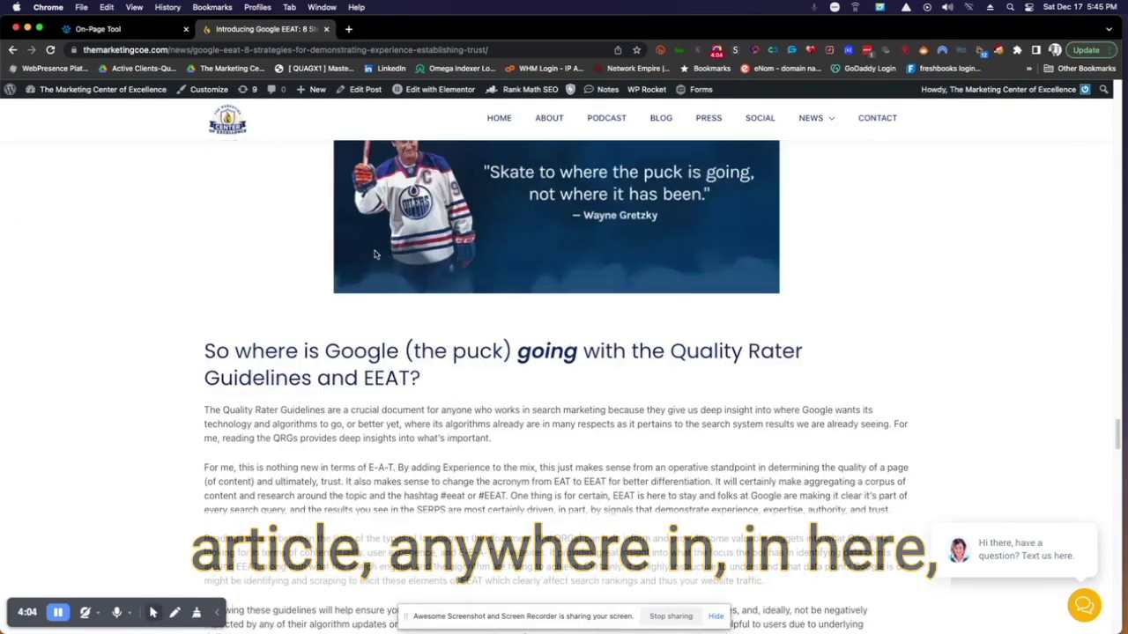
left_click(106, 29)
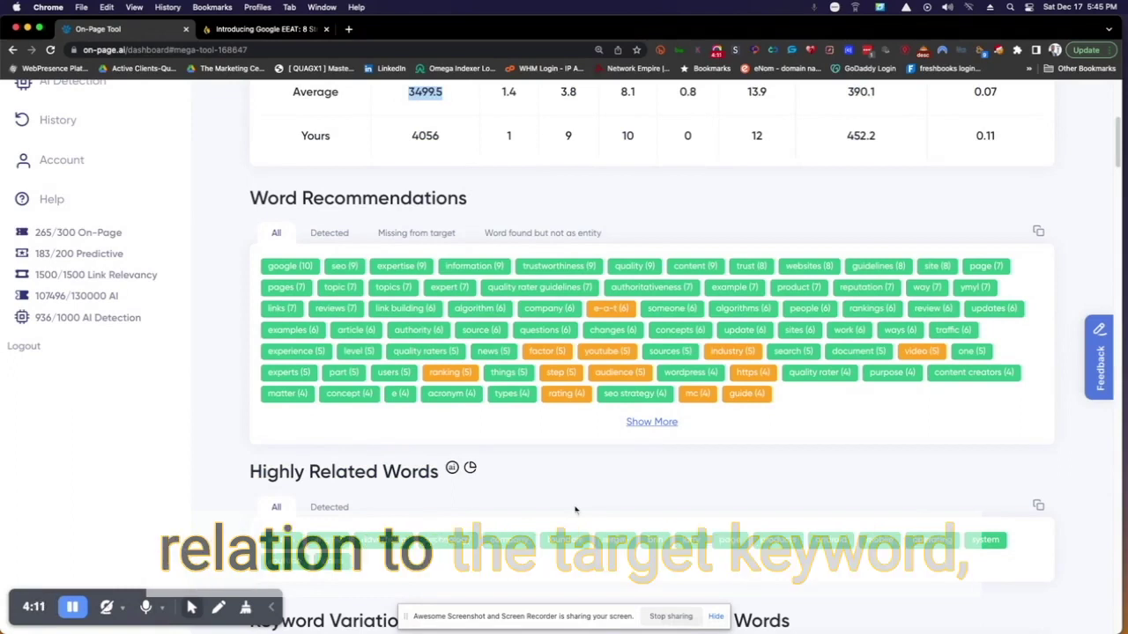
Check the report's target keyword, then review its Keyword Variations, Related Words and Over-Optimization Protection results, including the styling flags.
scroll(575, 509, "up", 8)
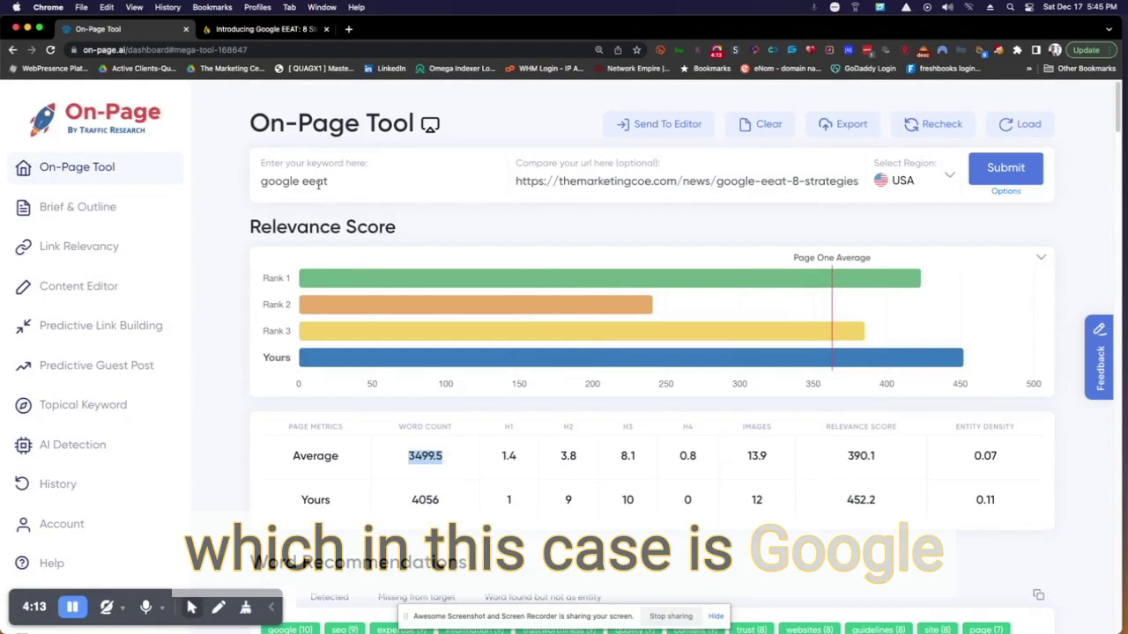
left_click(342, 178)
scroll(438, 500, "down", 10)
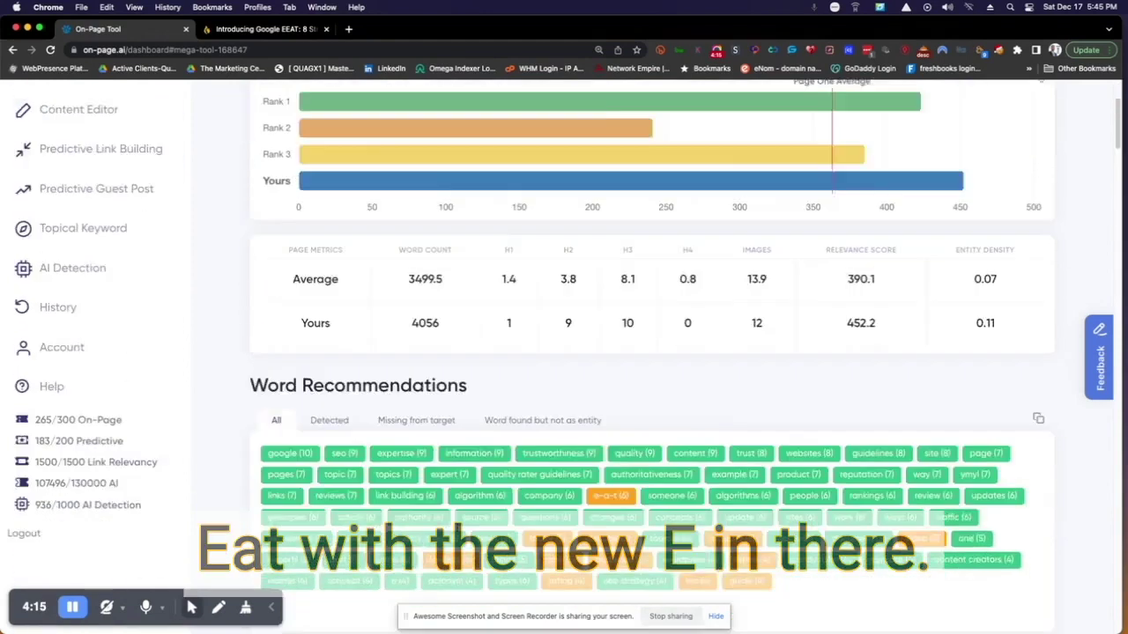
scroll(459, 529, "down", 3)
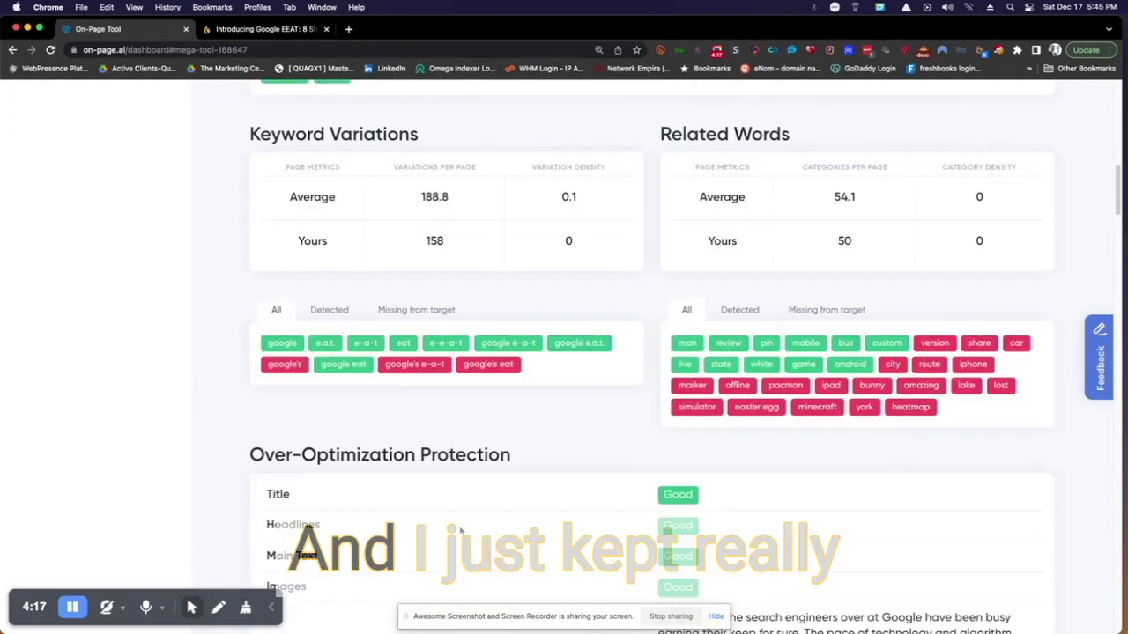
scroll(608, 318, "down", 4)
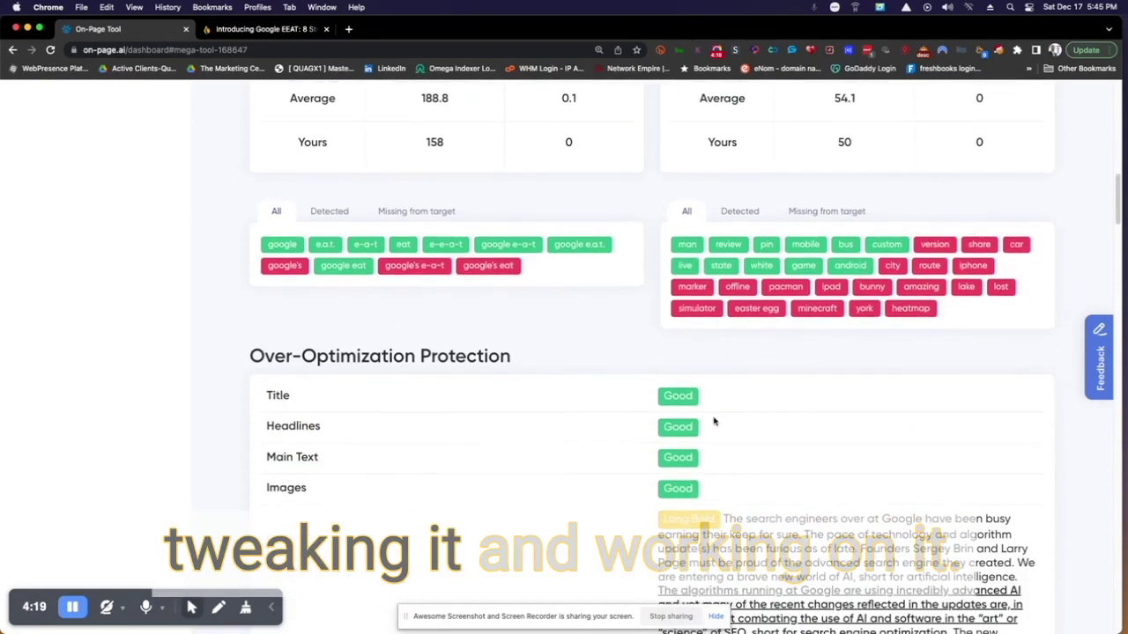
scroll(696, 362, "down", 1)
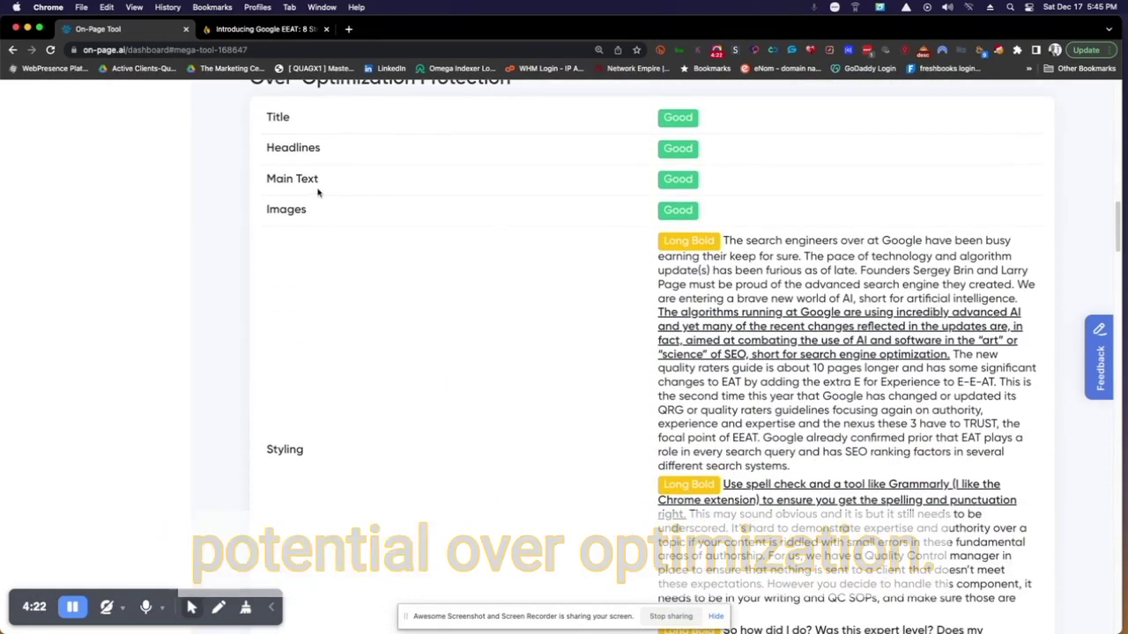
scroll(886, 352, "down", 3)
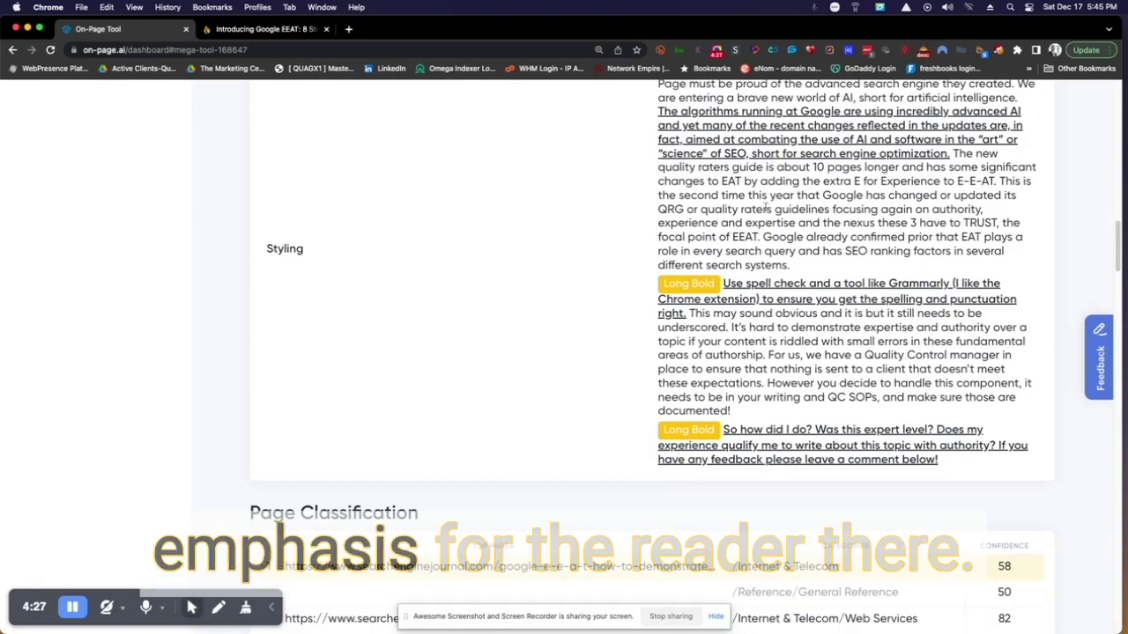
Check the remaining styling flags and compare the article's Page Classification category with those of the top-ranking pages.
scroll(775, 216, "down", 1)
scroll(731, 260, "down", 5)
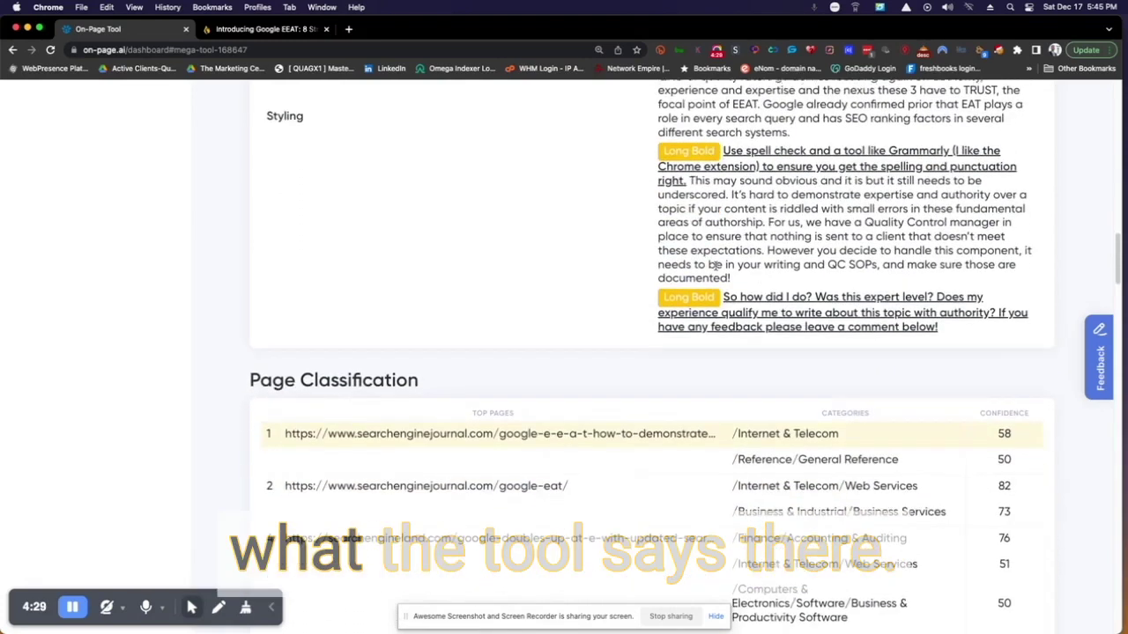
scroll(775, 326, "down", 2)
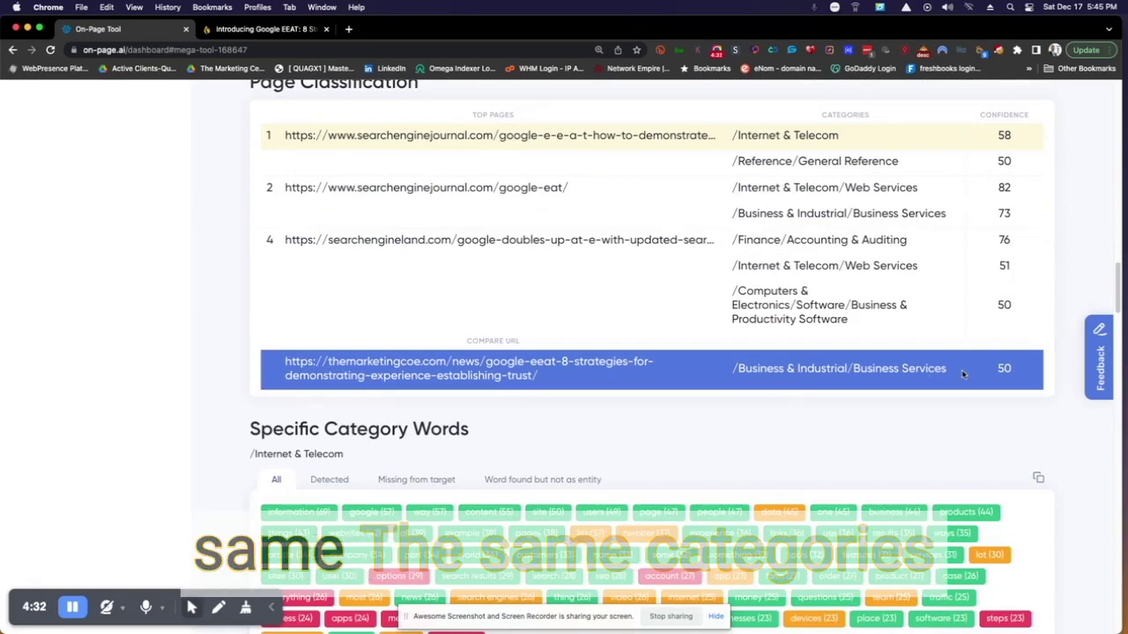
left_click_drag(963, 375, 826, 303)
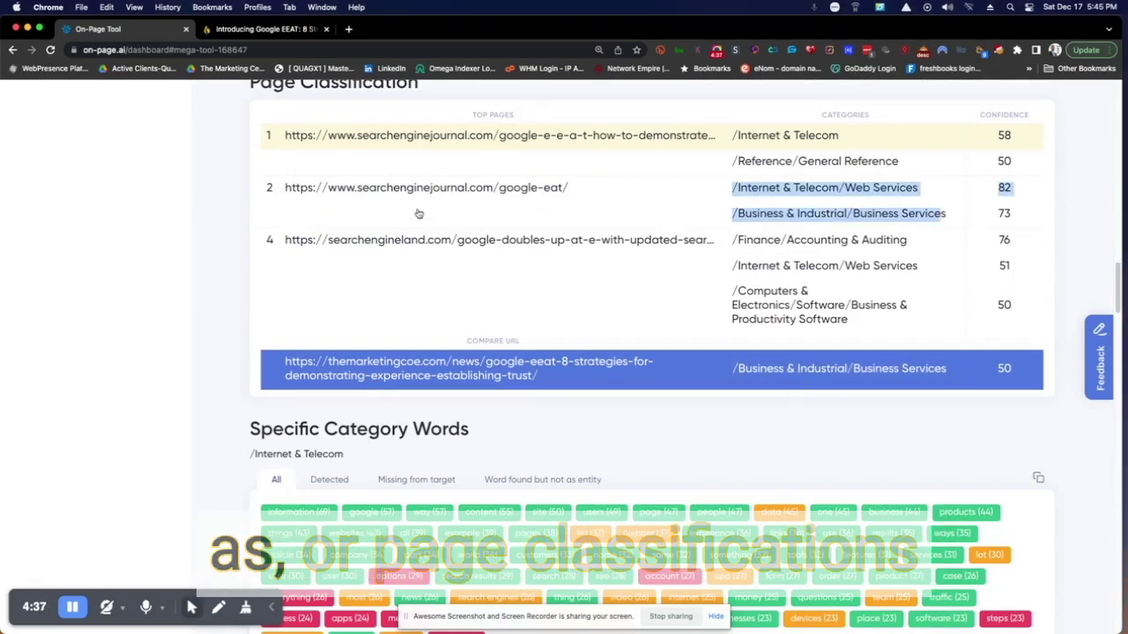
scroll(357, 199, "up", 1)
triple_click(317, 104)
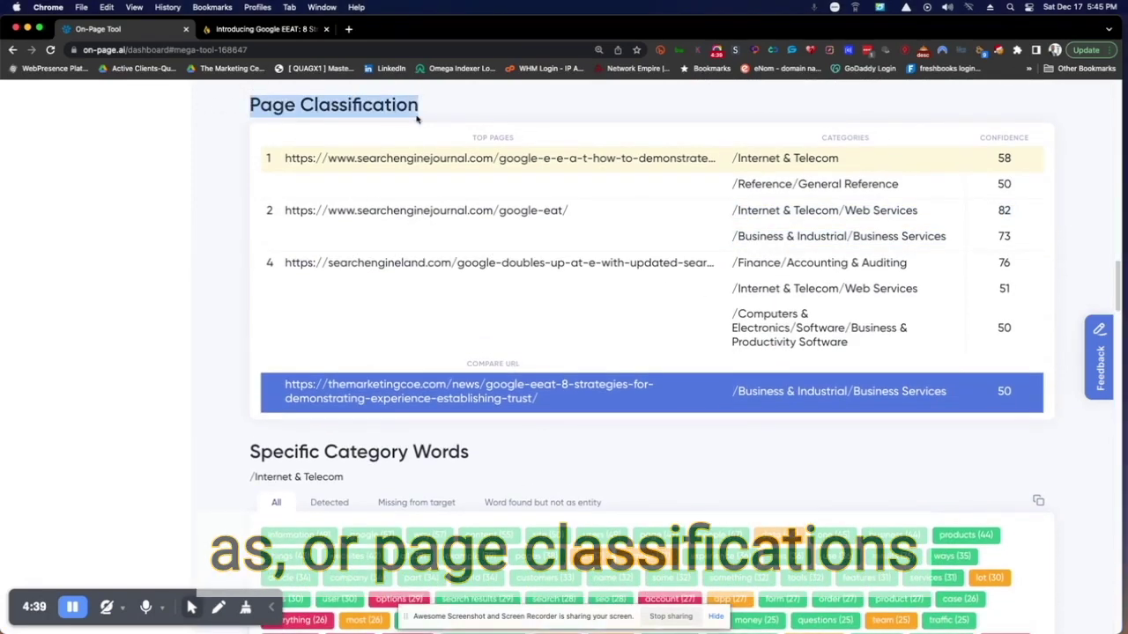
Review the Specific Category Words for Internet & Telecom and Reference/General Reference.
scroll(501, 326, "down", 5)
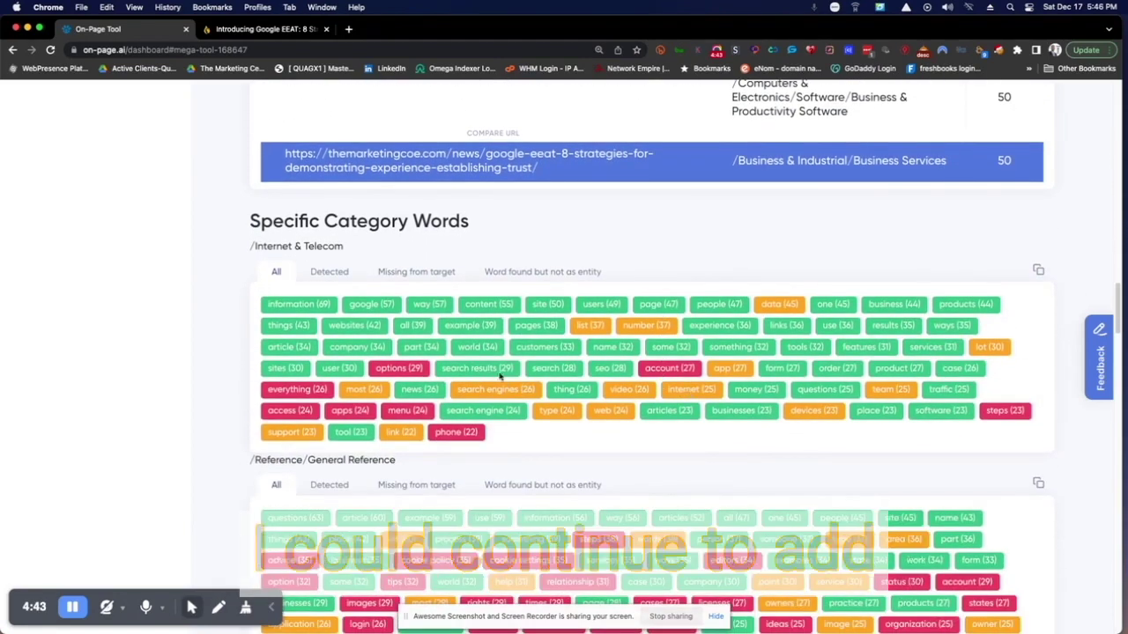
scroll(559, 390, "down", 4)
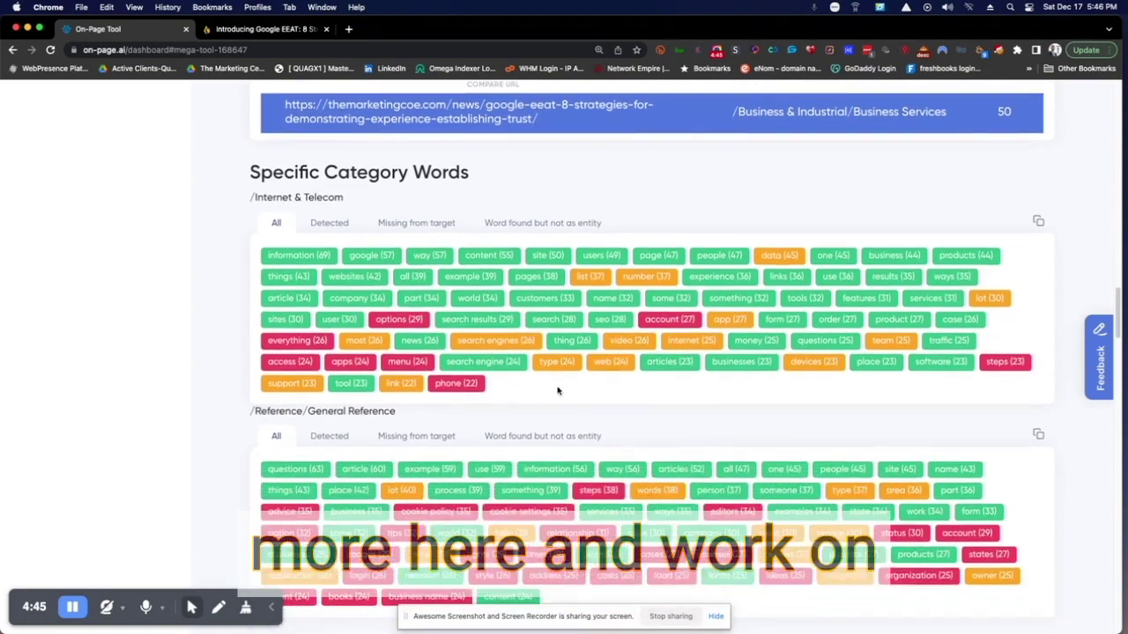
scroll(667, 396, "down", 8)
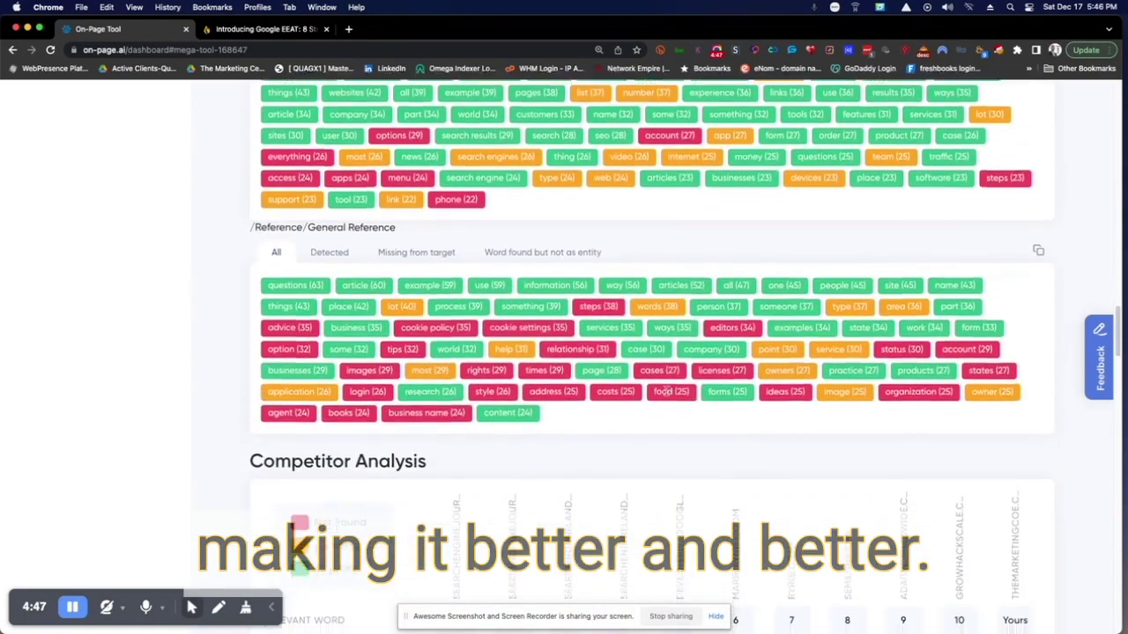
Examine the Competitor Analysis grid, comparing relevant word usage on the pages ranked 1 to 10 with the article's own column.
scroll(726, 352, "down", 3)
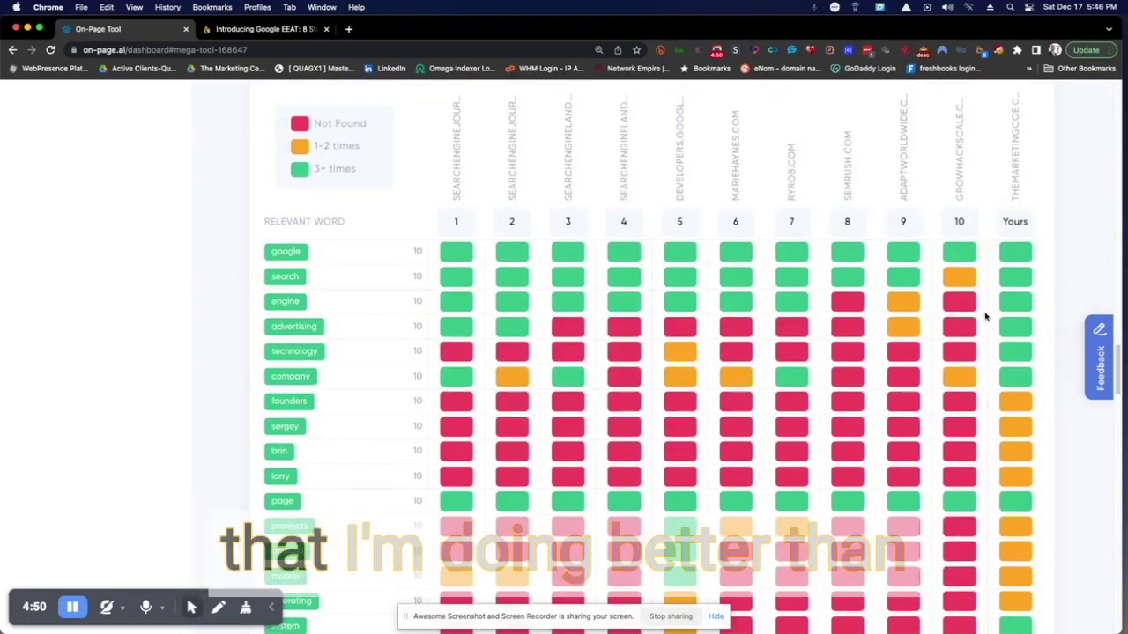
scroll(982, 267, "down", 1)
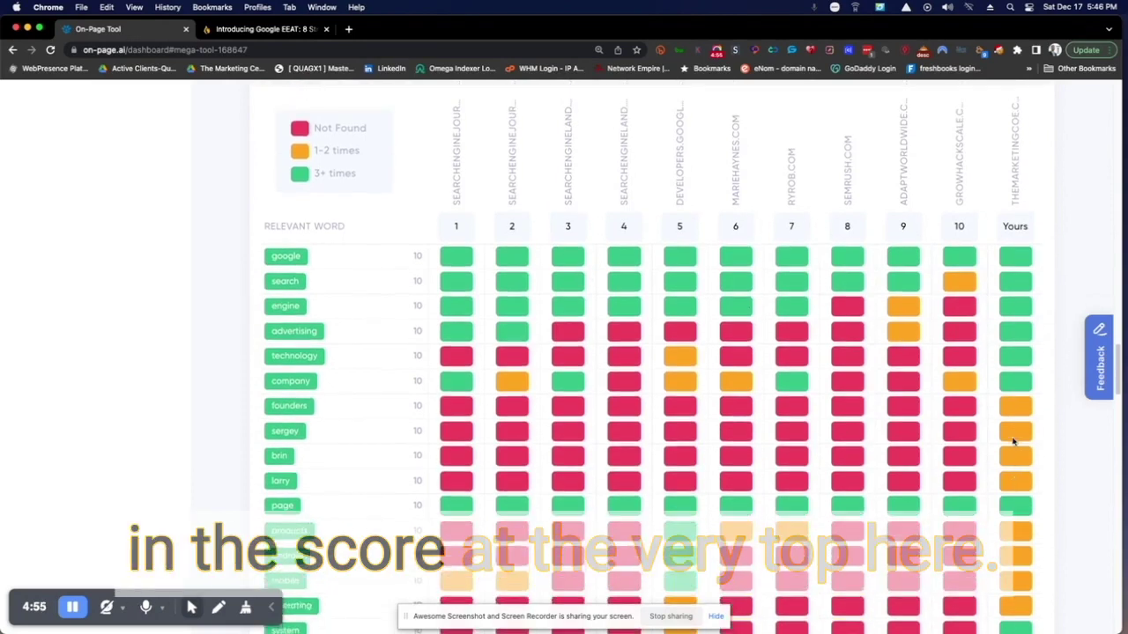
scroll(1004, 443, "down", 5)
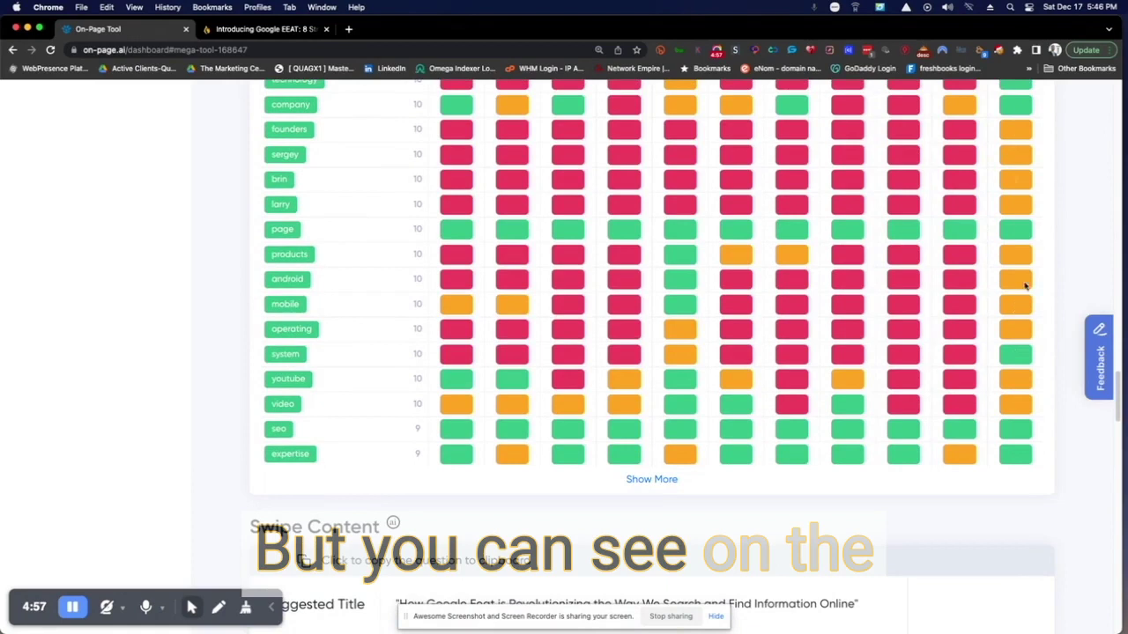
scroll(1031, 234, "up", 5)
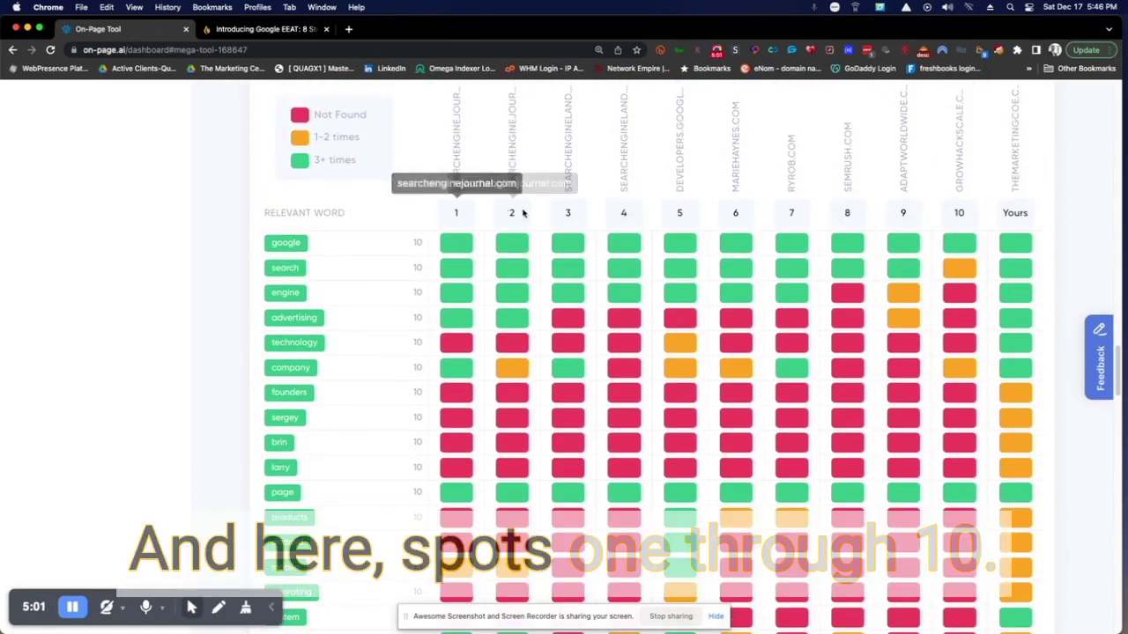
scroll(705, 256, "down", 1)
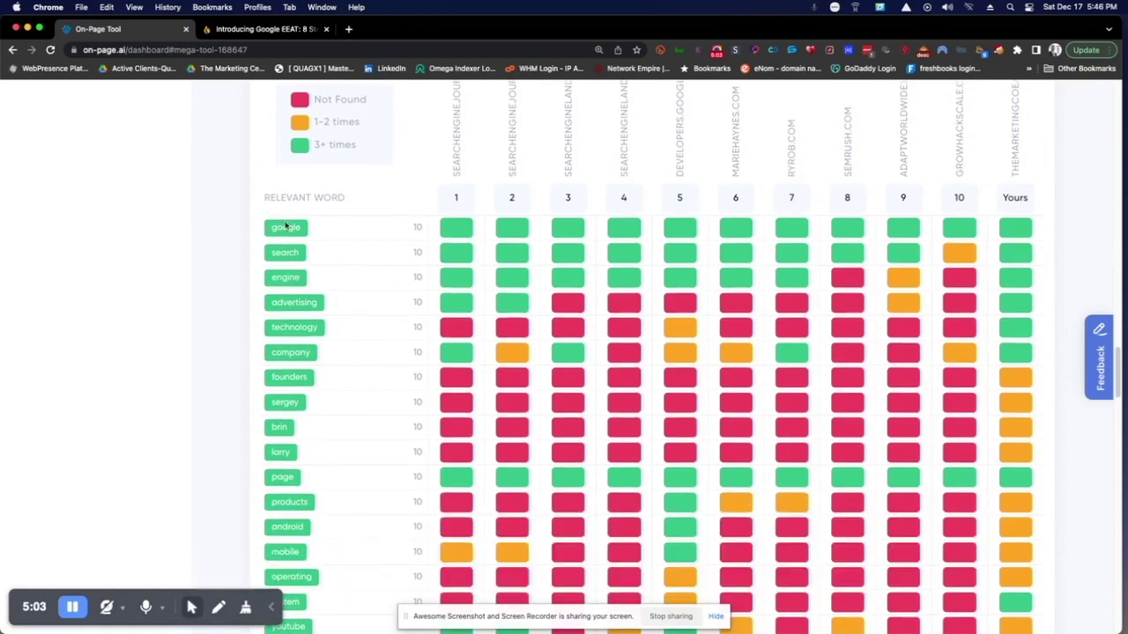
left_click_drag(259, 196, 379, 204)
scroll(343, 294, "down", 2)
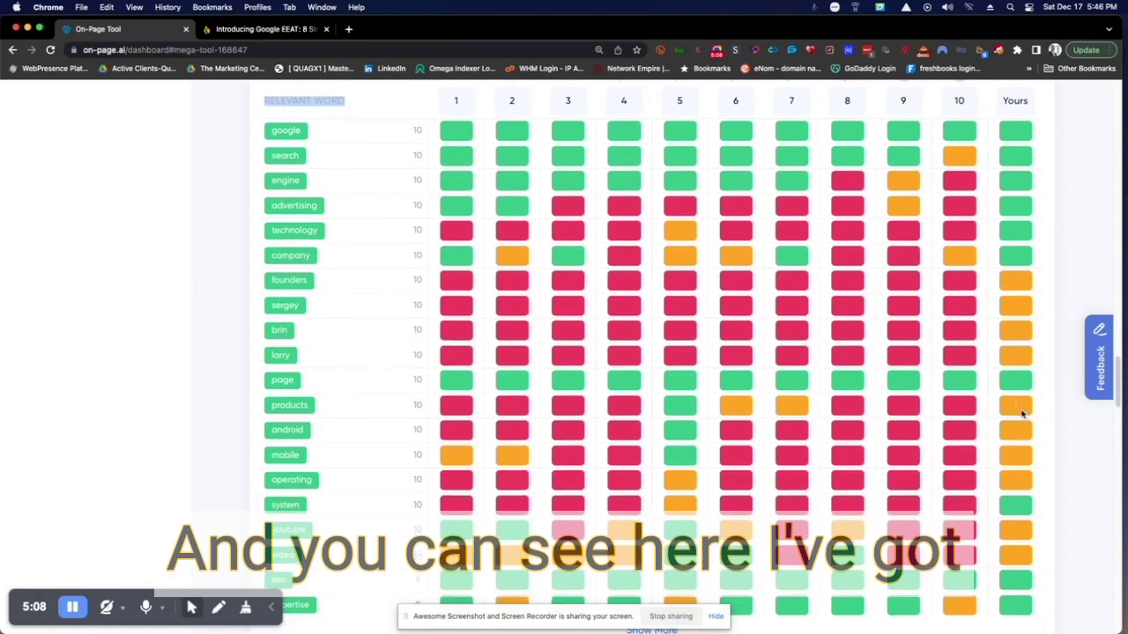
scroll(1019, 410, "down", 1)
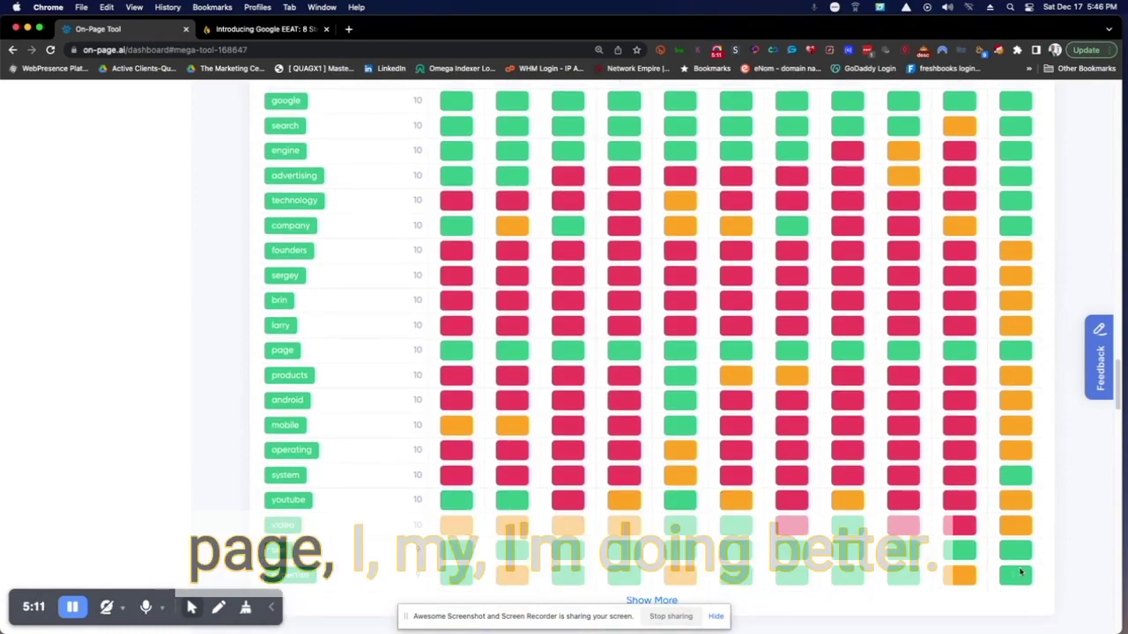
scroll(1028, 555, "up", 3)
scroll(890, 251, "down", 3)
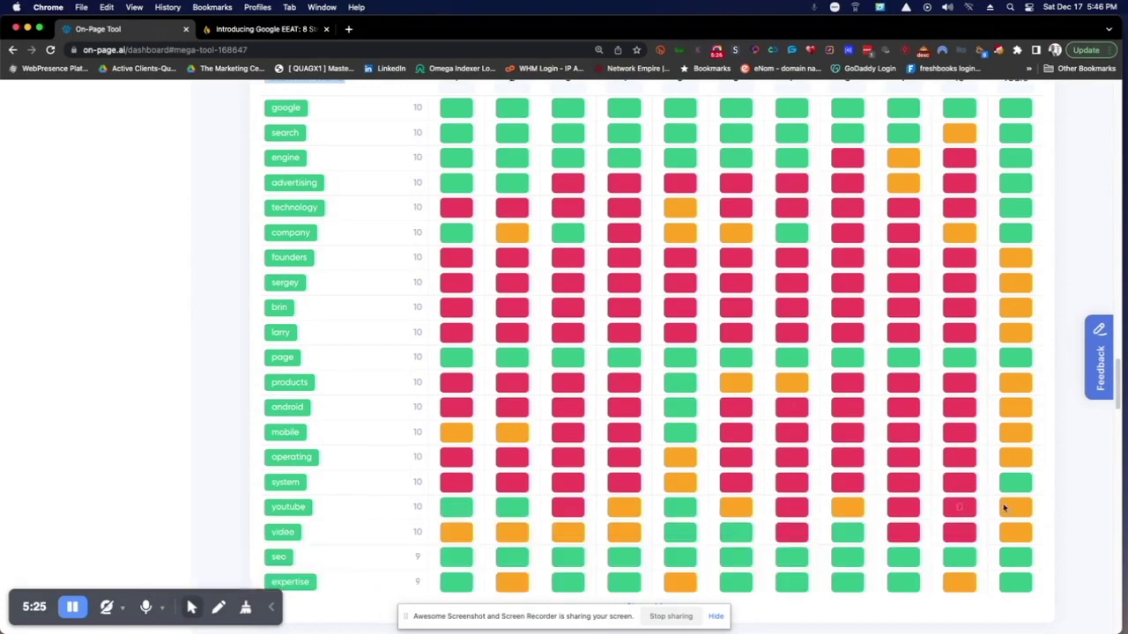
Look back over the report's category words, Relevance Score chart, page metrics and Word Recommendations.
scroll(499, 357, "up", 10)
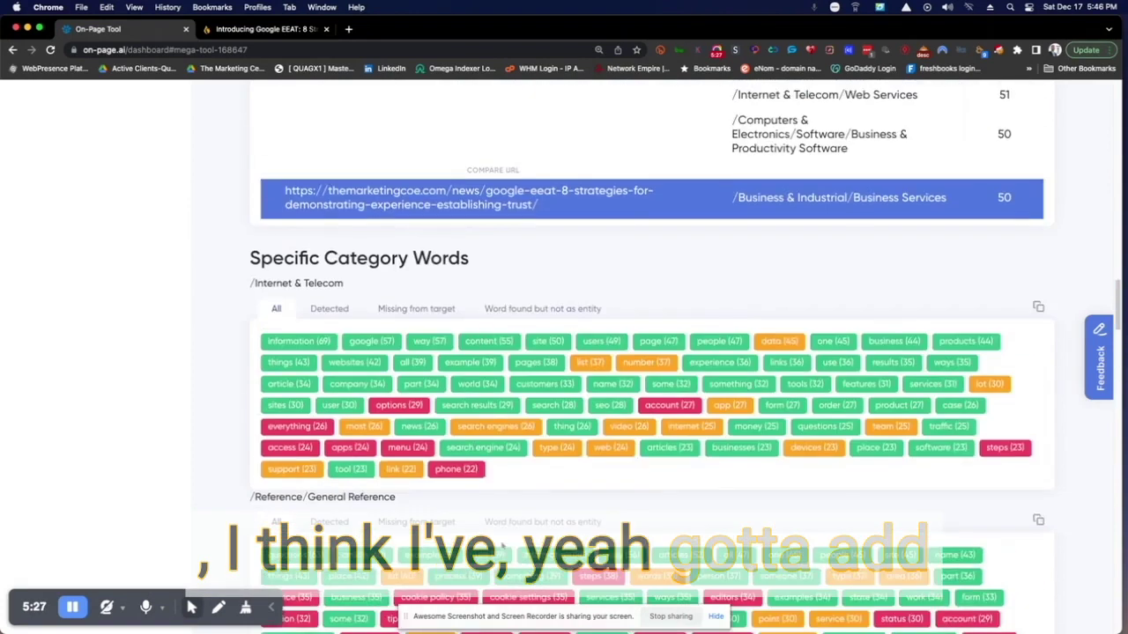
scroll(423, 529, "down", 10)
scroll(419, 529, "up", 10)
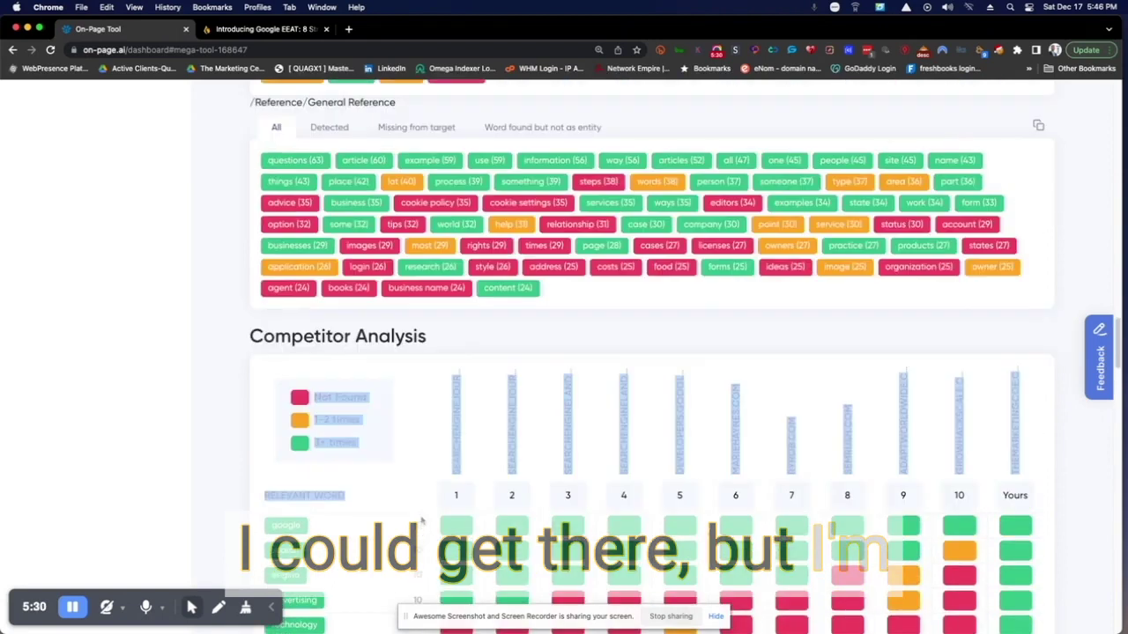
scroll(322, 323, "up", 15)
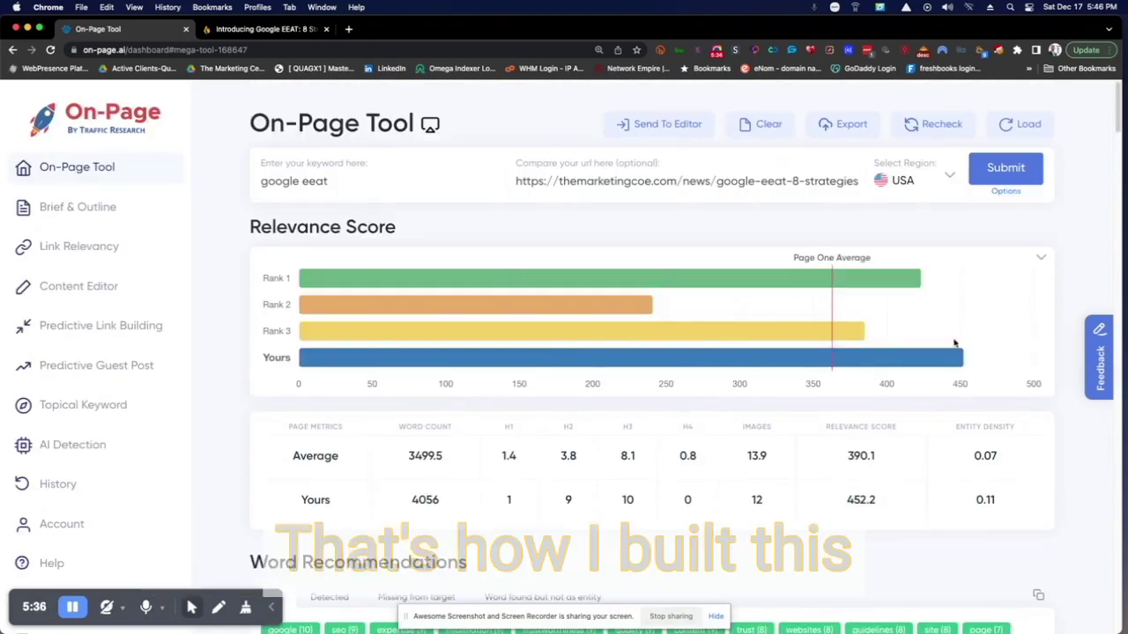
scroll(896, 329, "down", 5)
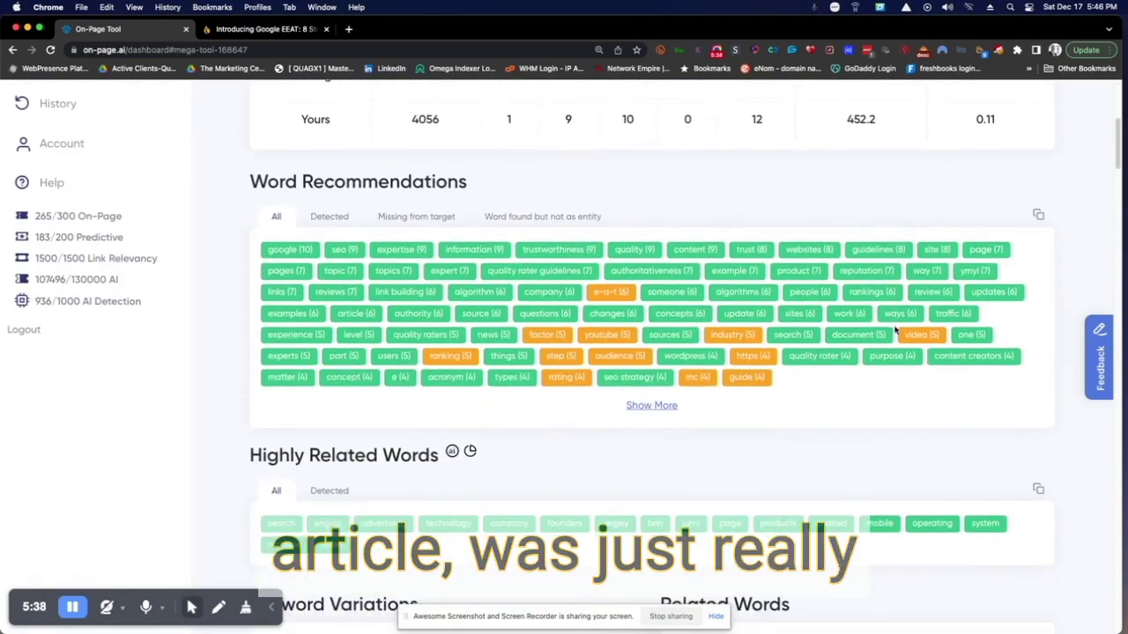
Send the "google eeat" report to the content editor and show its general Swipe suggestions.
scroll(895, 330, "up", 8)
left_click(656, 125)
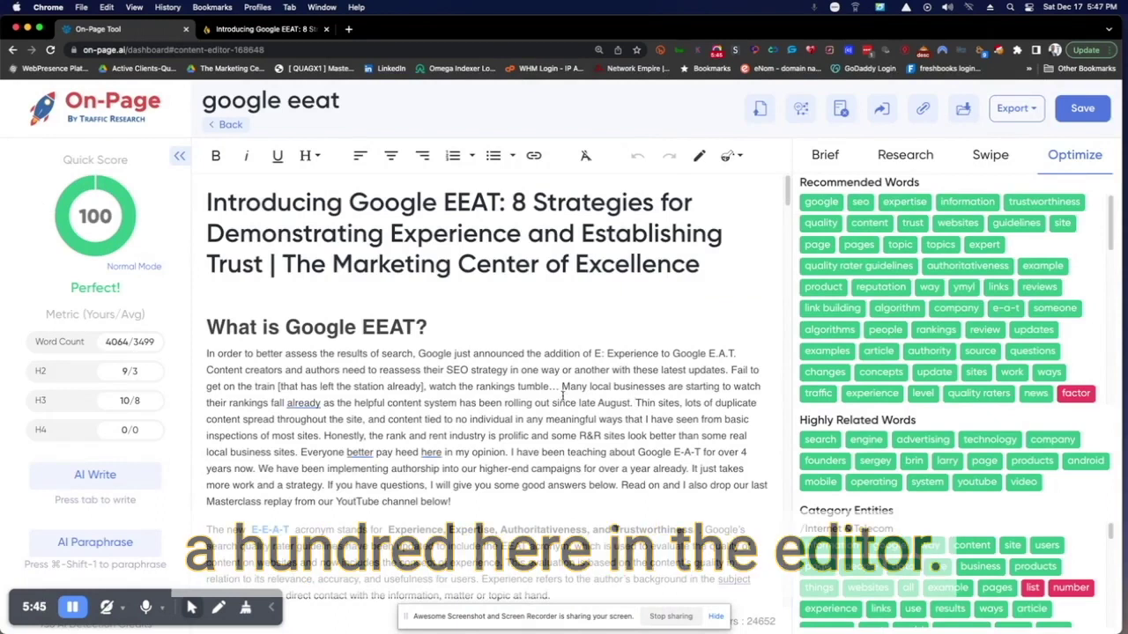
scroll(562, 396, "down", 3)
left_click(1005, 164)
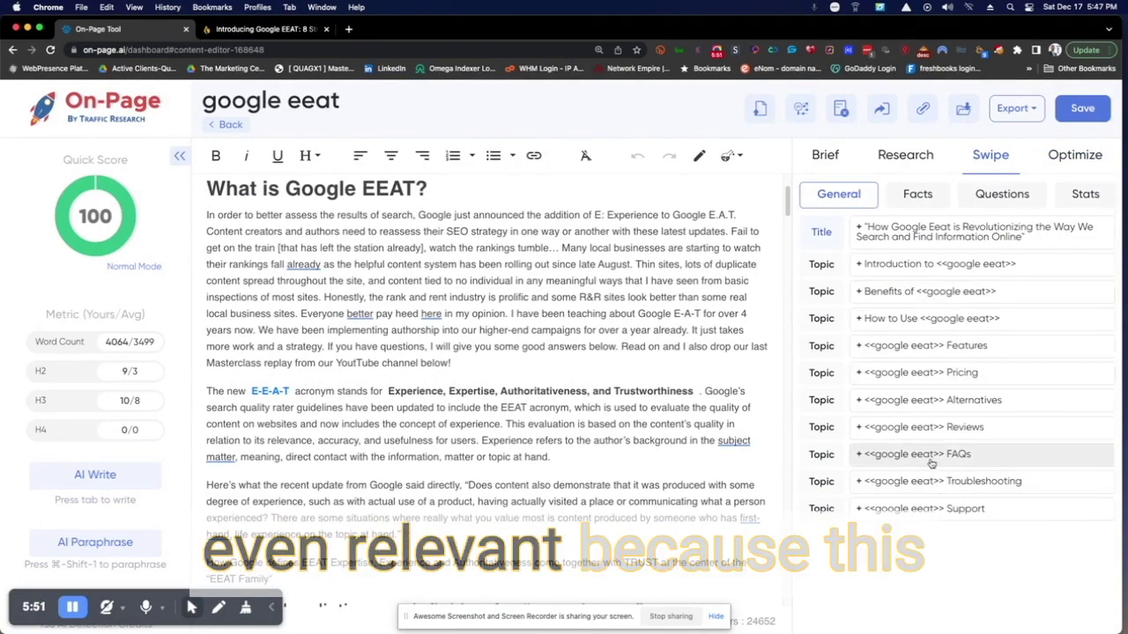
Read through the article in the editor, from "What is Google EEAT?" to the "Double E-E-A-T Plays a Central Role" section, noting its headings.
double_click(363, 189)
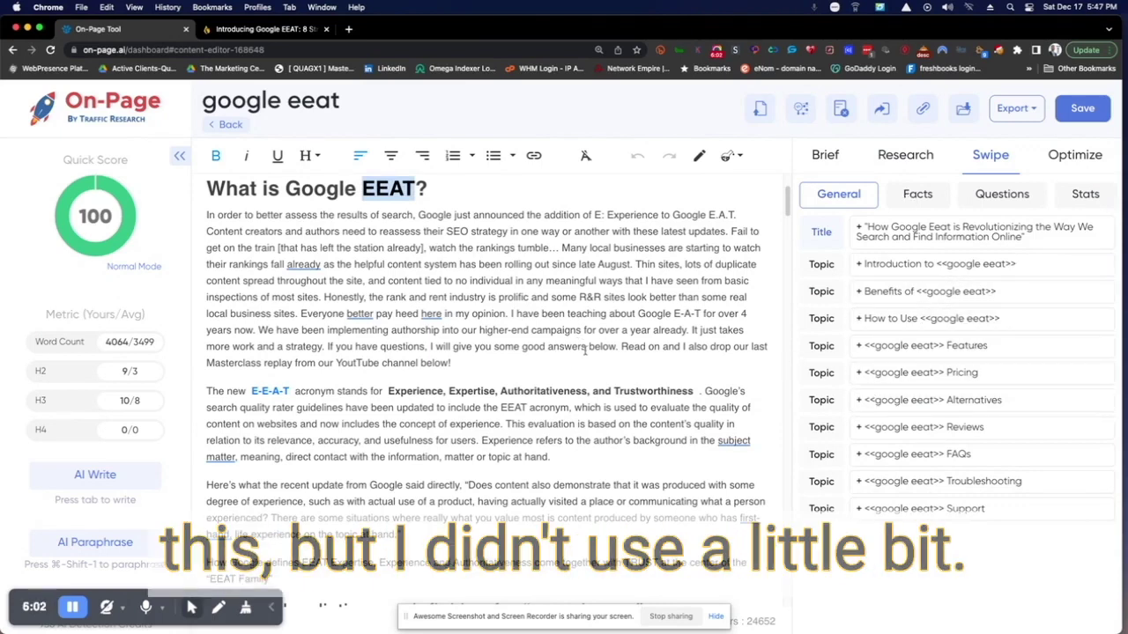
scroll(587, 354, "down", 1)
scroll(587, 354, "down", 1)
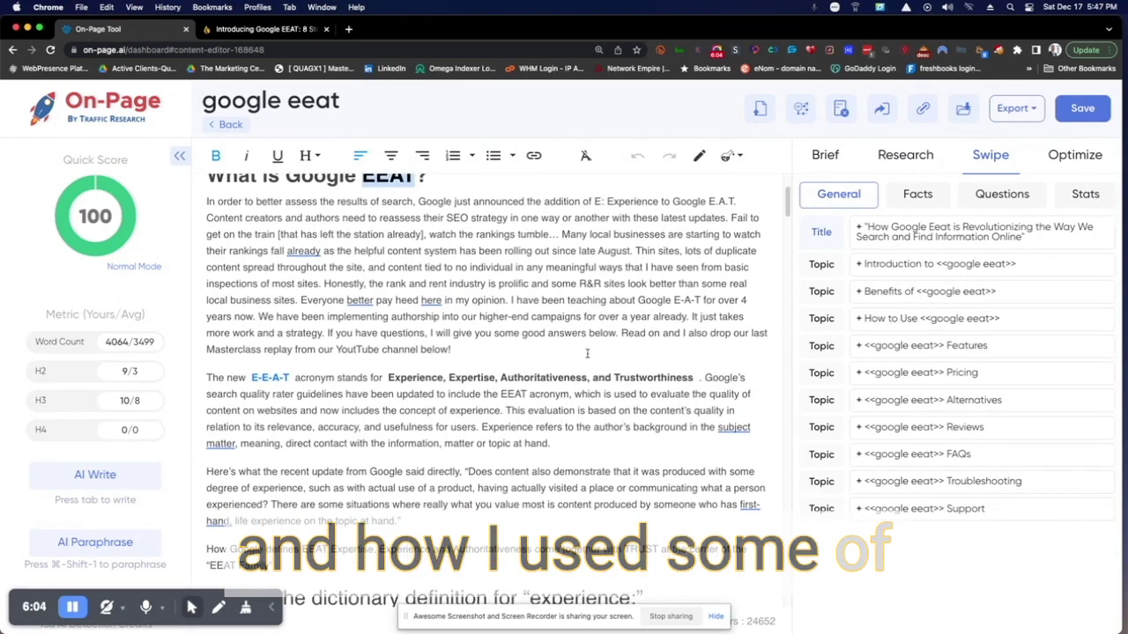
scroll(563, 335, "down", 5)
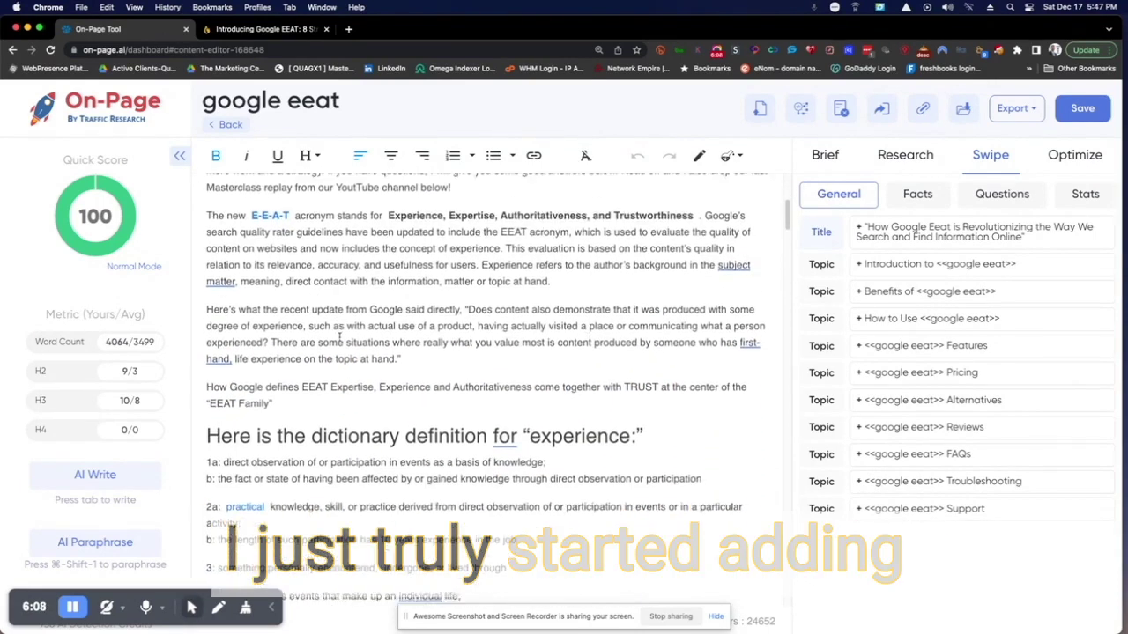
scroll(344, 338, "down", 3)
left_click_drag(206, 356, 510, 399)
scroll(511, 405, "down", 8)
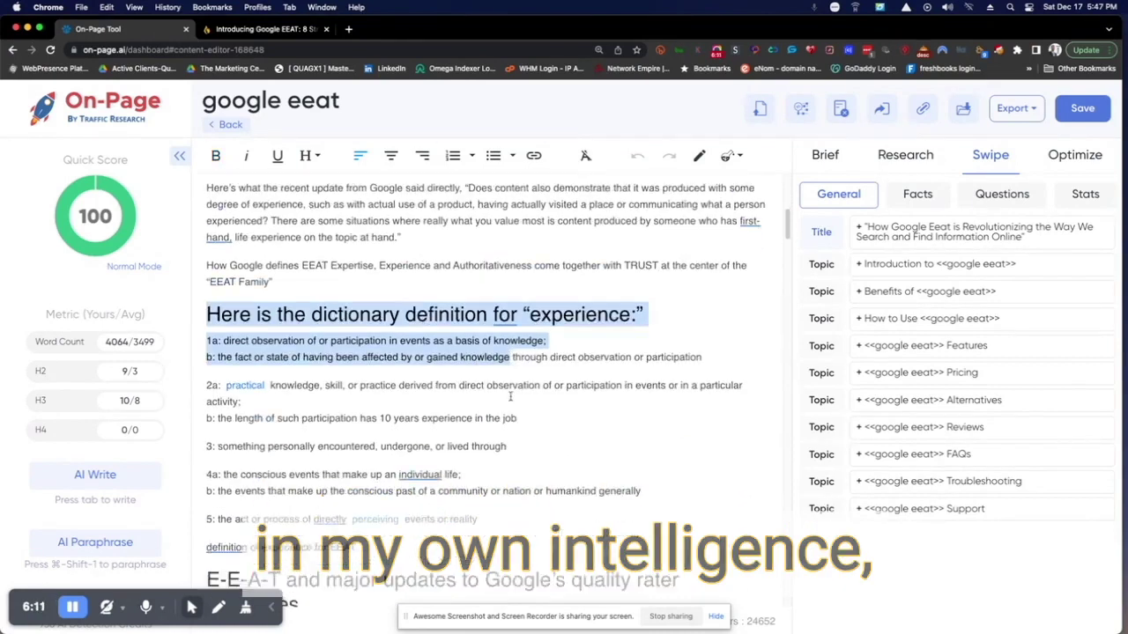
left_click_drag(299, 398, 205, 381)
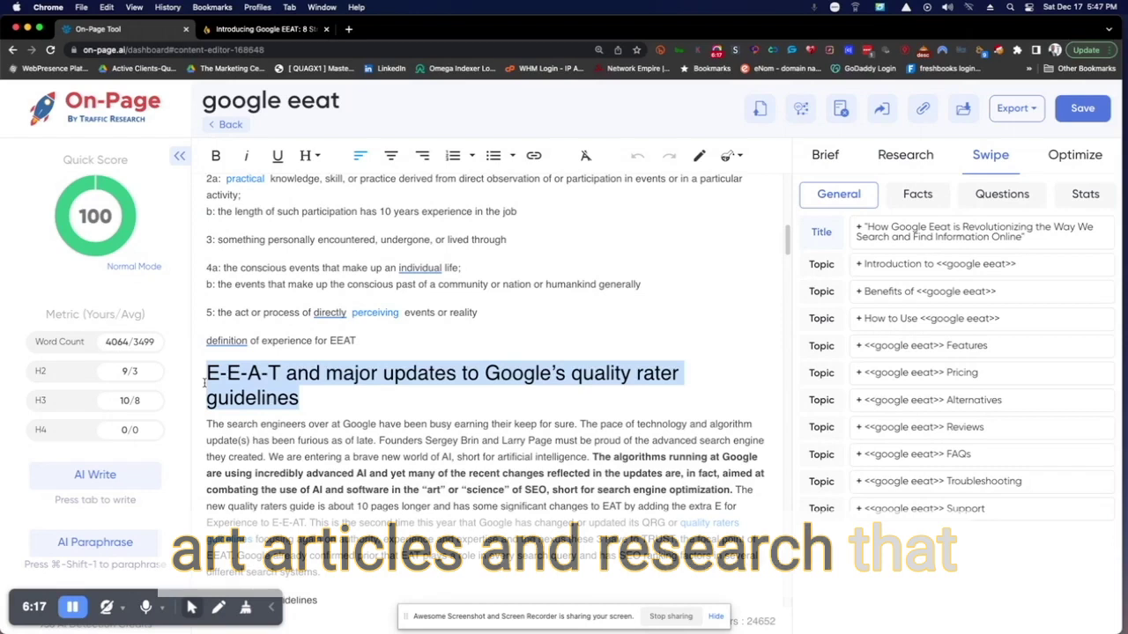
scroll(366, 465, "down", 5)
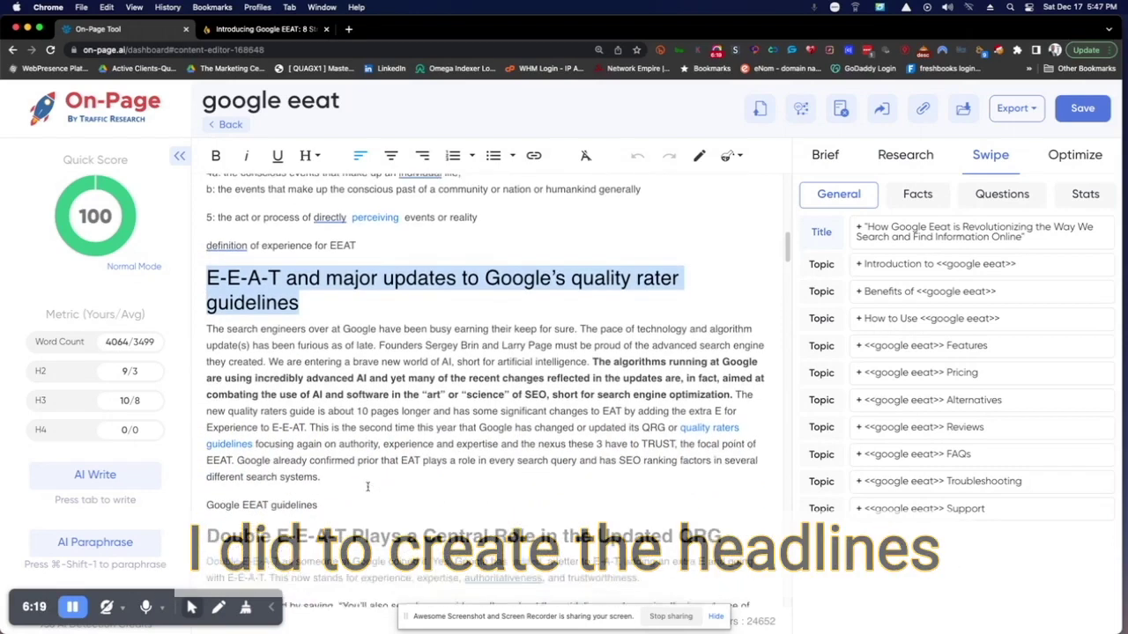
scroll(389, 459, "down", 1)
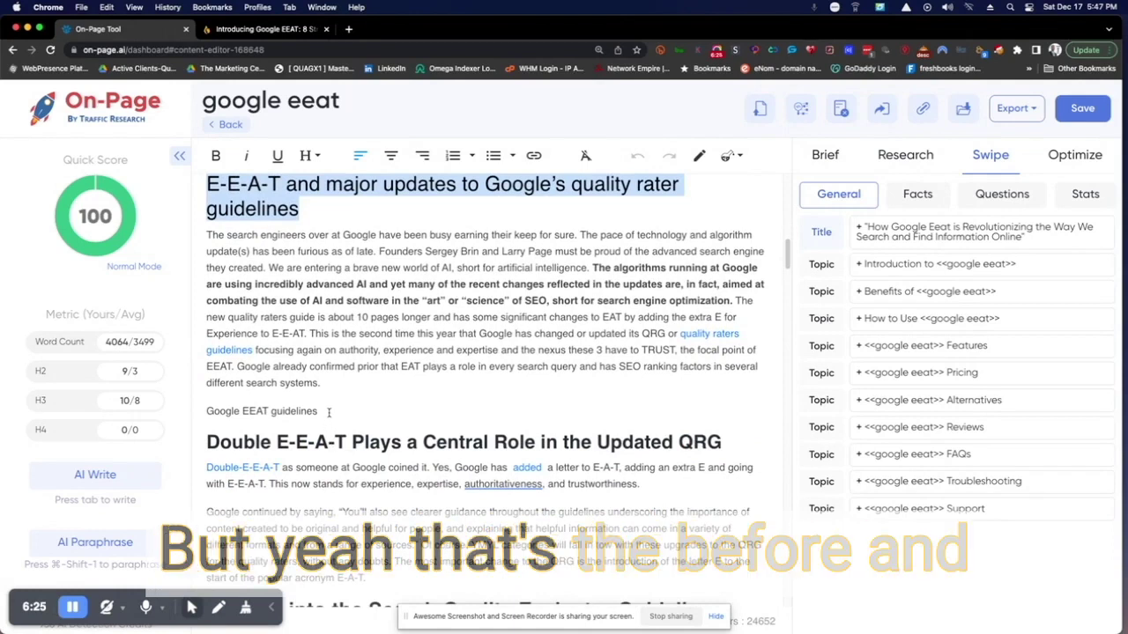
scroll(329, 412, "down", 2)
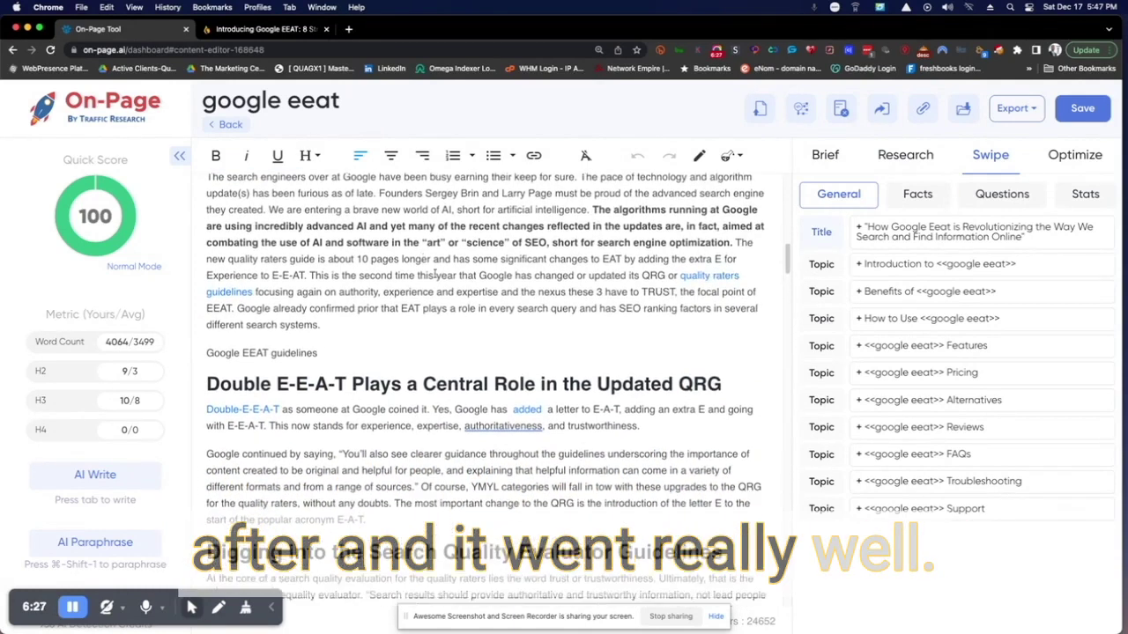
scroll(461, 307, "up", 8)
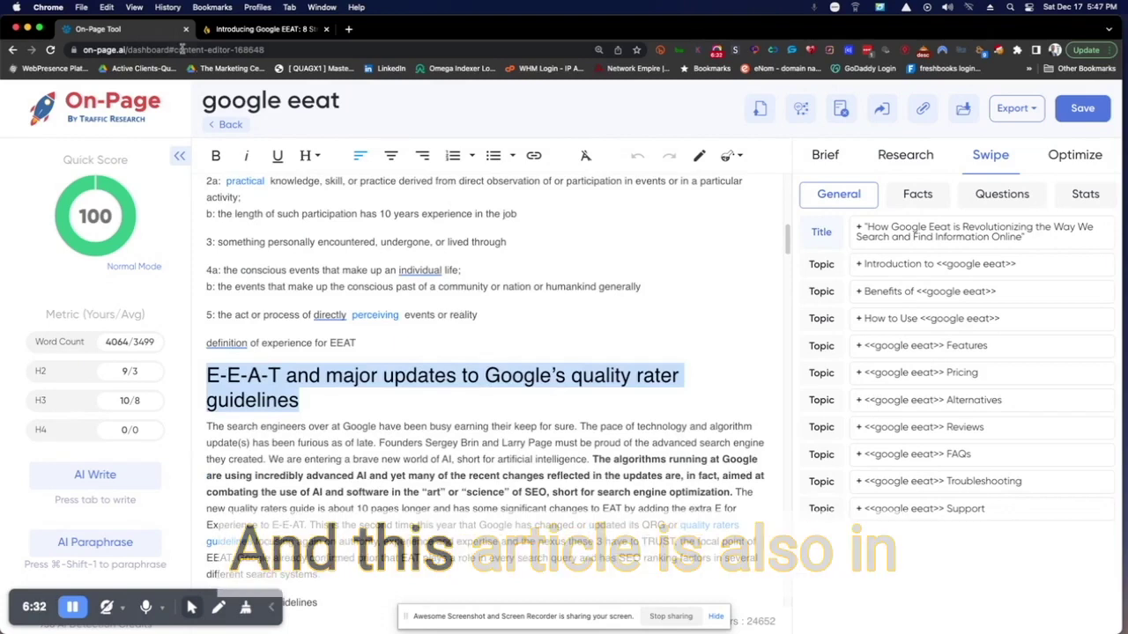
From the published article's footer, open the site's Google News channel and follow its "Introducing Google EEAT" listing back to the live page.
left_click(264, 29)
scroll(687, 374, "up", 10)
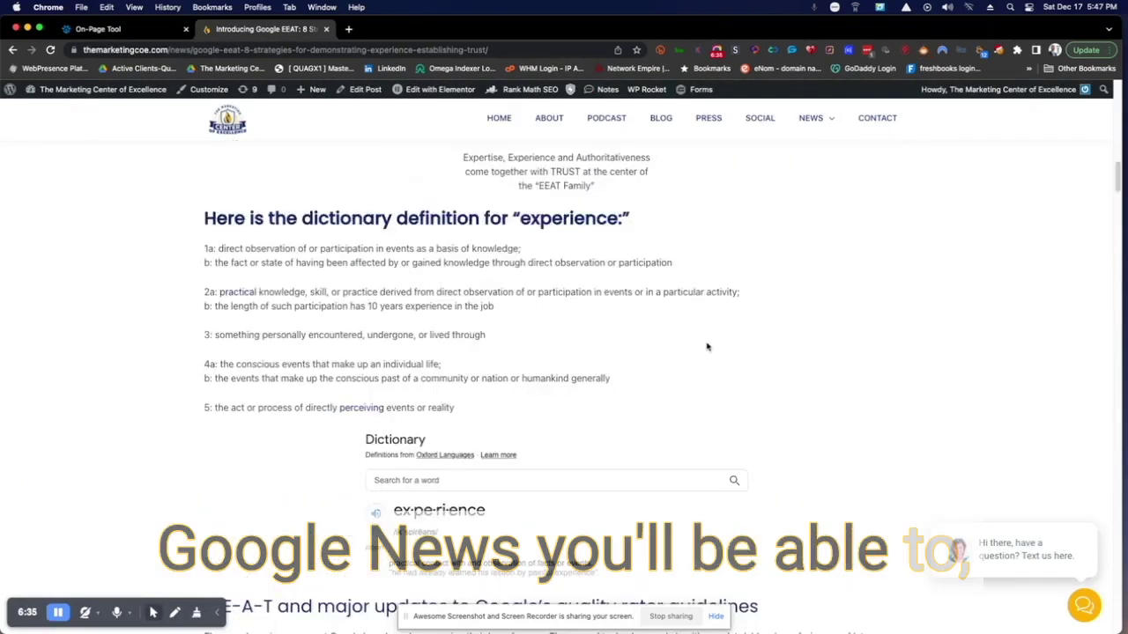
scroll(706, 346, "down", 20)
scroll(685, 360, "down", 15)
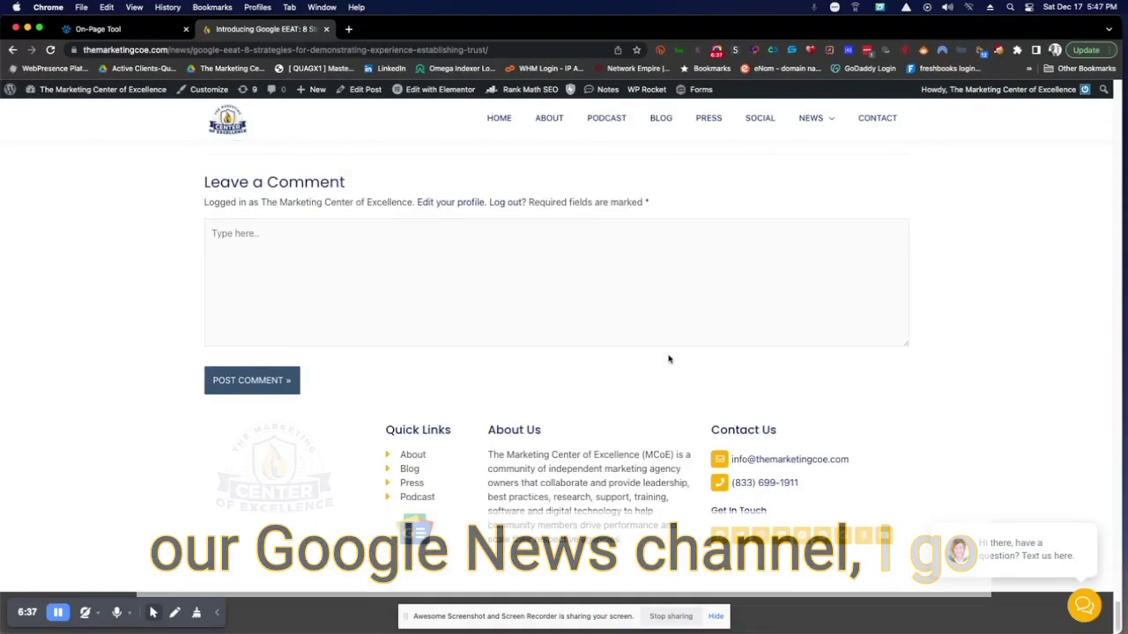
left_click(419, 526)
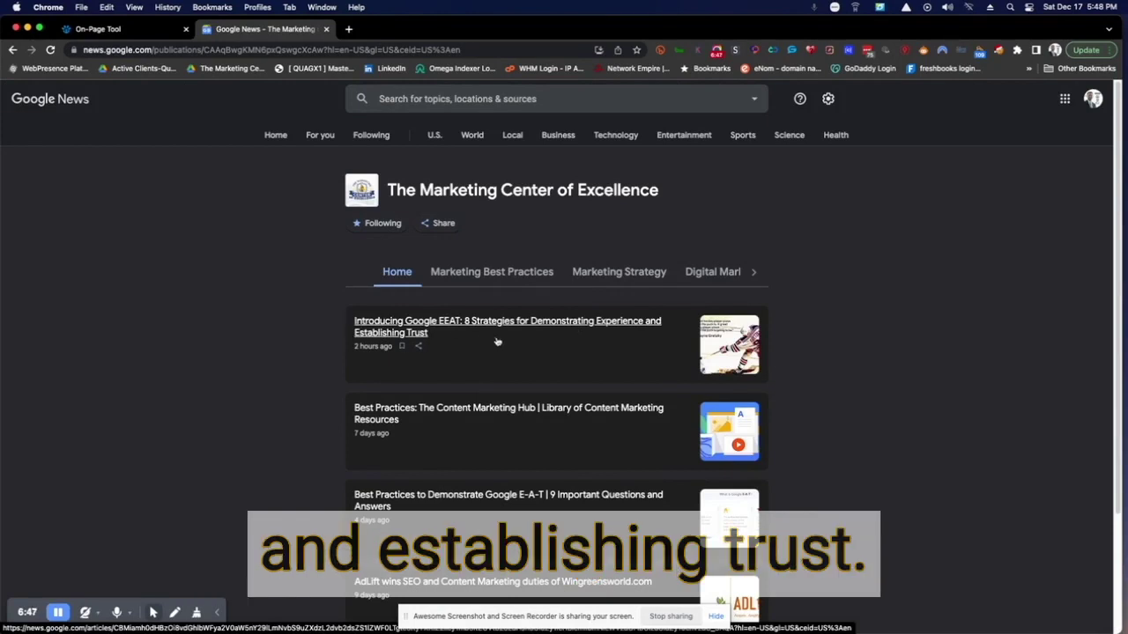
left_click(443, 326)
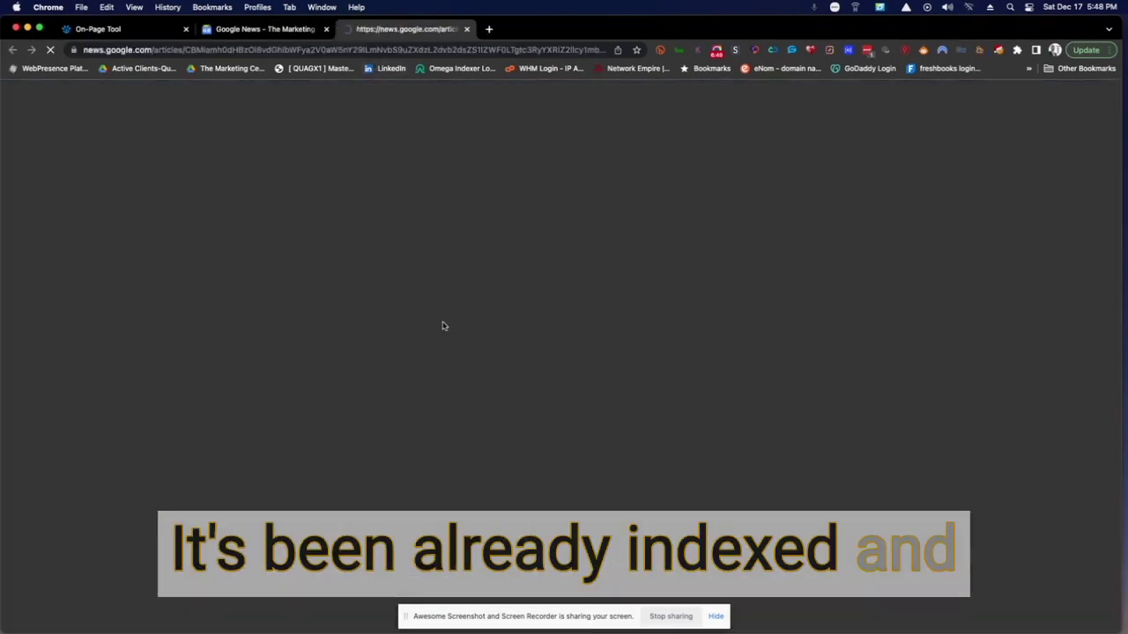
scroll(513, 331, "down", 3)
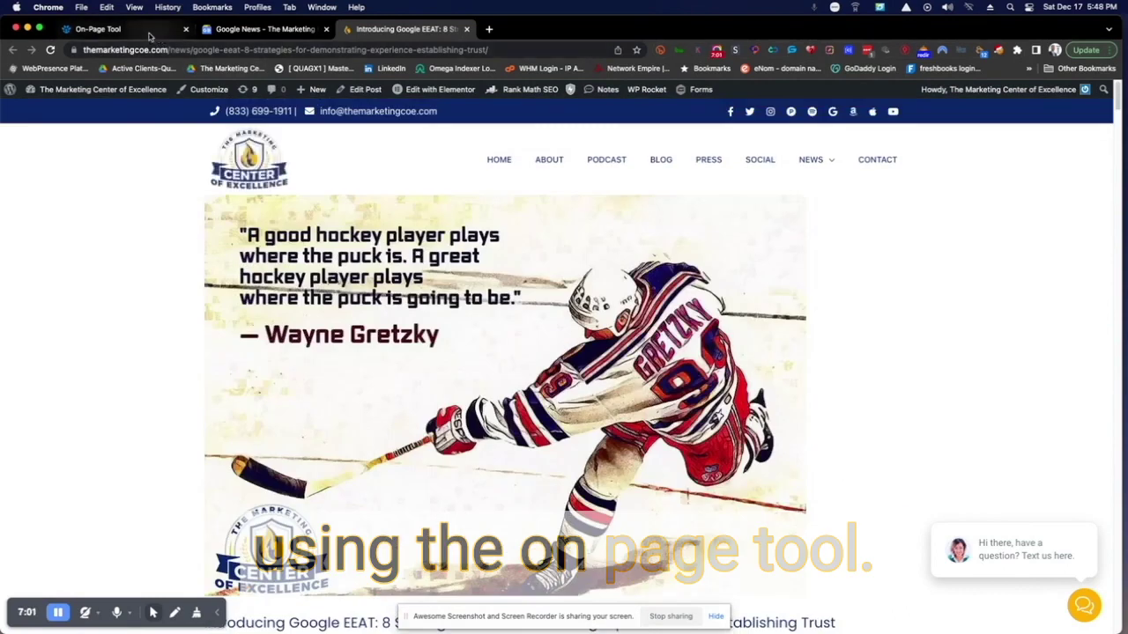
Return to the "google eeat" content editor and review the section on E-E-A-T and major updates to Google's quality rater guidelines.
left_click(101, 28)
left_click(335, 402)
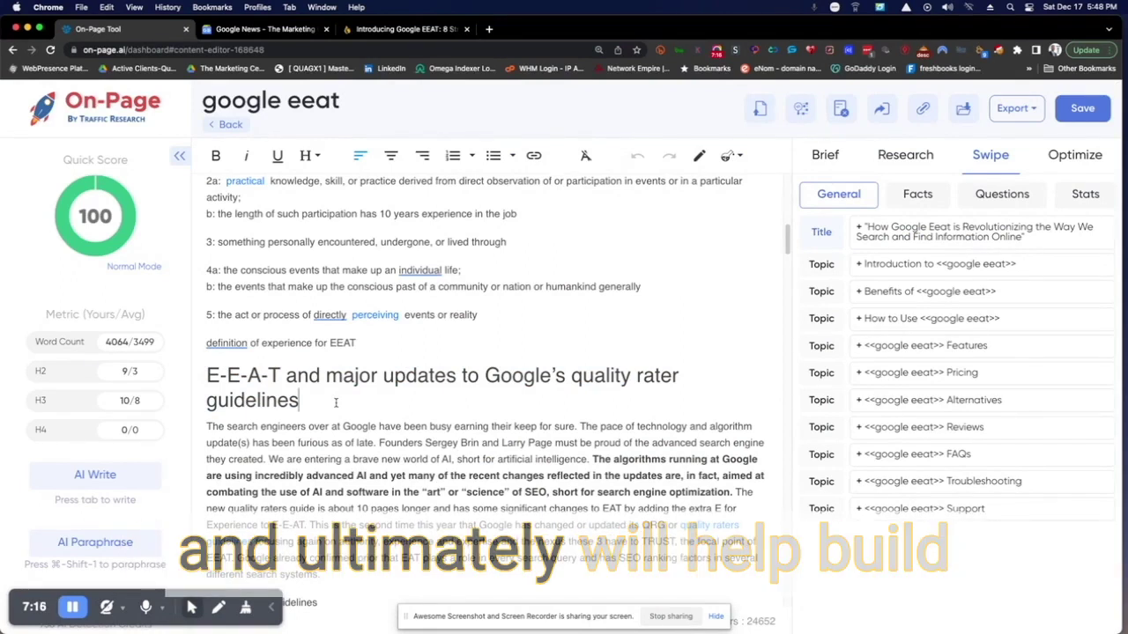
scroll(324, 414, "down", 3)
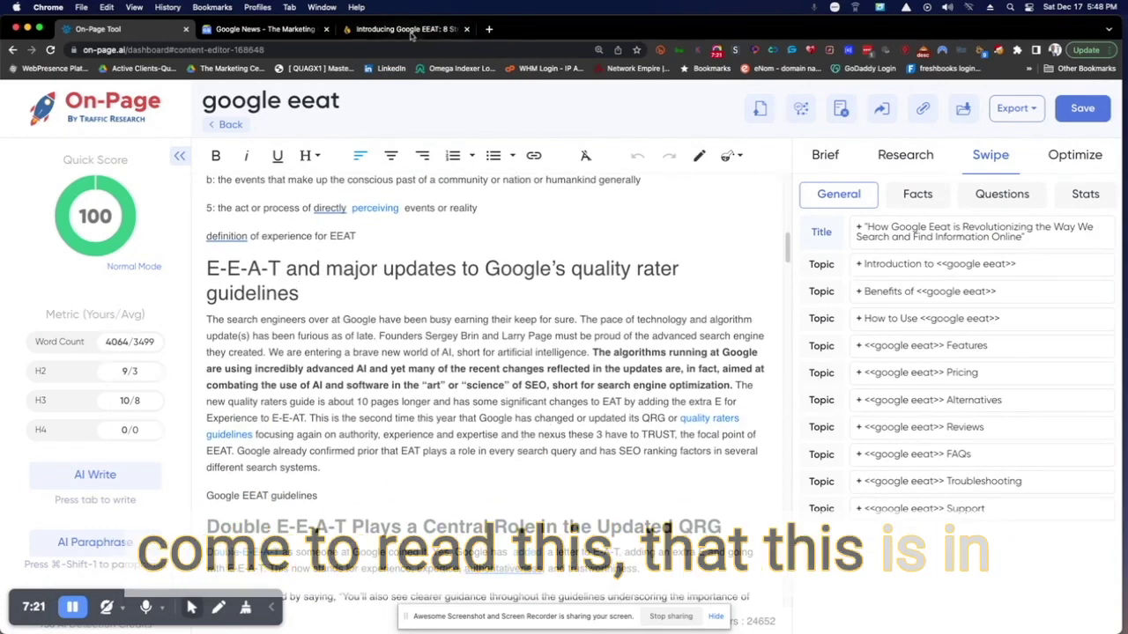
Read the live article from its table of contents through the EEAT diagram to the quality rater guidelines section, and return to the content editor.
key("ctrl+Tab")
scroll(490, 378, "down", 5)
scroll(490, 378, "down", 5)
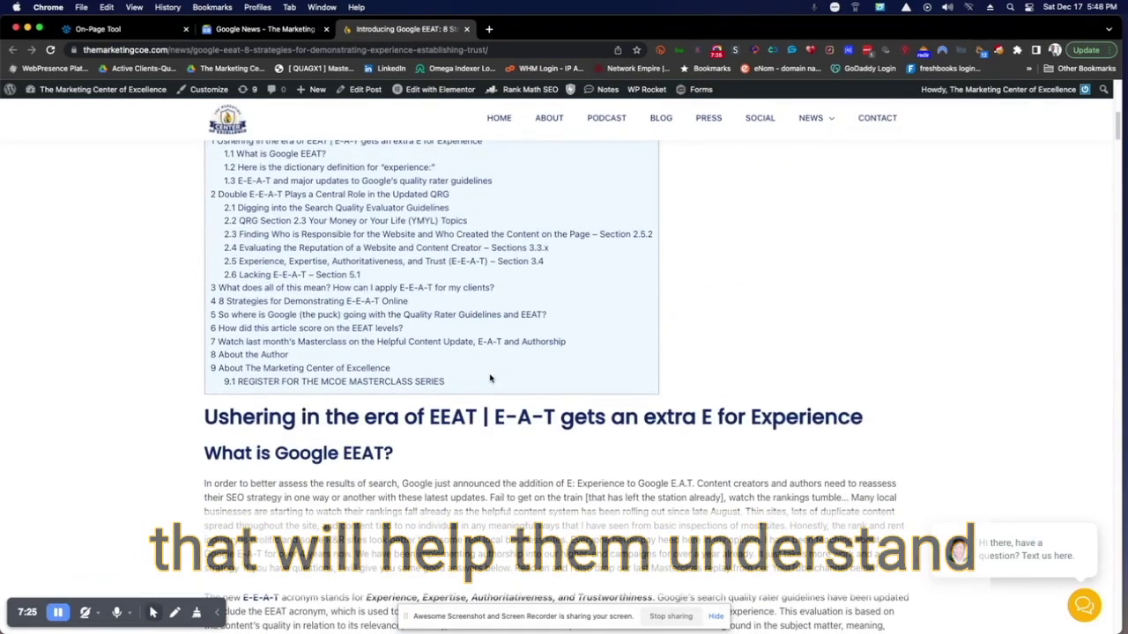
left_click_drag(431, 418, 496, 420)
scroll(573, 480, "down", 7)
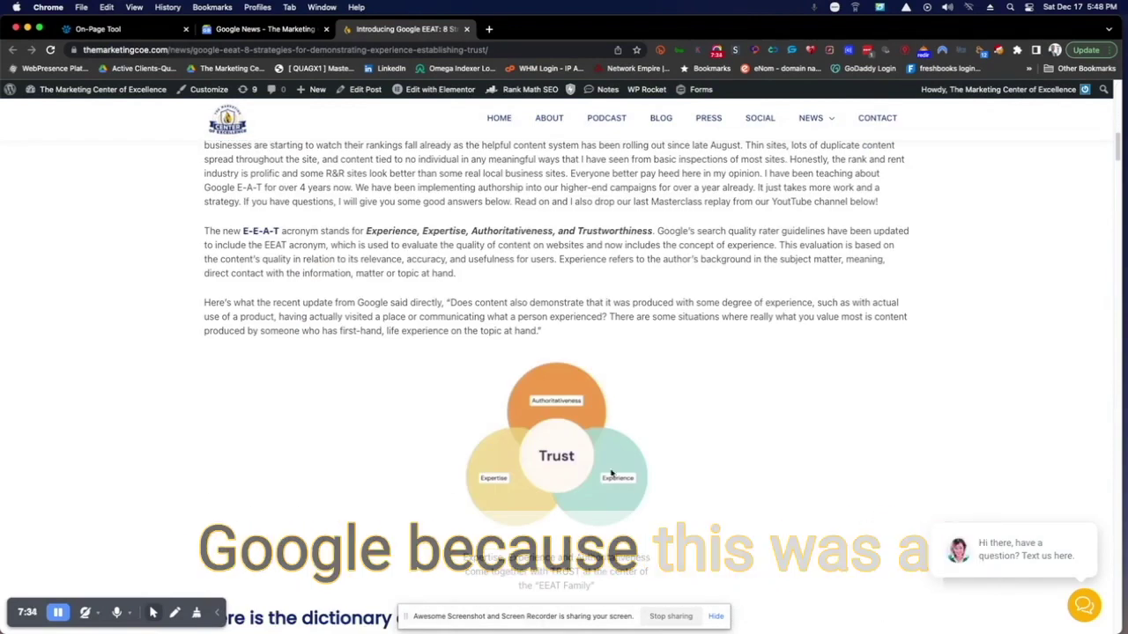
scroll(520, 322, "down", 4)
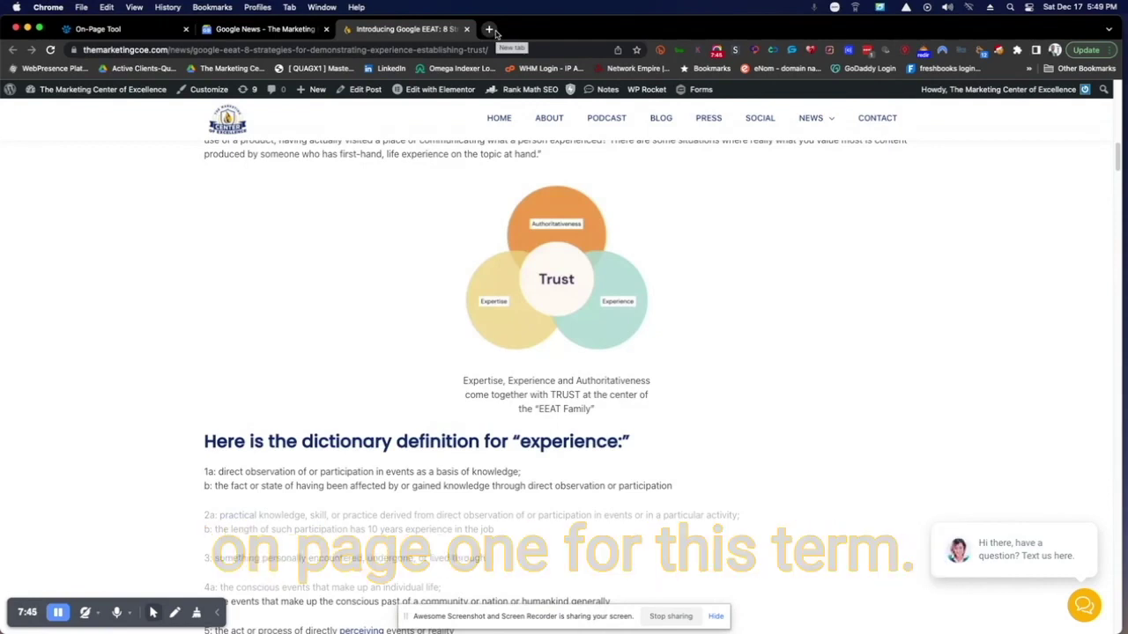
scroll(605, 360, "down", 10)
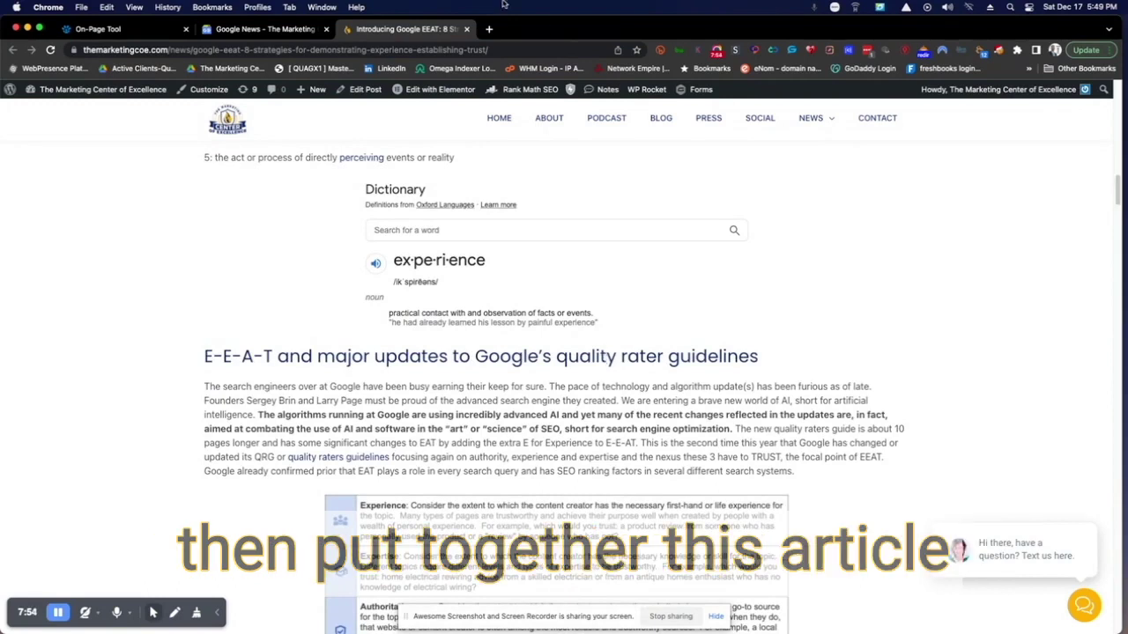
left_click(173, 26)
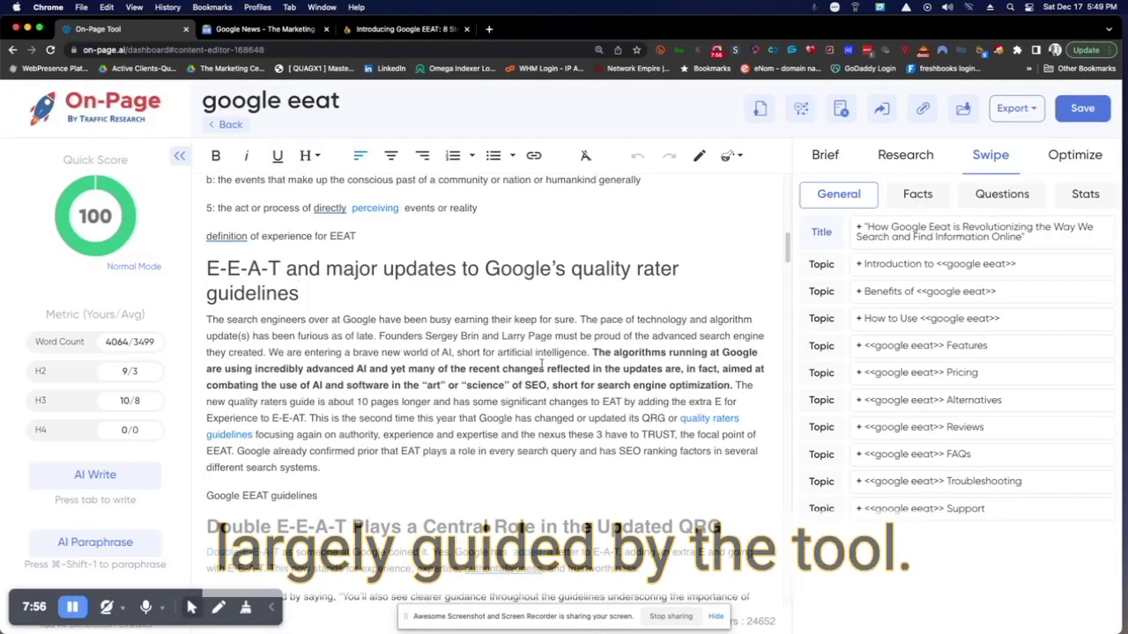